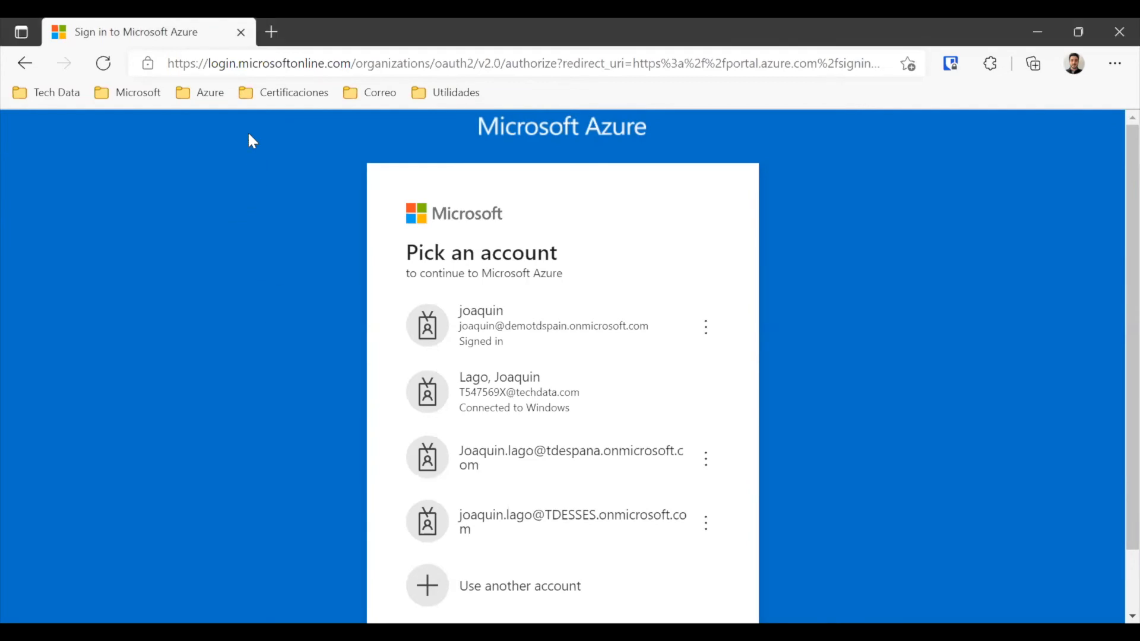
# Sign in to the Azure portal with the already signed-in demo tenant account and open the DEMOTDSPAIN subscription.
pyautogui.click(542, 347)
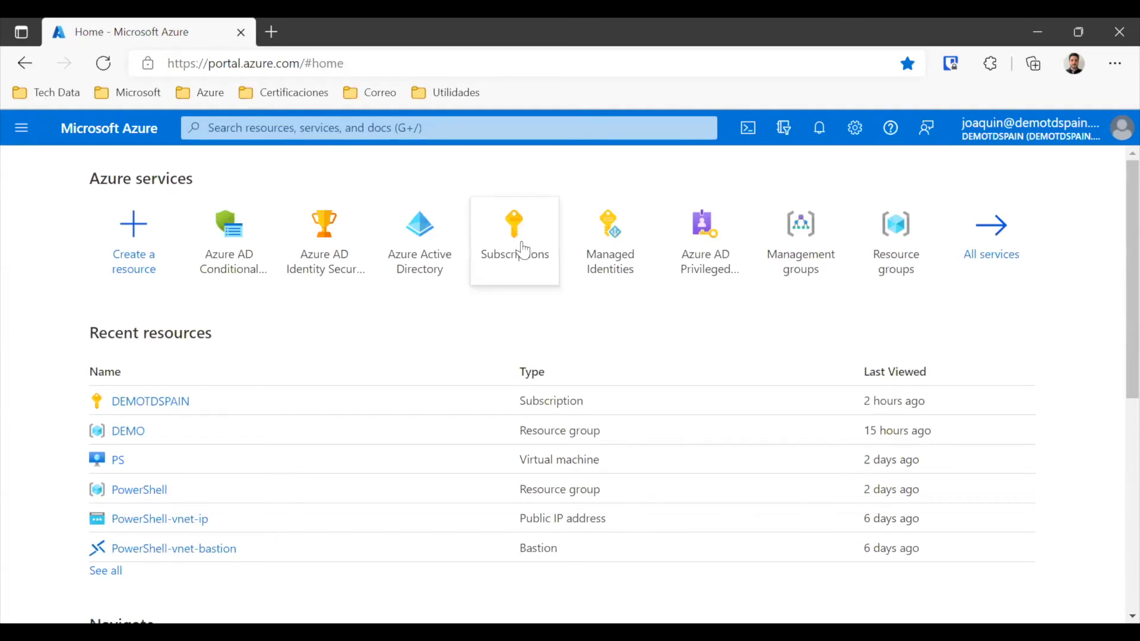
pyautogui.moveTo(523, 247)
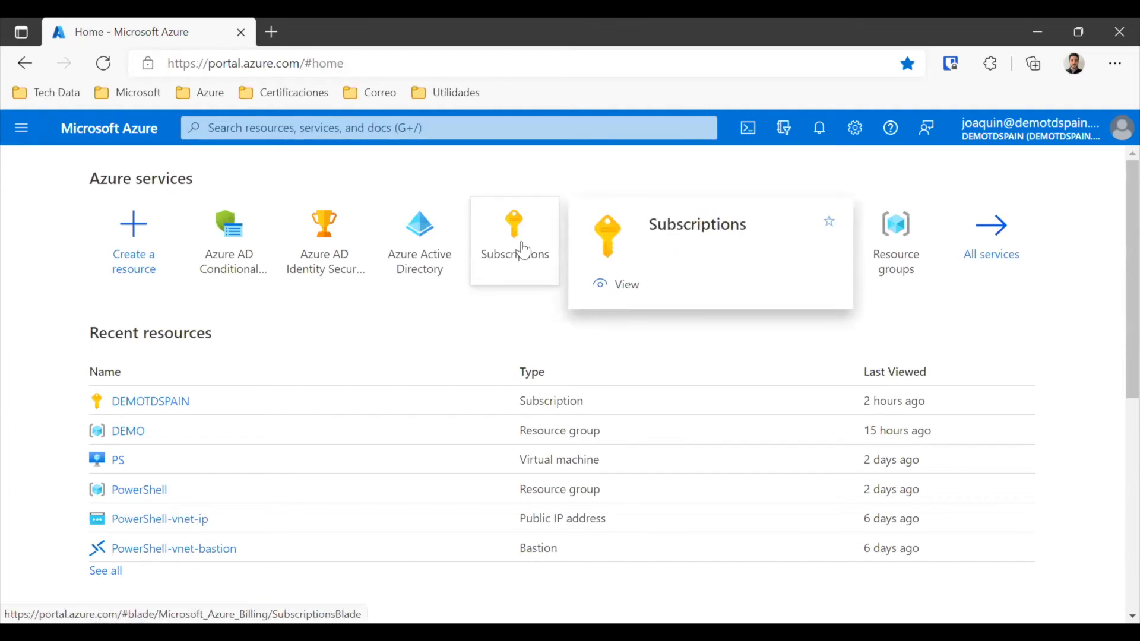
pyautogui.click(523, 249)
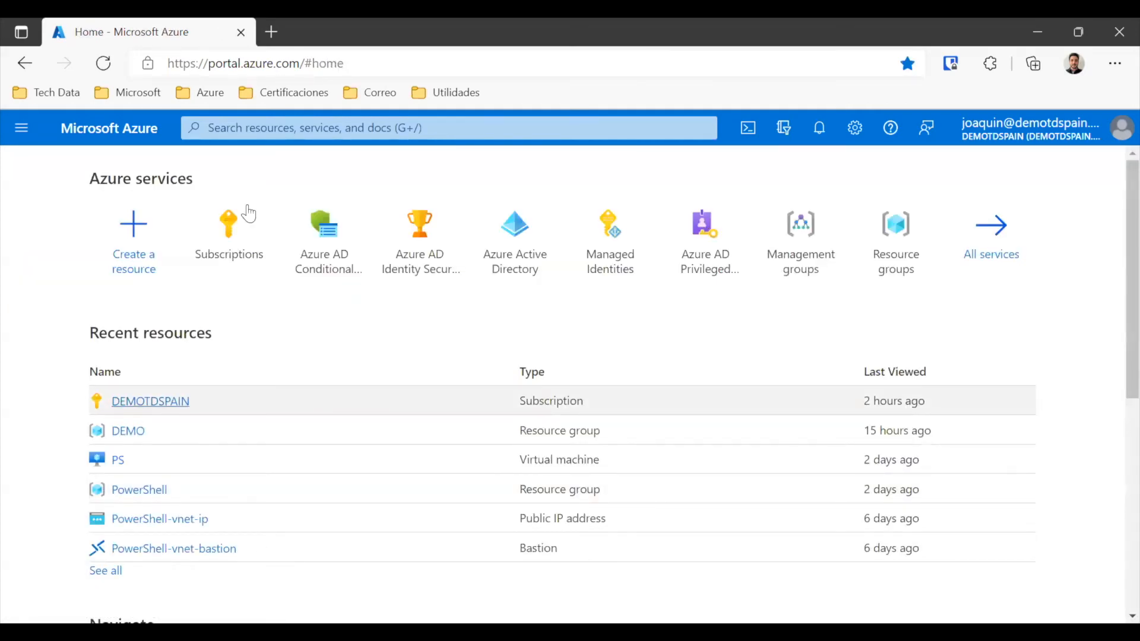
pyautogui.click(248, 214)
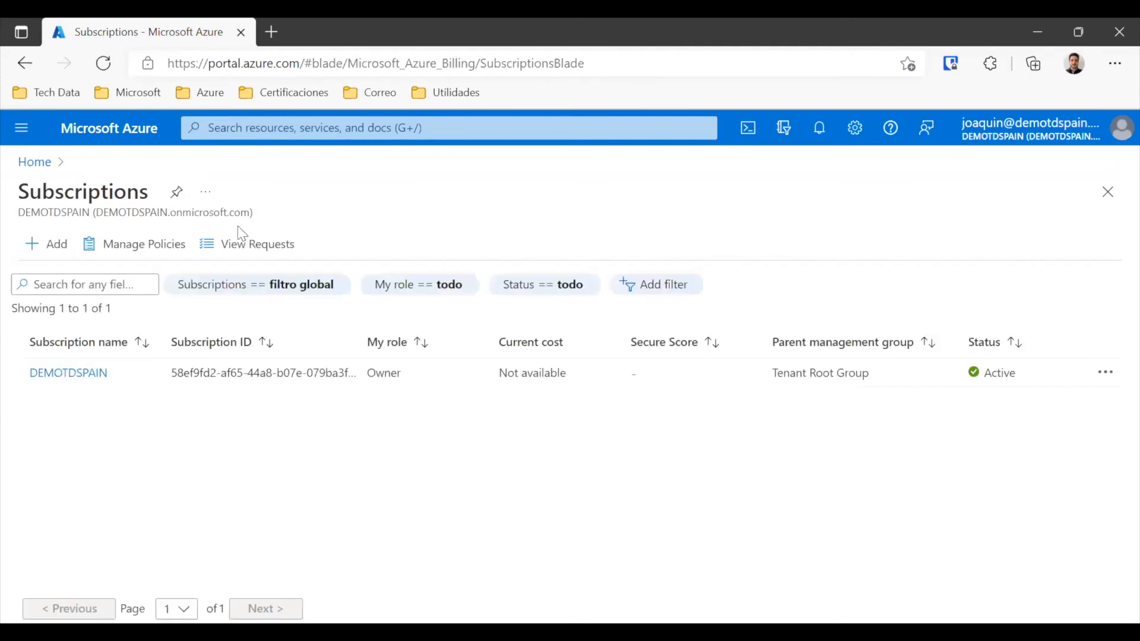
pyautogui.click(67, 378)
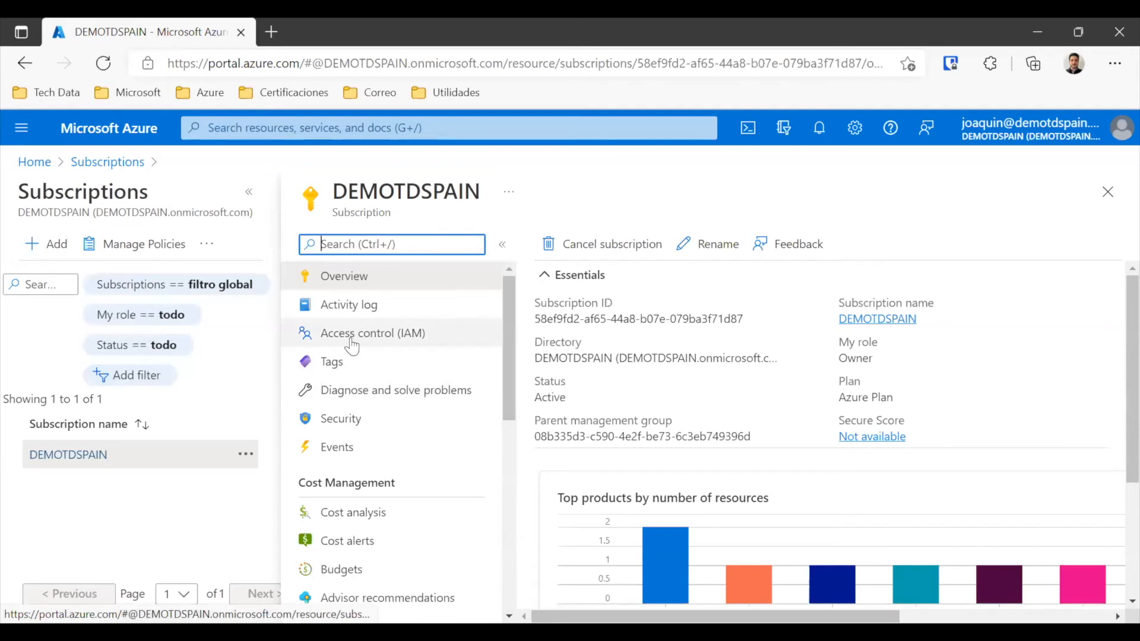
# Open the subscription's Access control (IAM) and review its role assignments, including those under Owner.
pyautogui.click(353, 336)
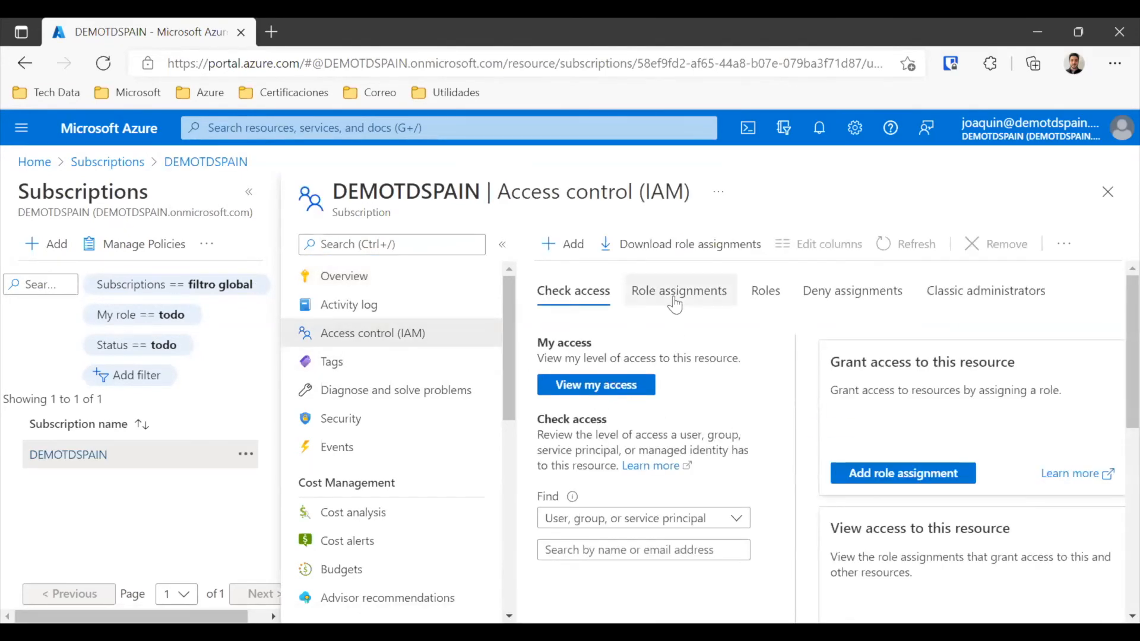
pyautogui.click(678, 291)
pyautogui.scroll(-4, 707, 434)
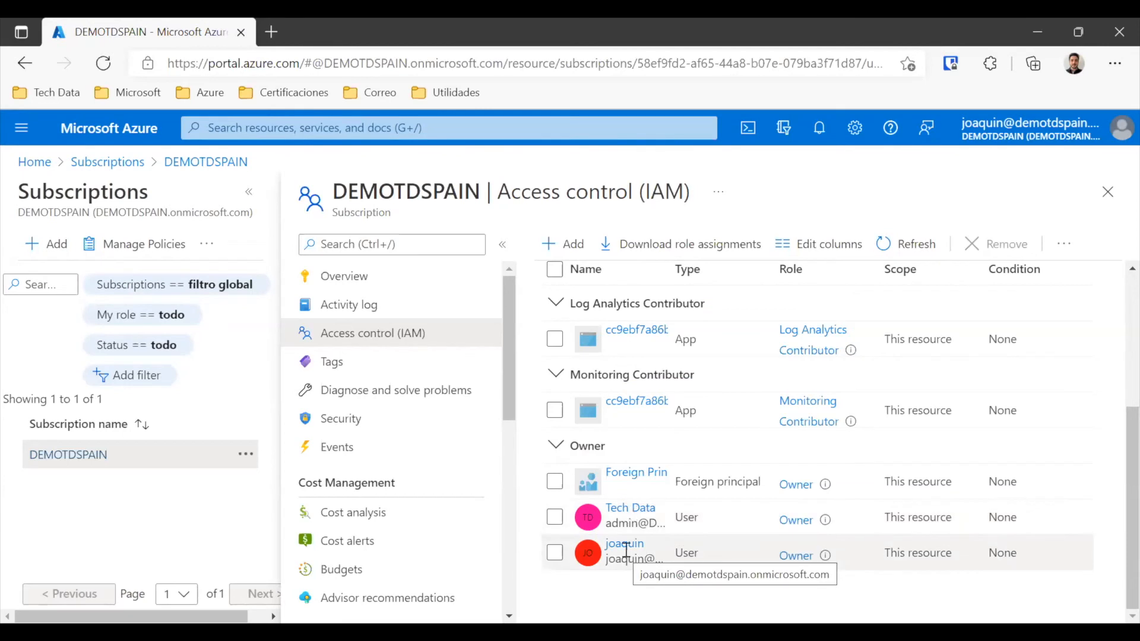
pyautogui.scroll(2, 632, 553)
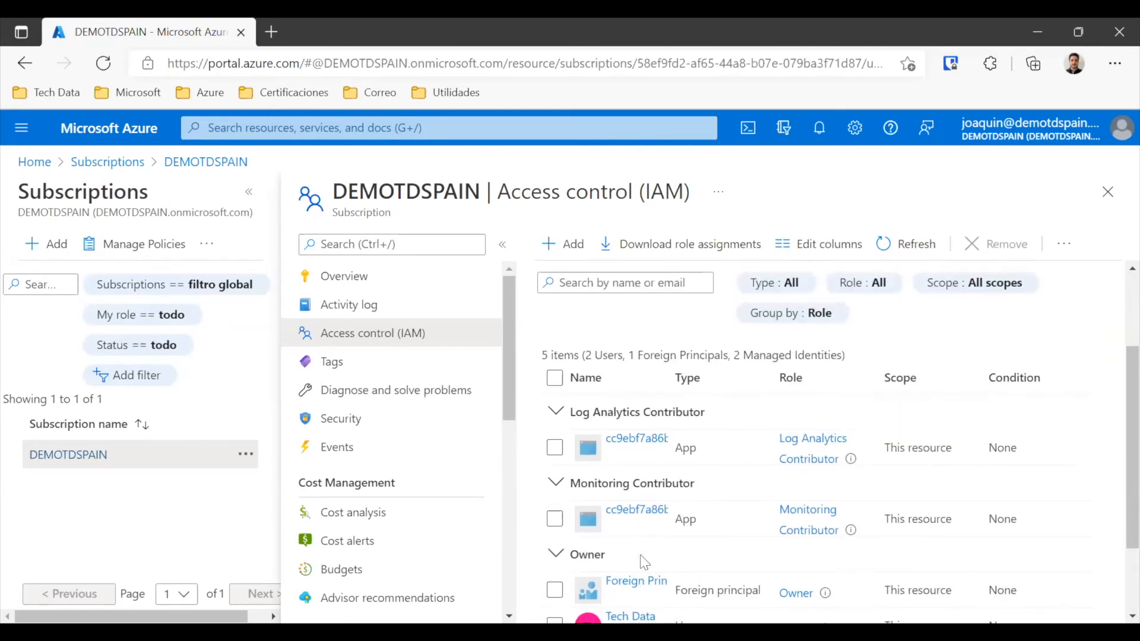
pyautogui.scroll(2, 655, 545)
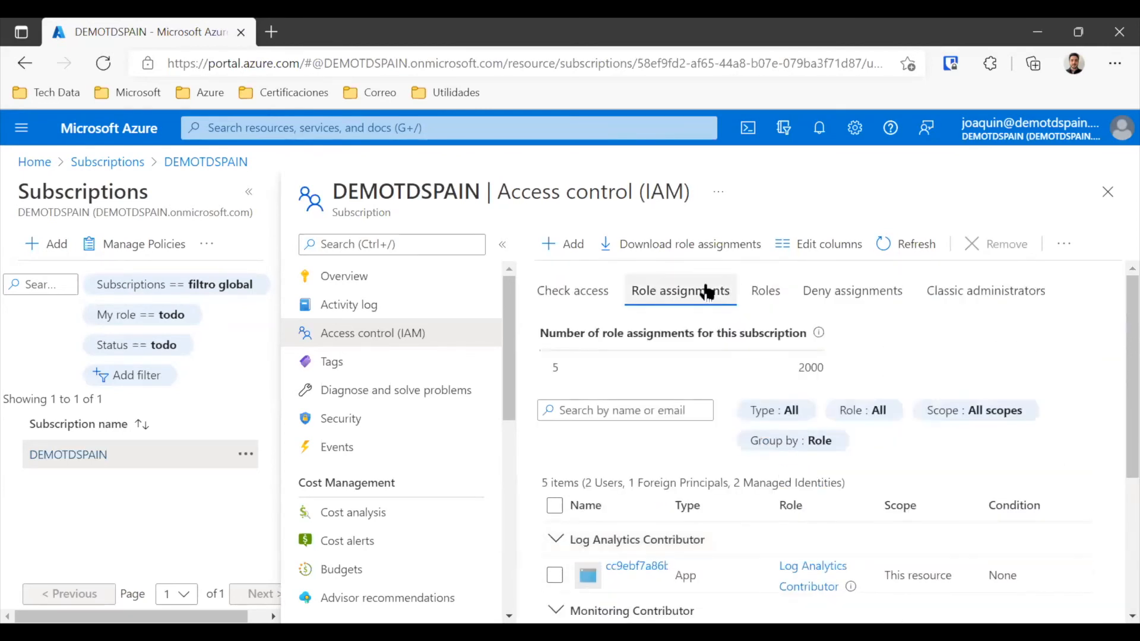
# Start a new role assignment on the subscription with the built-in Reader role and proceed to its members.
pyautogui.click(576, 257)
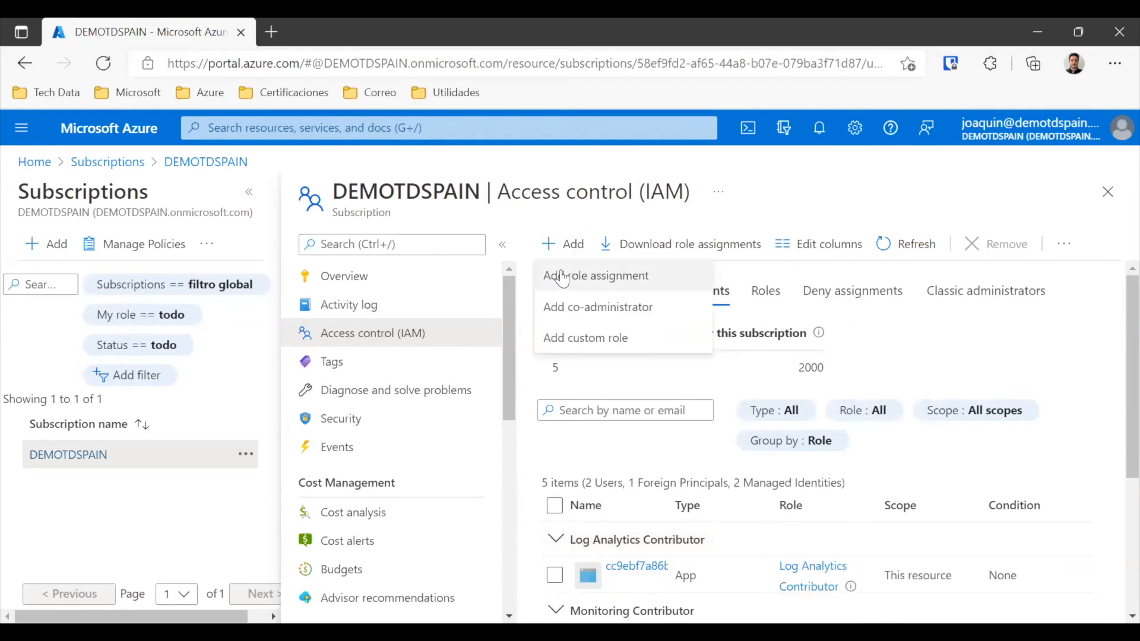
pyautogui.click(557, 286)
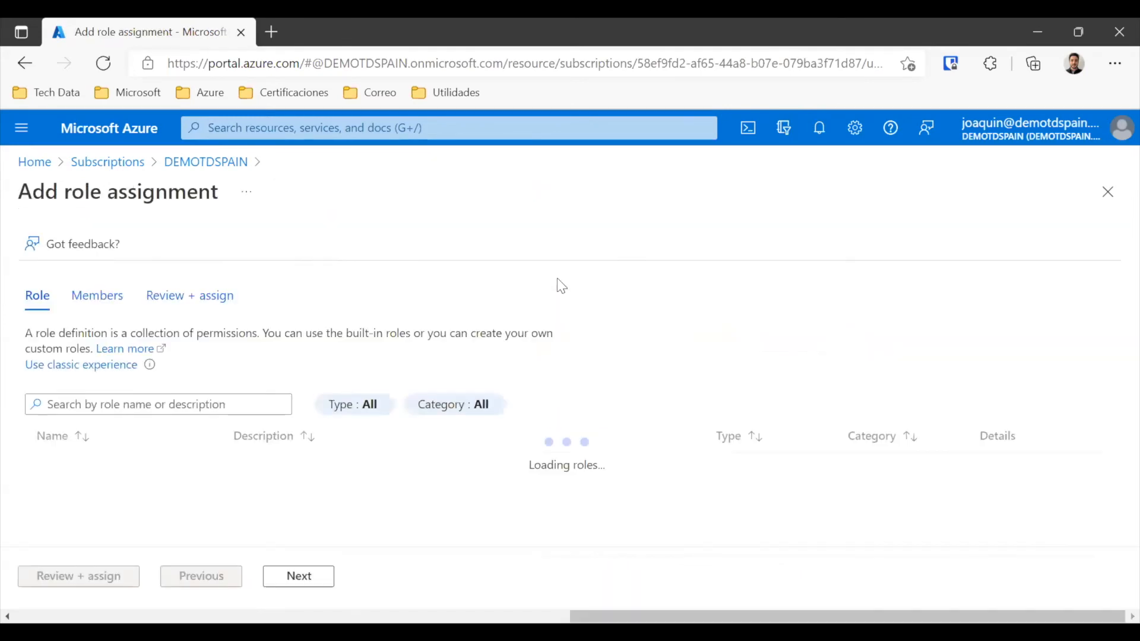
pyautogui.scroll(-1, 257, 454)
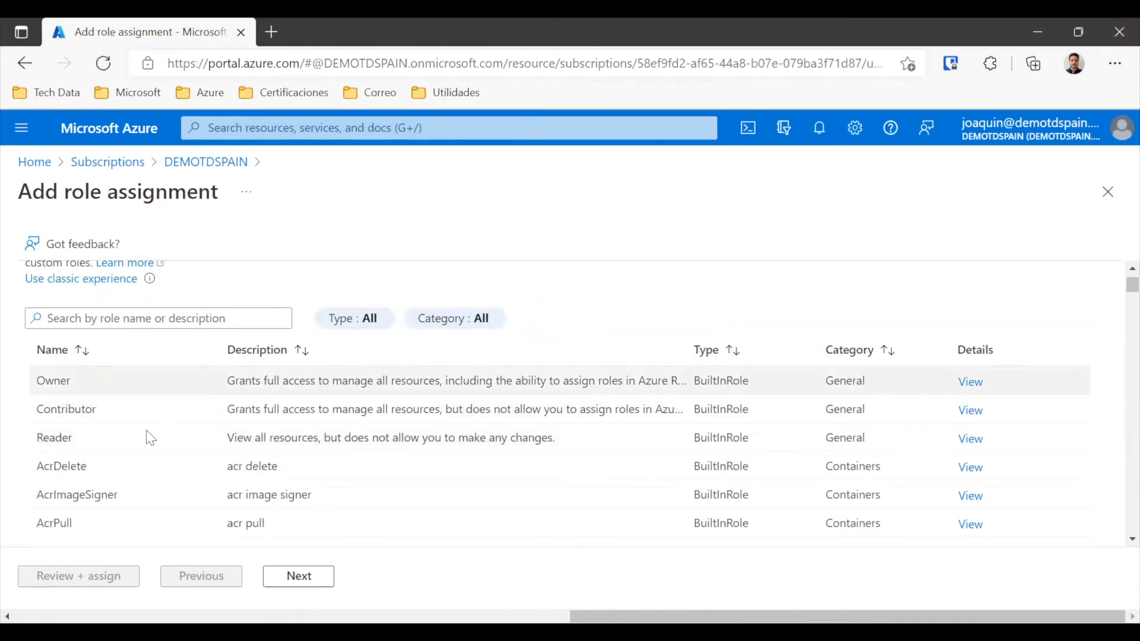
pyautogui.click(94, 443)
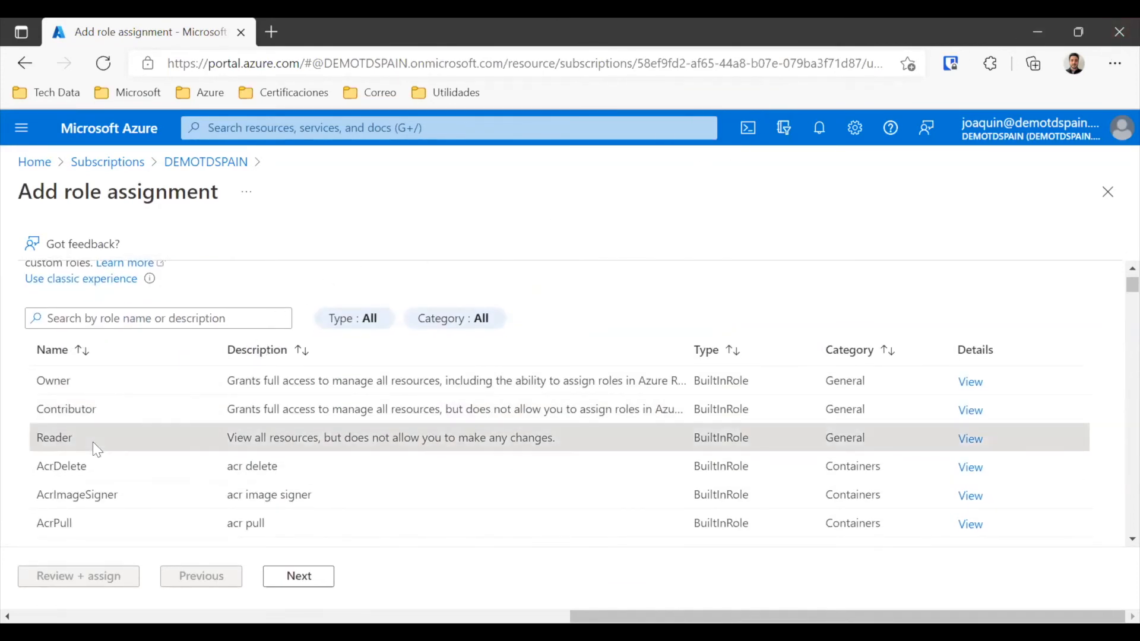
pyautogui.click(285, 579)
# Add the demo tenant user as the role assignment's member, and return to the subscription without assigning the role.
pyautogui.click(208, 355)
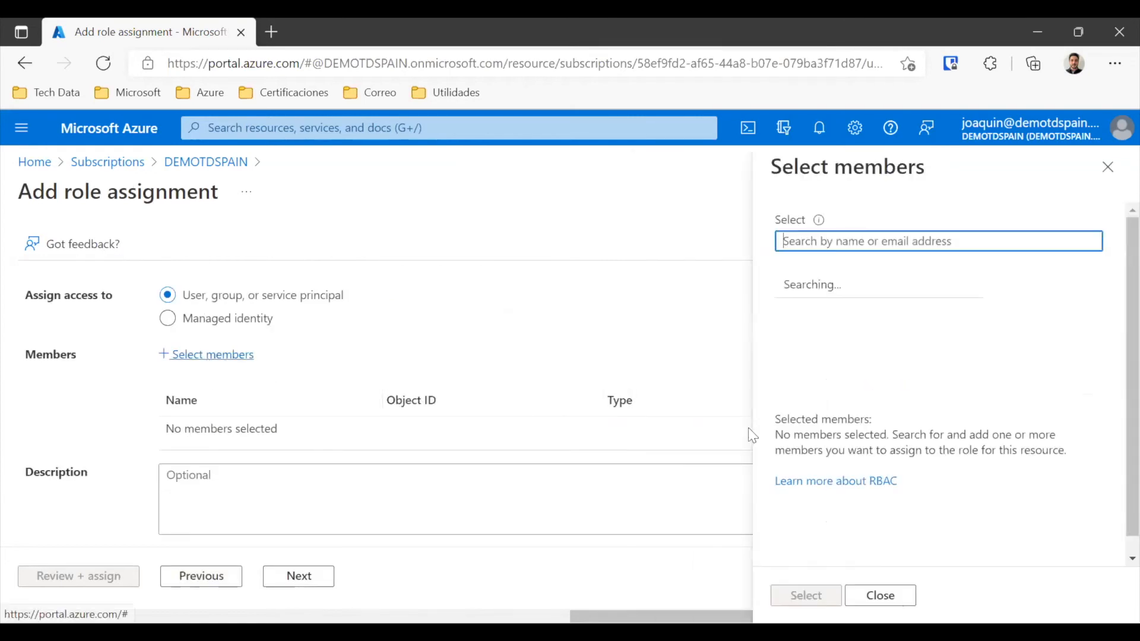
pyautogui.click(862, 241)
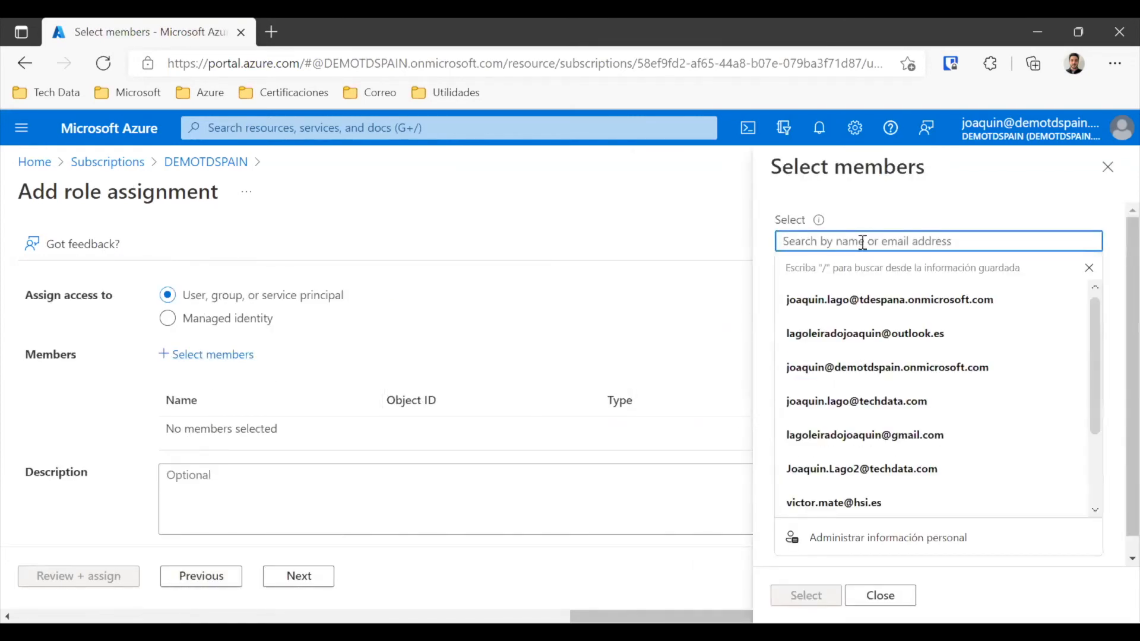
pyautogui.write('jo')
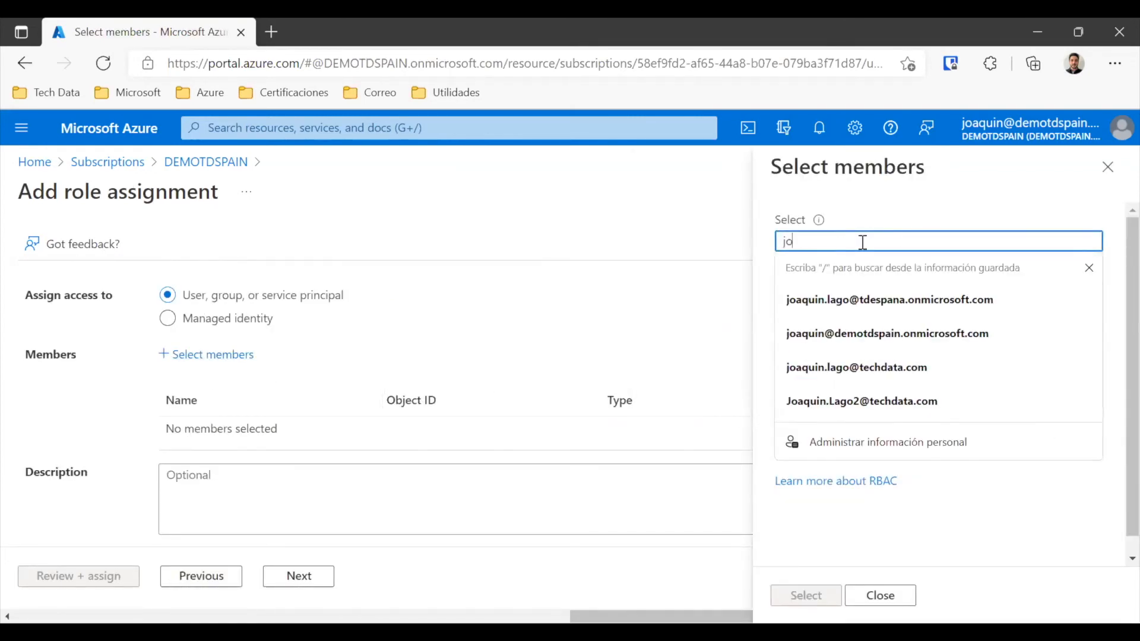
pyautogui.click(893, 321)
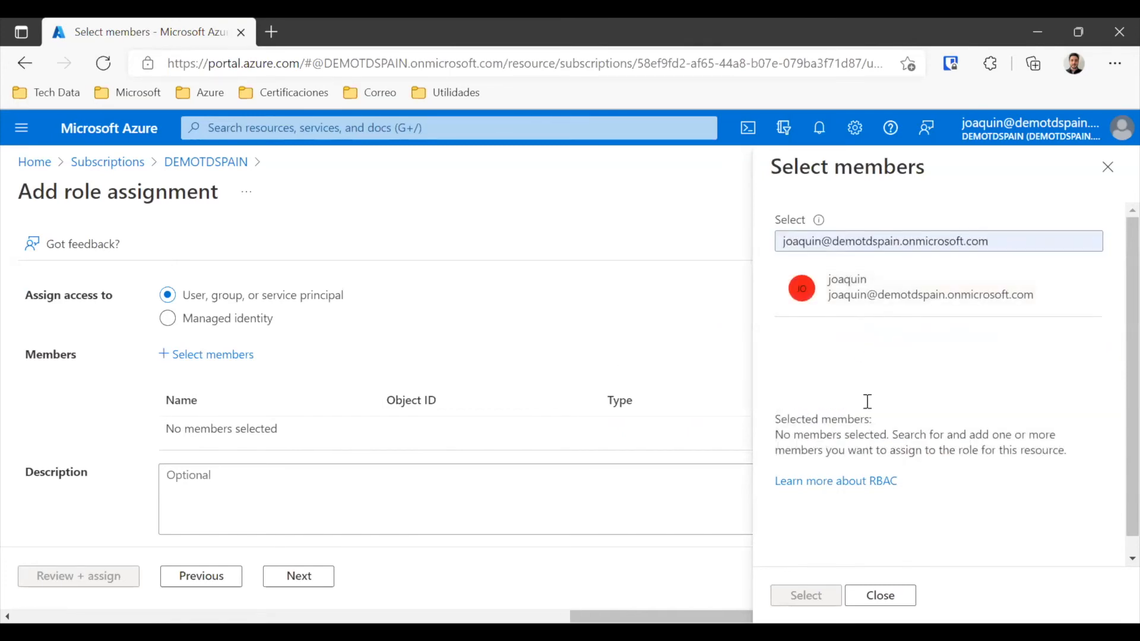
pyautogui.click(921, 316)
pyautogui.click(789, 600)
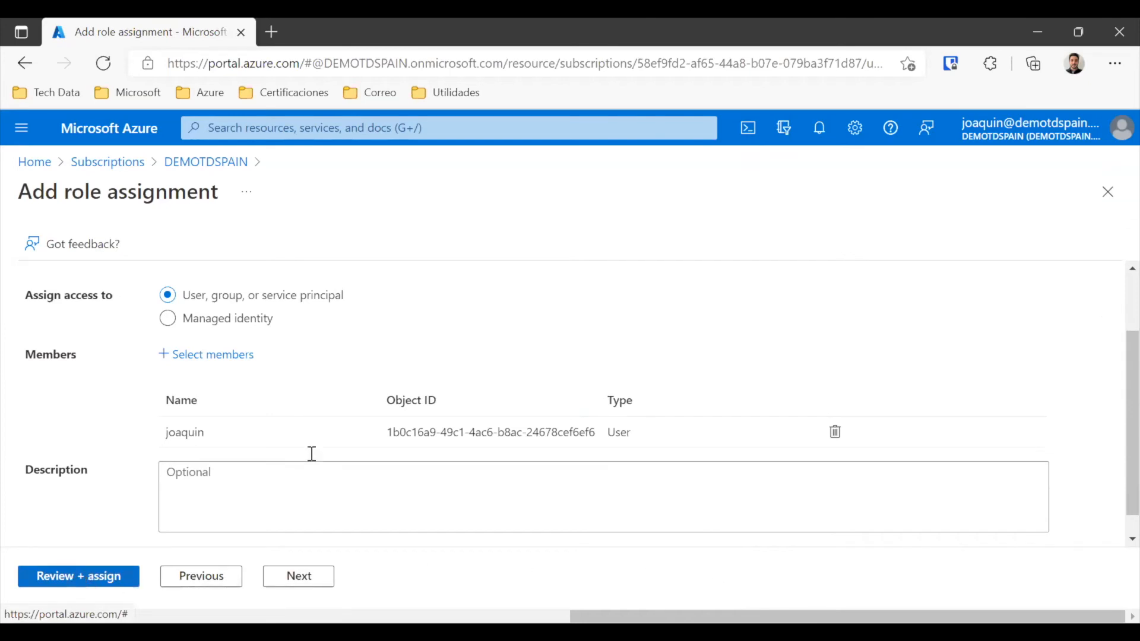
pyautogui.click(211, 171)
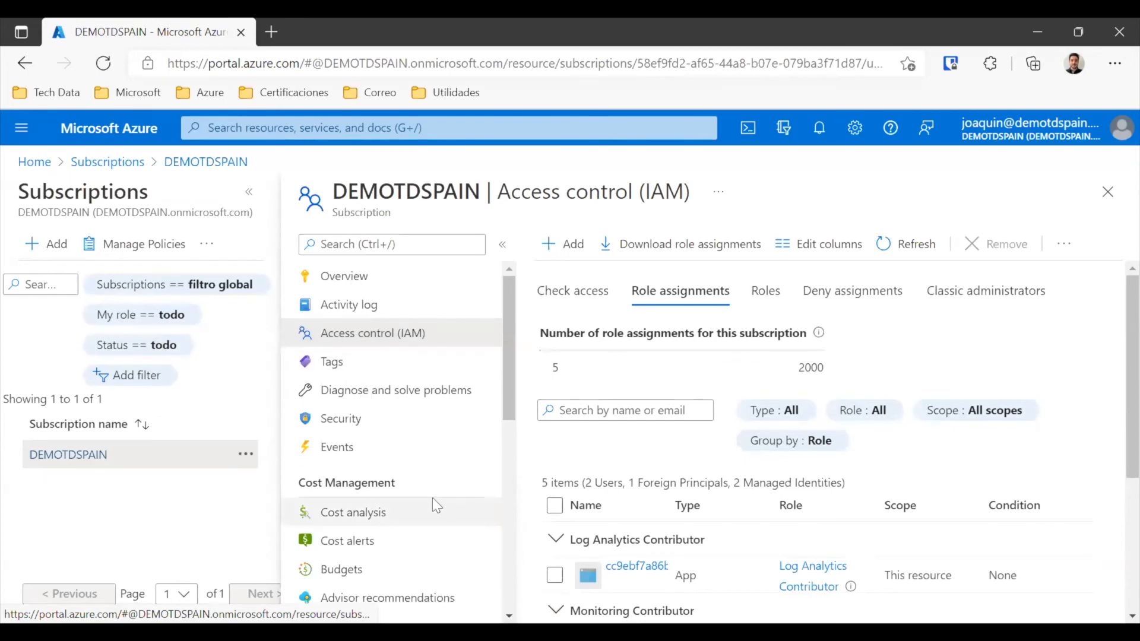
# Examine the subscription's existing role assignments grouped by role and their scope.
pyautogui.scroll(-3, 397, 489)
pyautogui.scroll(3, 394, 487)
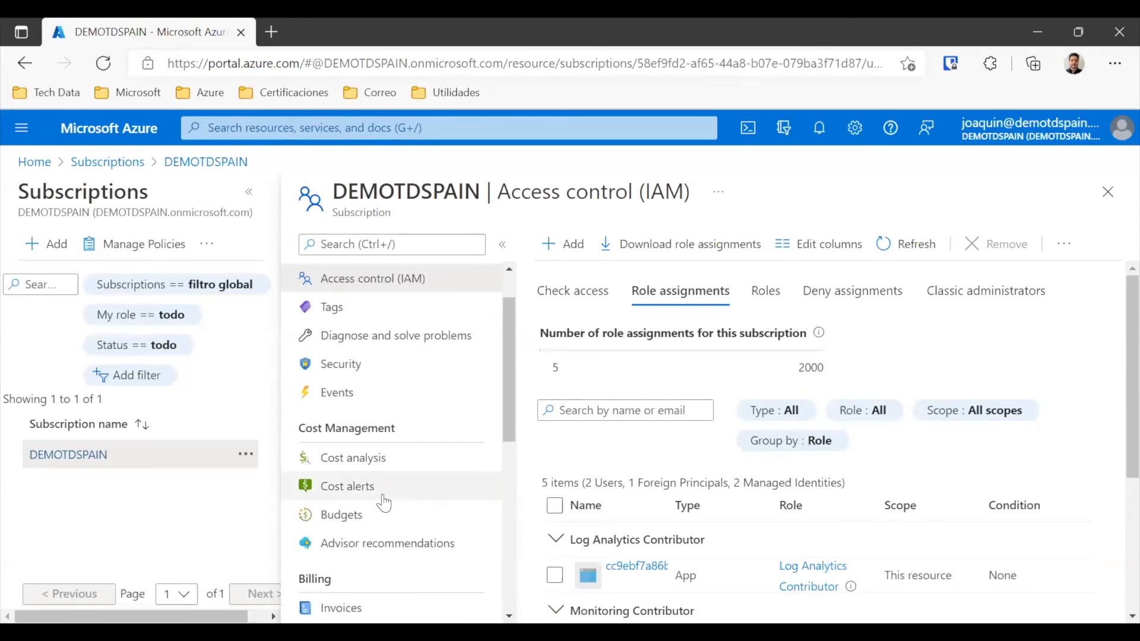
pyautogui.scroll(-1, 596, 484)
pyautogui.scroll(-2, 529, 401)
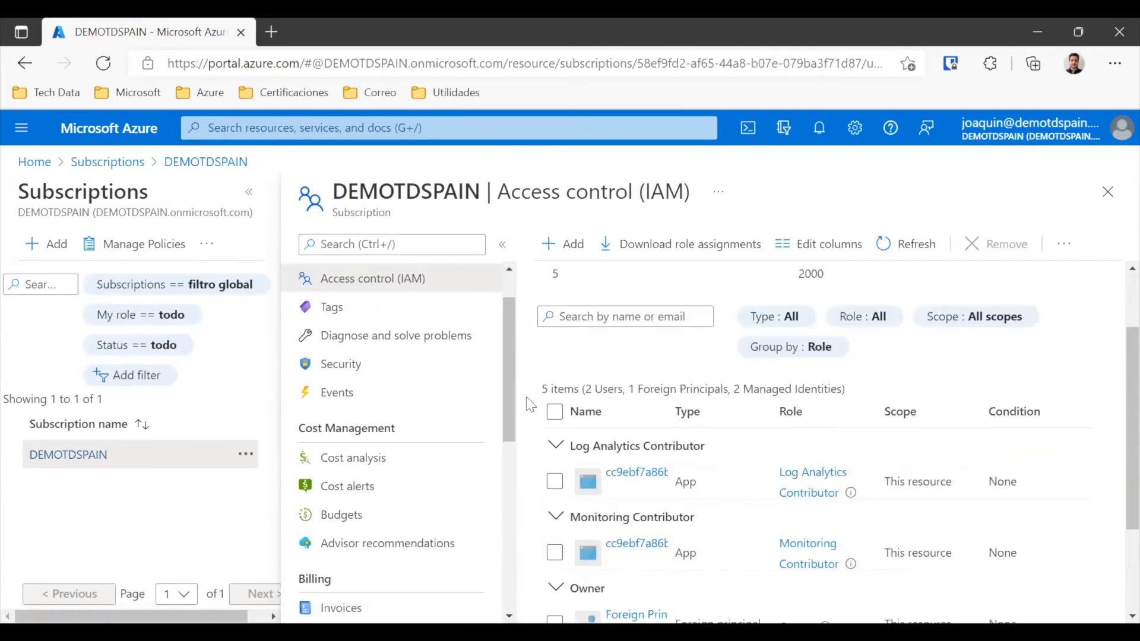
pyautogui.scroll(-2, 526, 390)
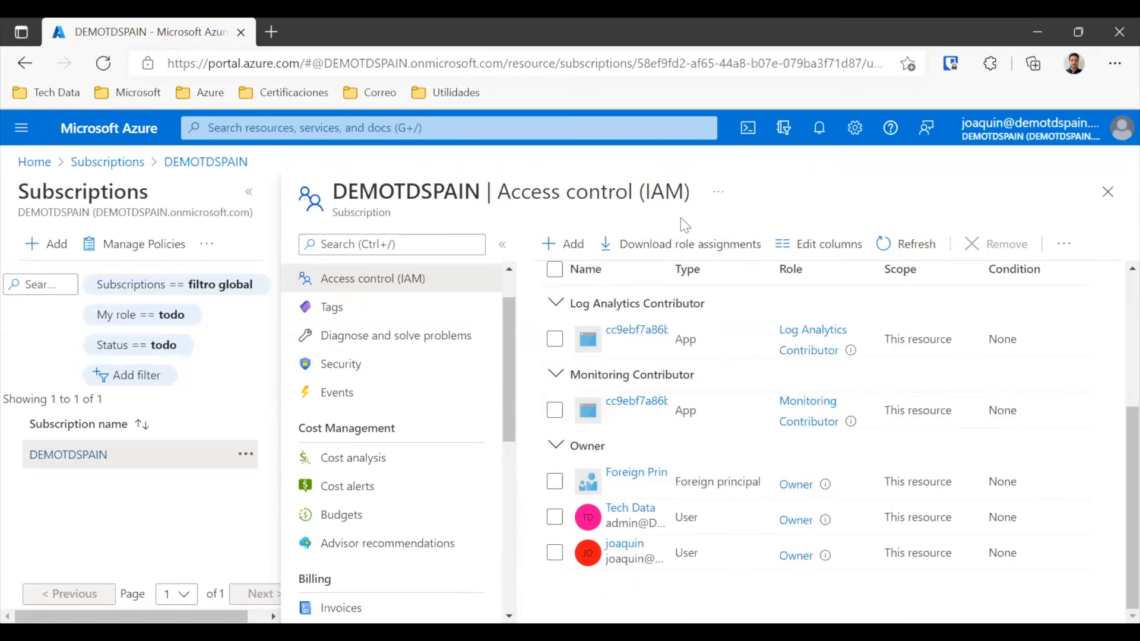
pyautogui.scroll(4, 738, 342)
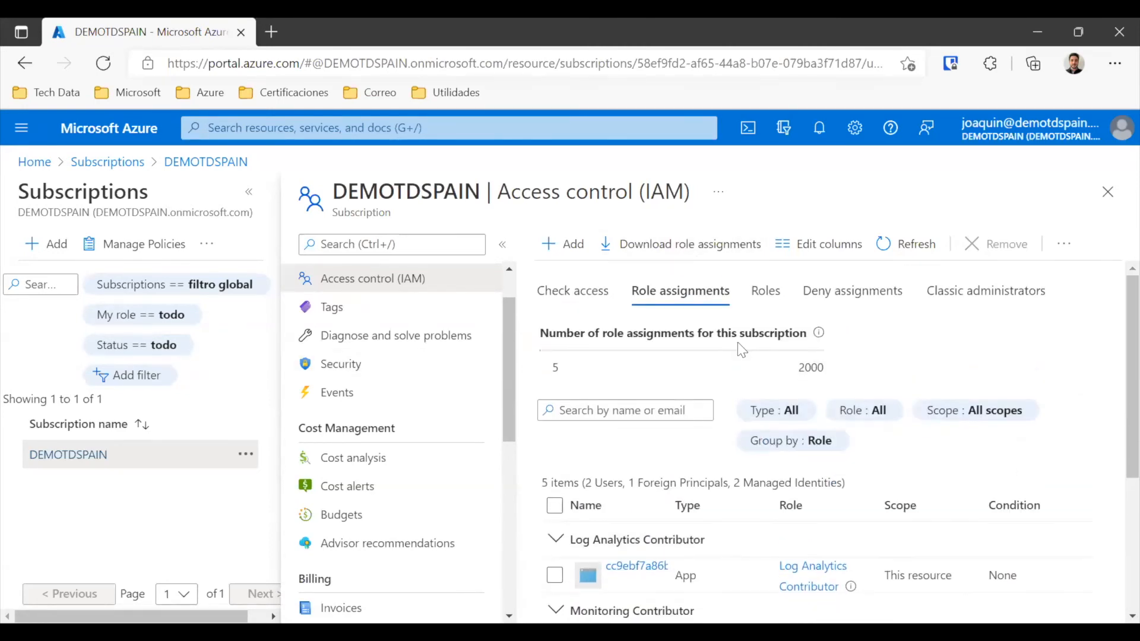
# Browse the full list of role definitions available for the subscription.
pyautogui.click(765, 294)
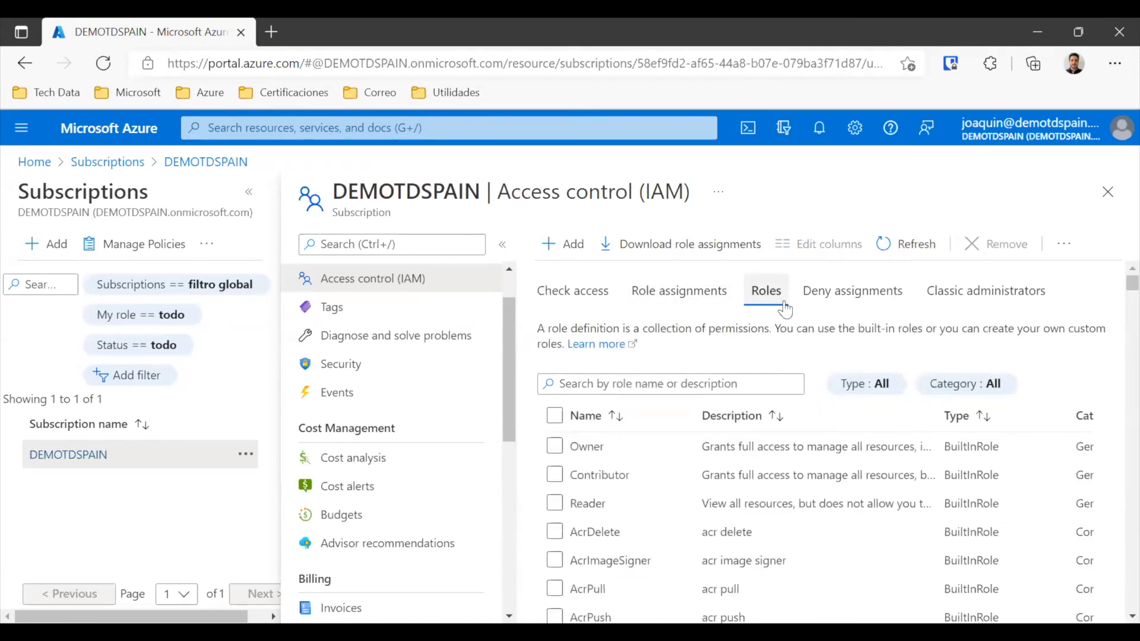
pyautogui.scroll(-8, 738, 514)
pyautogui.scroll(-10, 663, 506)
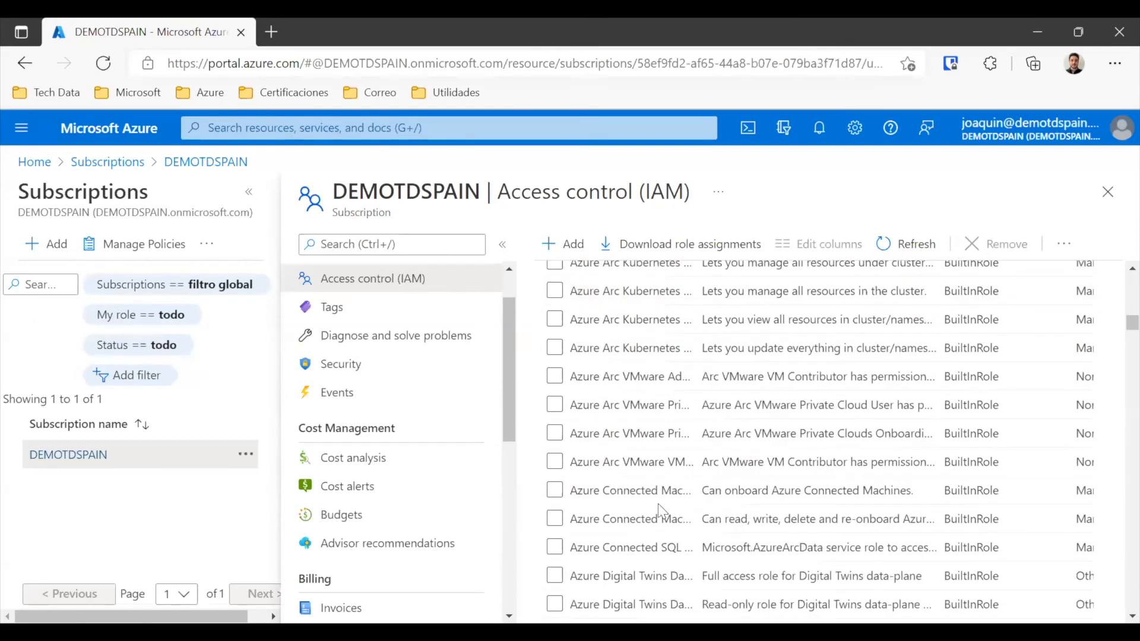
pyautogui.scroll(-8, 658, 504)
pyautogui.scroll(-8, 656, 478)
pyautogui.scroll(-10, 650, 452)
pyautogui.scroll(-10, 654, 452)
pyautogui.scroll(10, 661, 462)
pyautogui.moveTo(1131, 382); pyautogui.dragTo(1112, 259)
# Search the role definitions for "contribu", look through the matching roles, and return to the portal home.
pyautogui.click(646, 380)
pyautogui.write('contri')
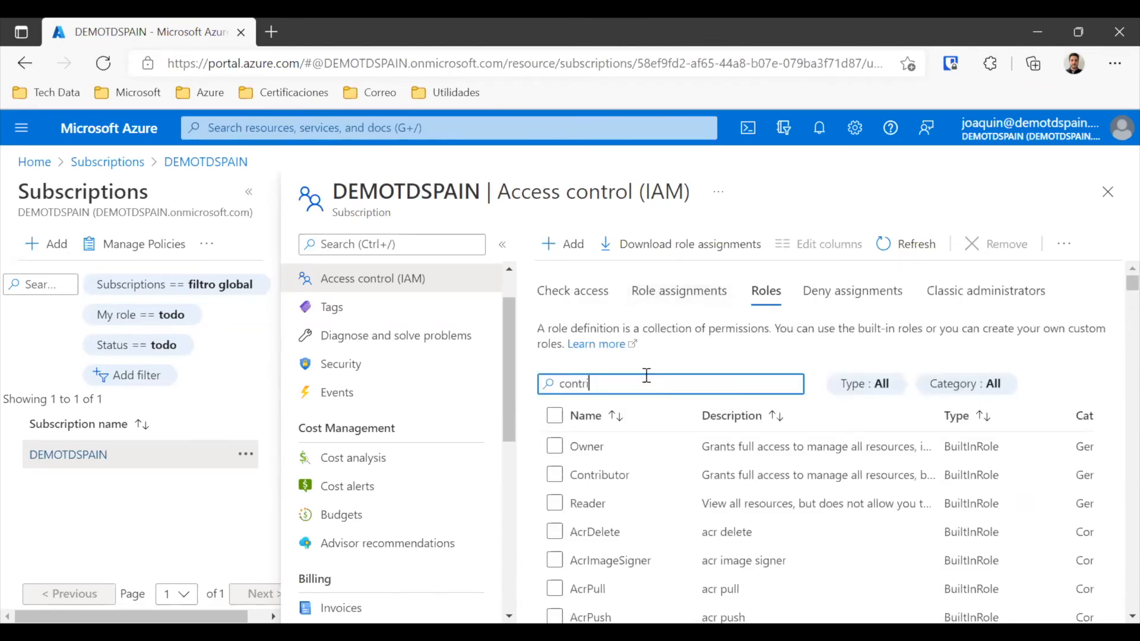
pyautogui.write('bu')
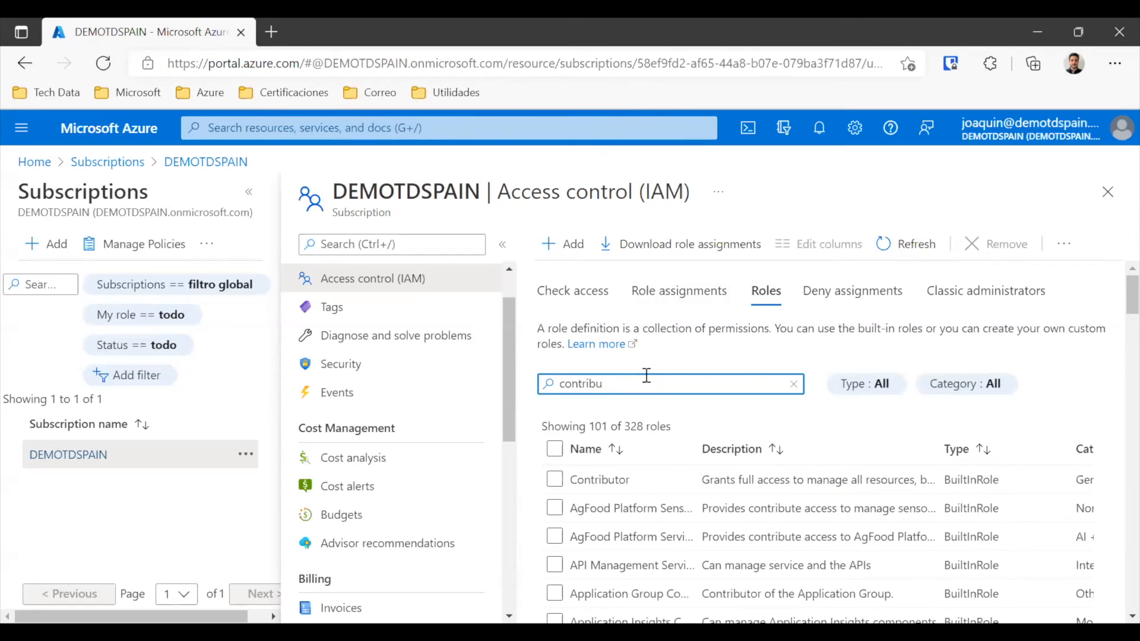
pyautogui.scroll(-3, 760, 569)
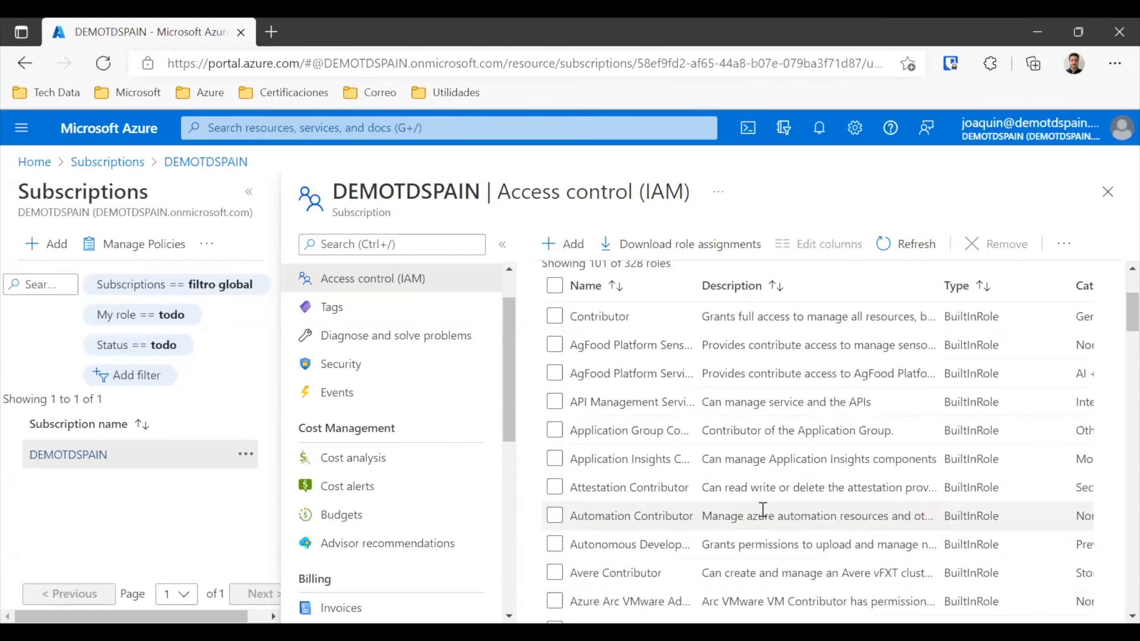
pyautogui.scroll(-2, 779, 544)
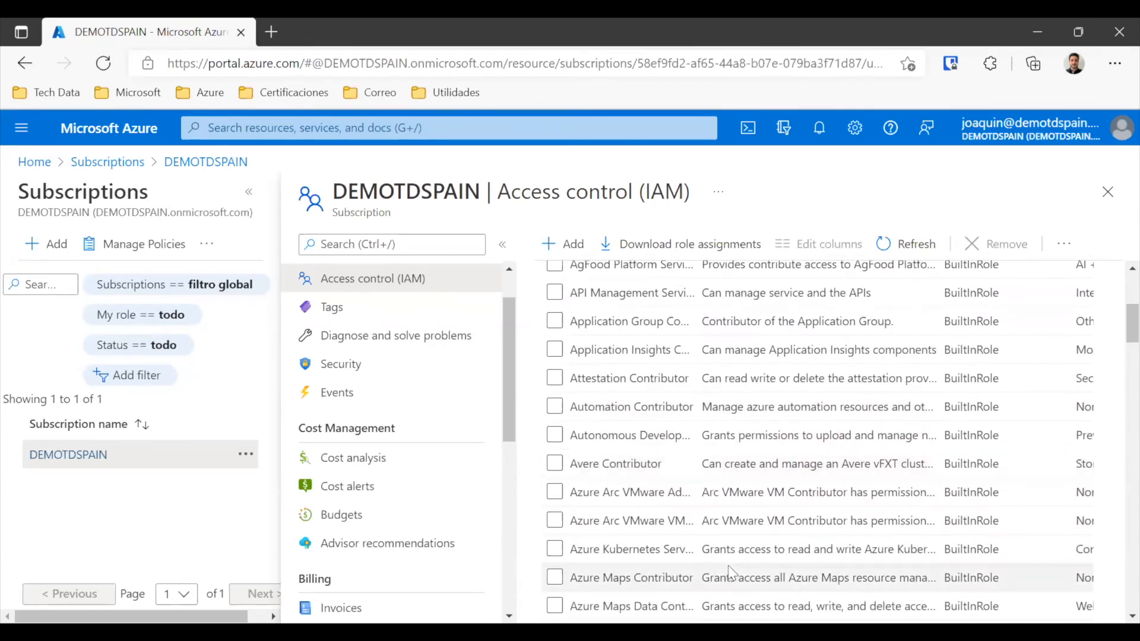
pyautogui.click(1108, 192)
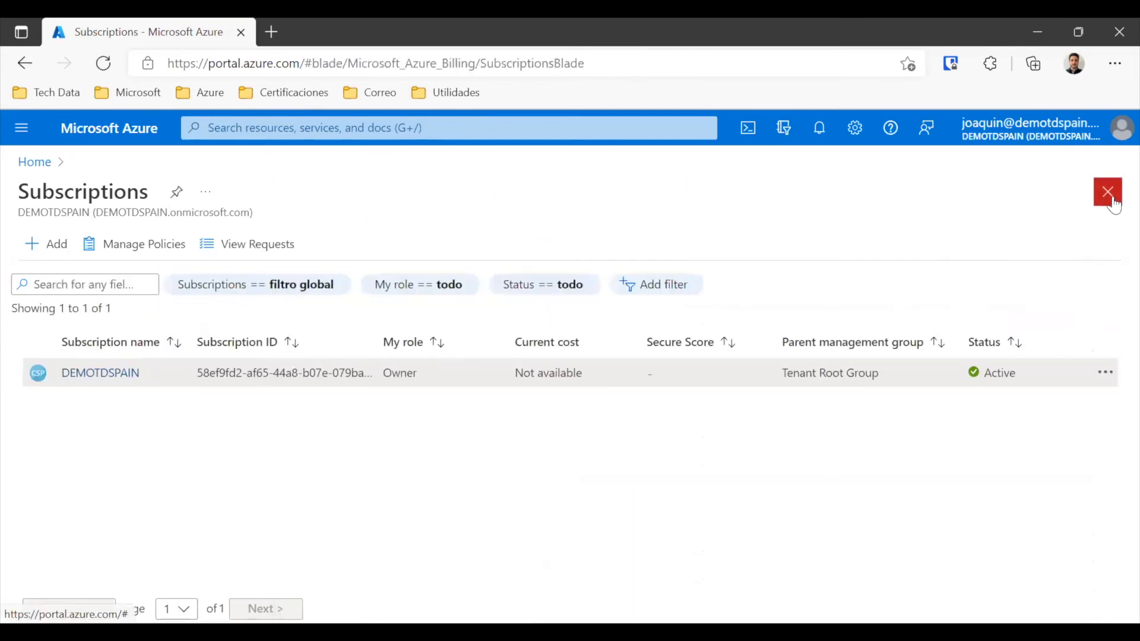
pyautogui.click(36, 165)
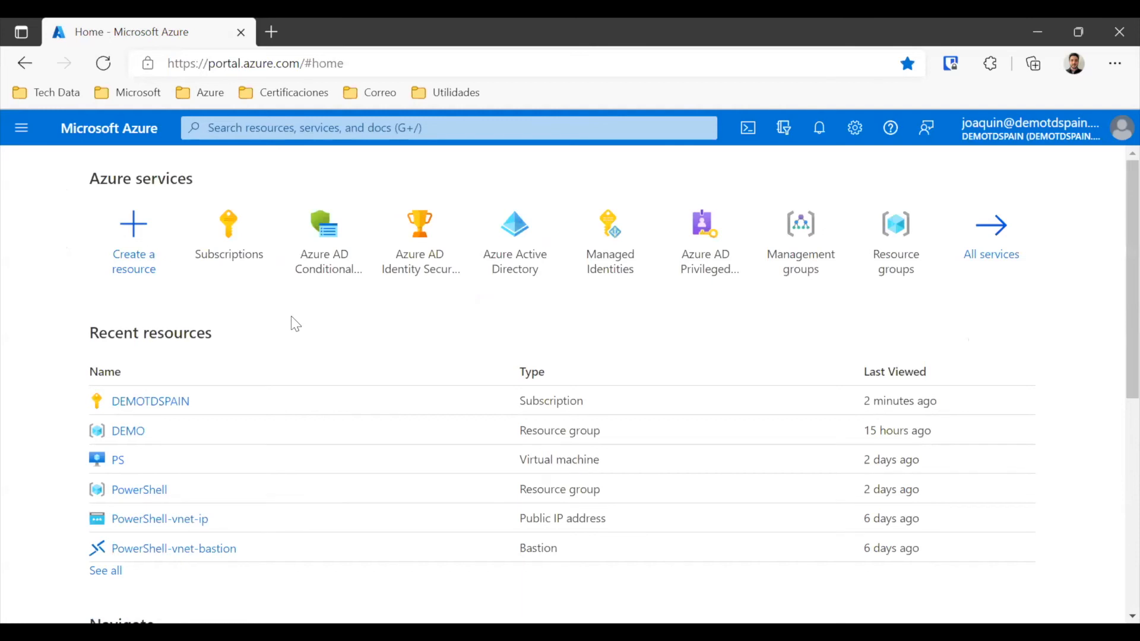
# Open Management groups, examine the hierarchy under Tenant Root Group, and return to the portal home.
pyautogui.click(802, 261)
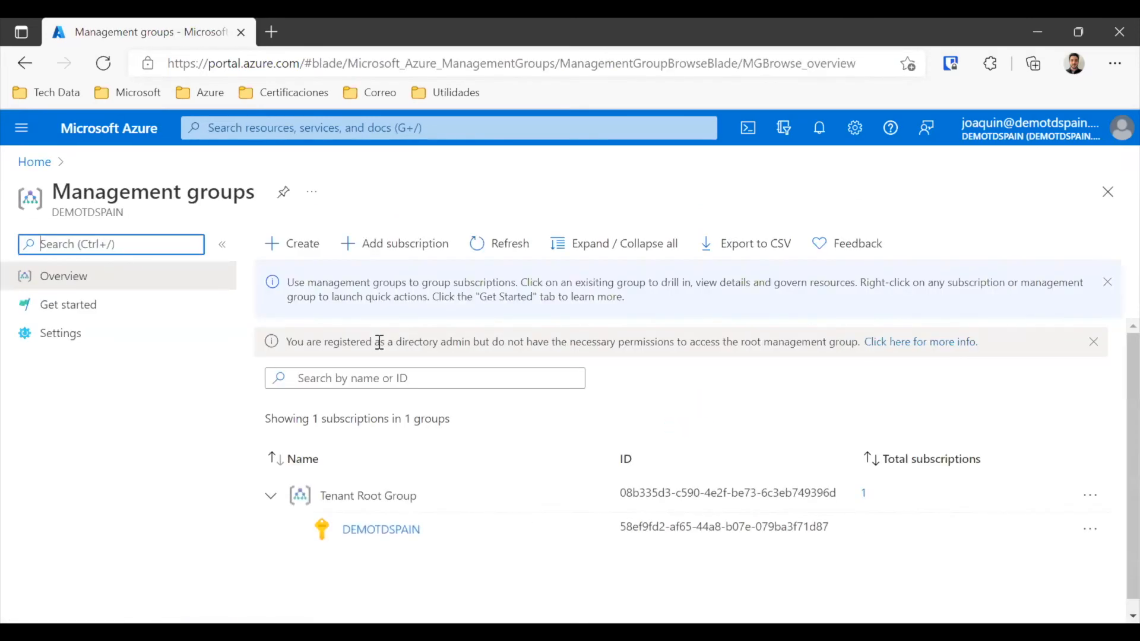
pyautogui.scroll(-1, 404, 416)
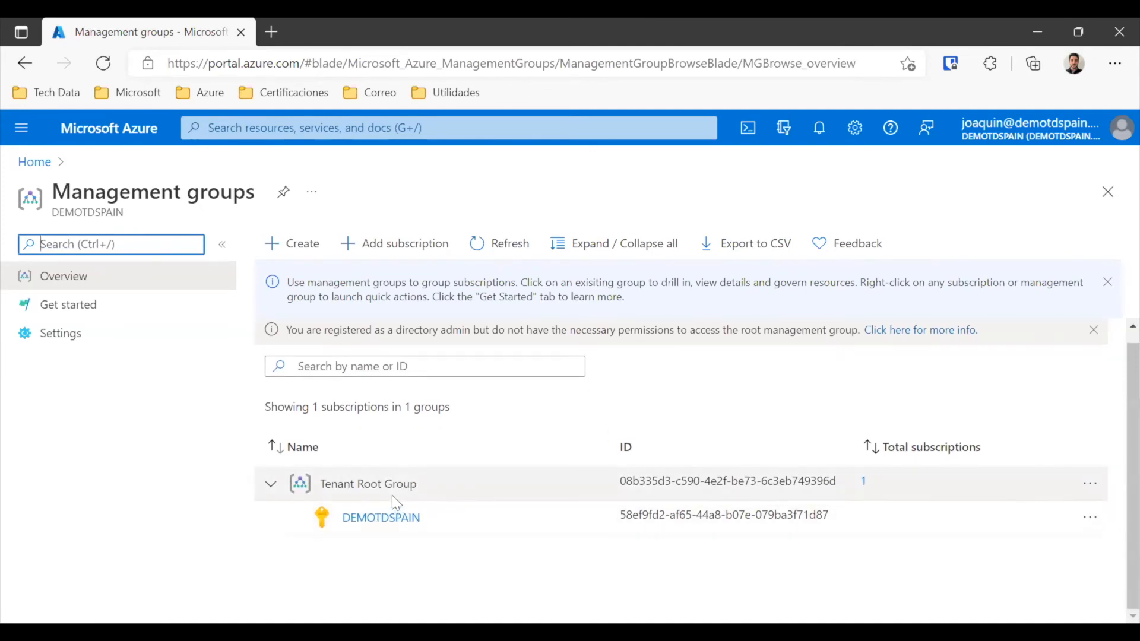
pyautogui.scroll(1, 397, 502)
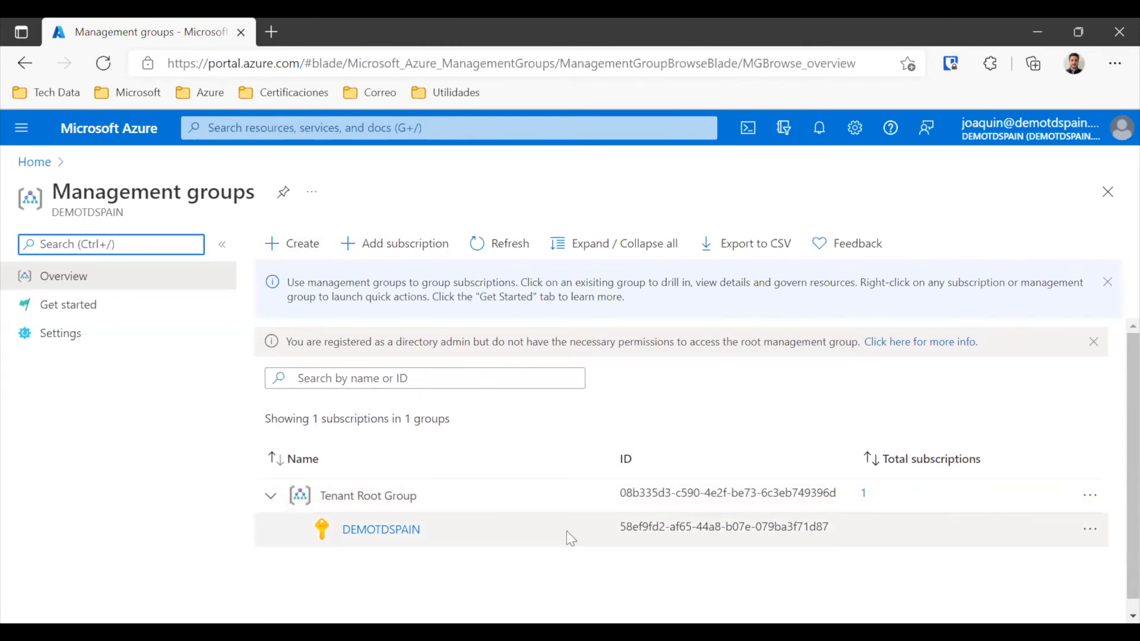
pyautogui.click(37, 165)
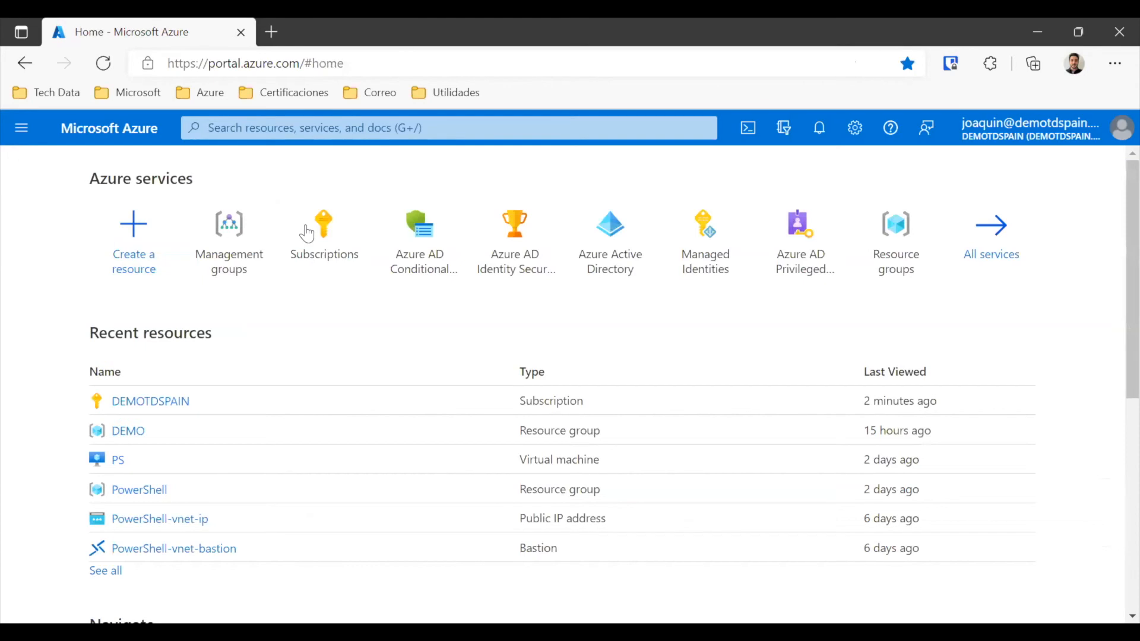
# Open the Identity Secure Score page in the security settings of Azure Active Directory.
pyautogui.click(624, 254)
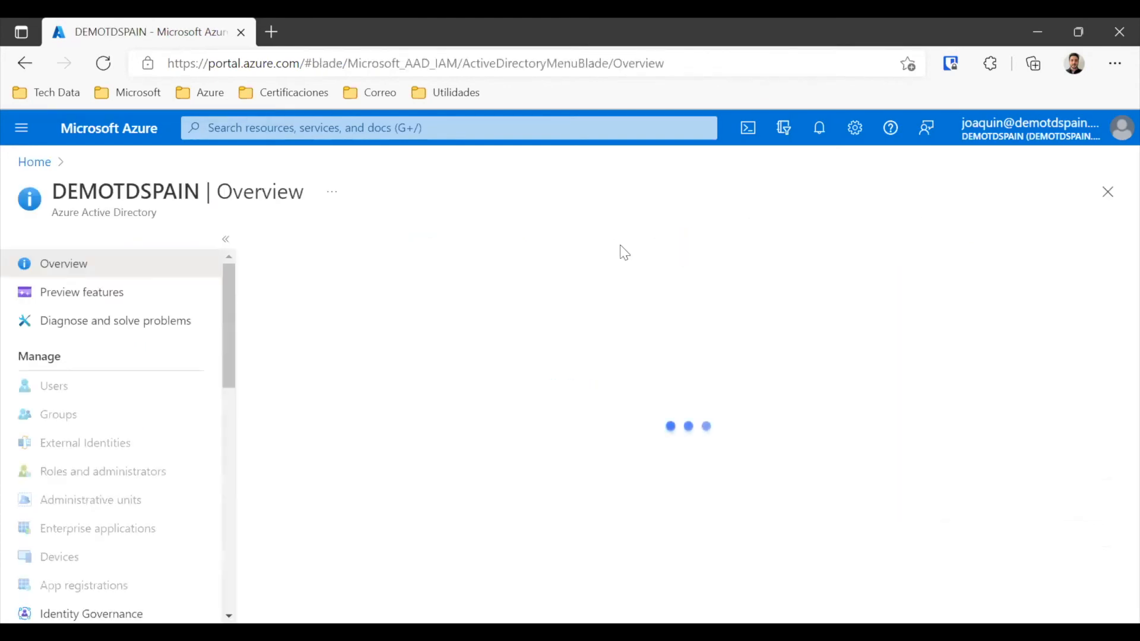
pyautogui.scroll(-4, 65, 403)
pyautogui.scroll(-4, 78, 400)
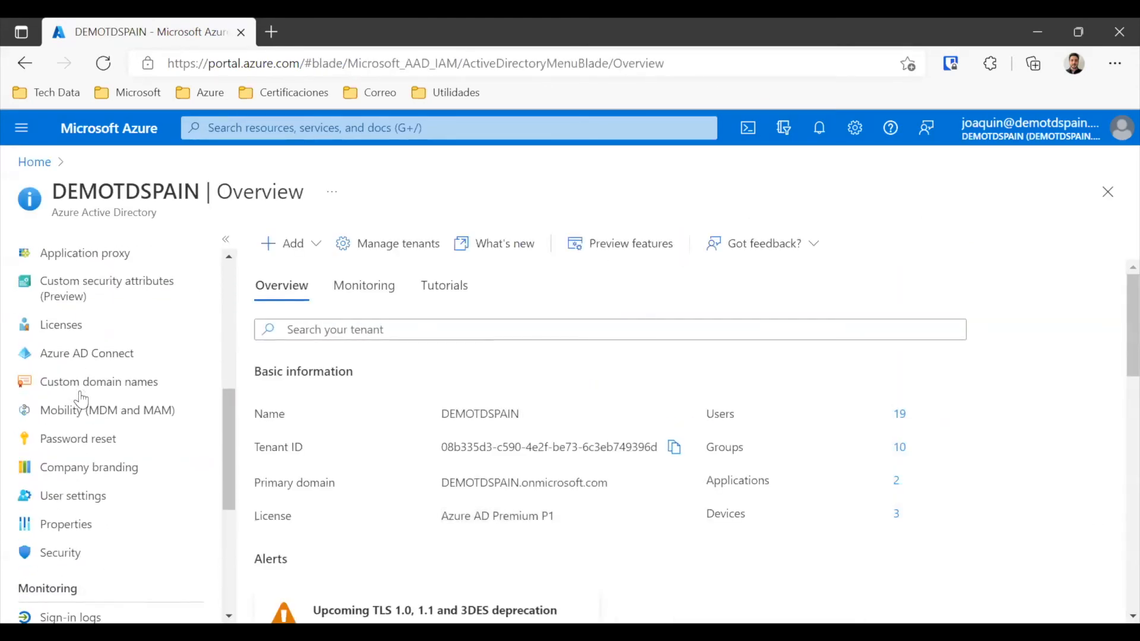
pyautogui.click(68, 551)
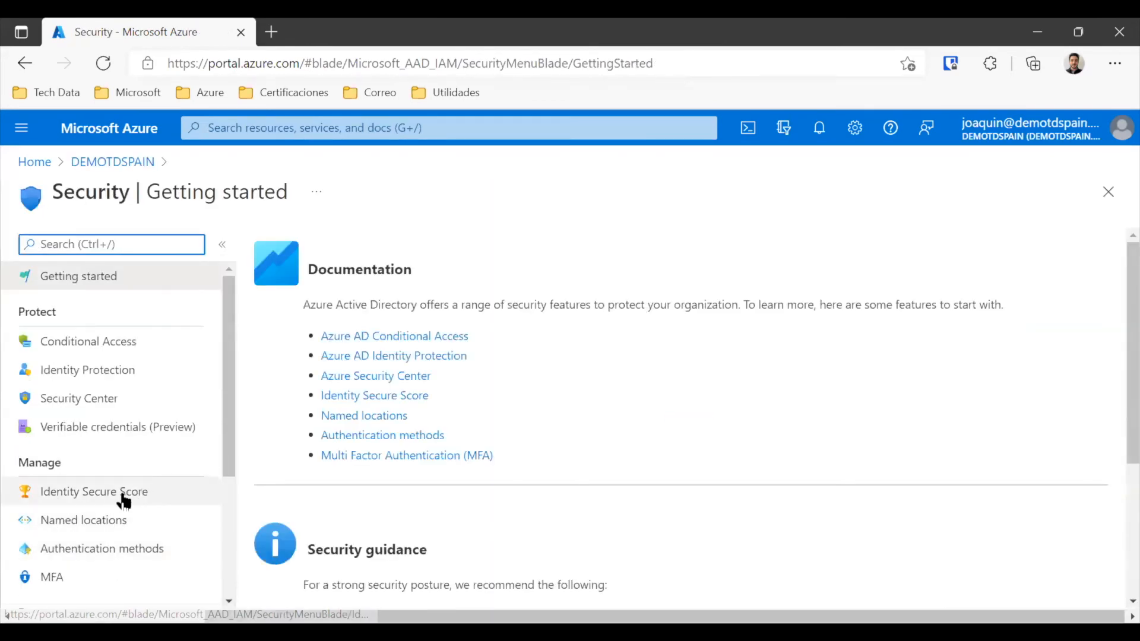
pyautogui.click(115, 498)
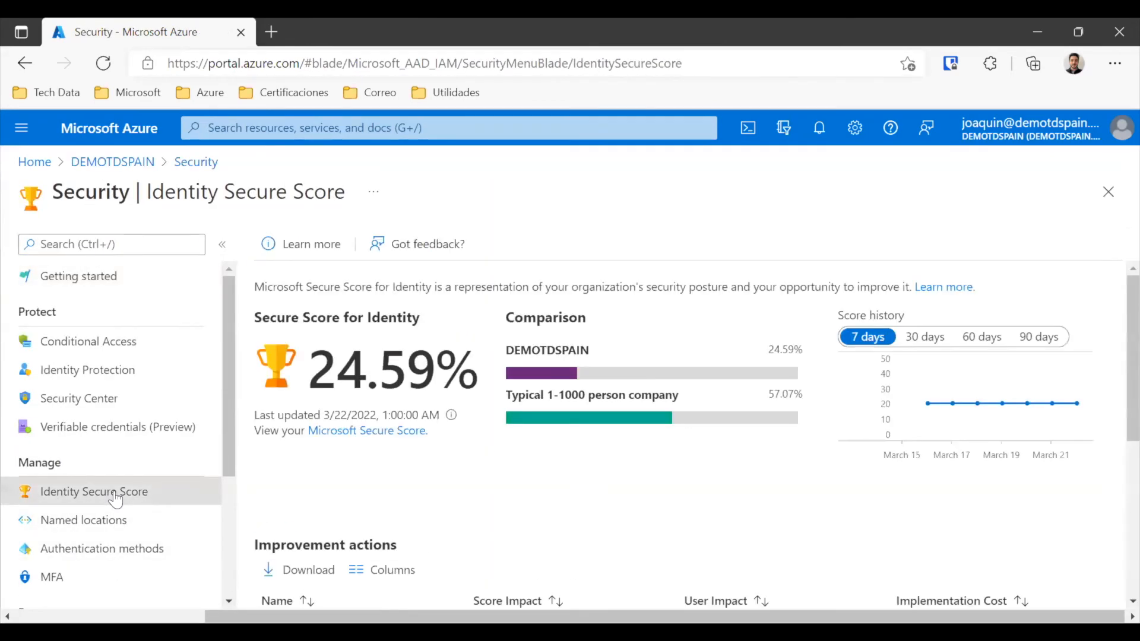
# Examine the tenant's secure score, its comparison and the list of improvement actions, and return to the portal home.
pyautogui.scroll(-2, 482, 460)
pyautogui.scroll(2, 469, 462)
pyautogui.moveTo(484, 368); pyautogui.dragTo(307, 370)
pyautogui.click(425, 495)
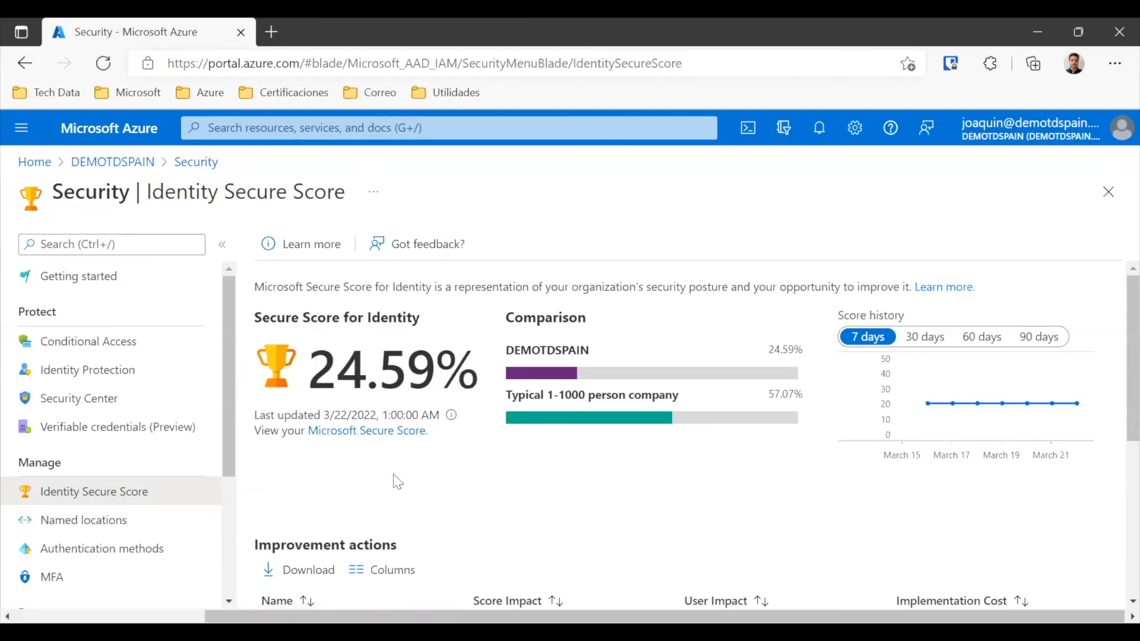
pyautogui.scroll(-5, 407, 469)
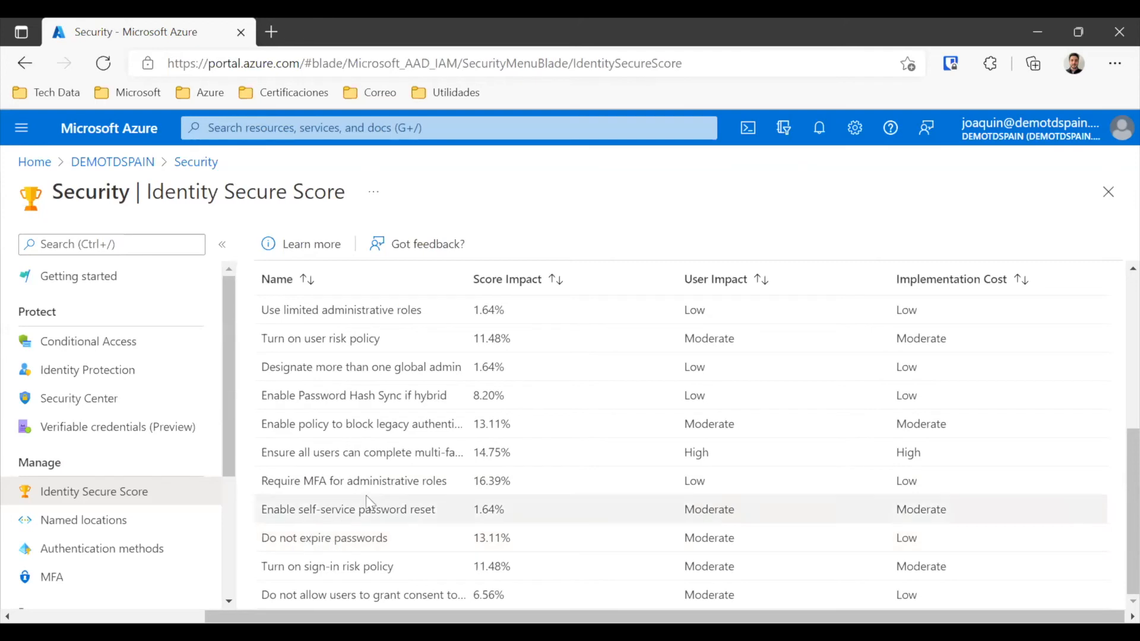
pyautogui.scroll(1, 354, 395)
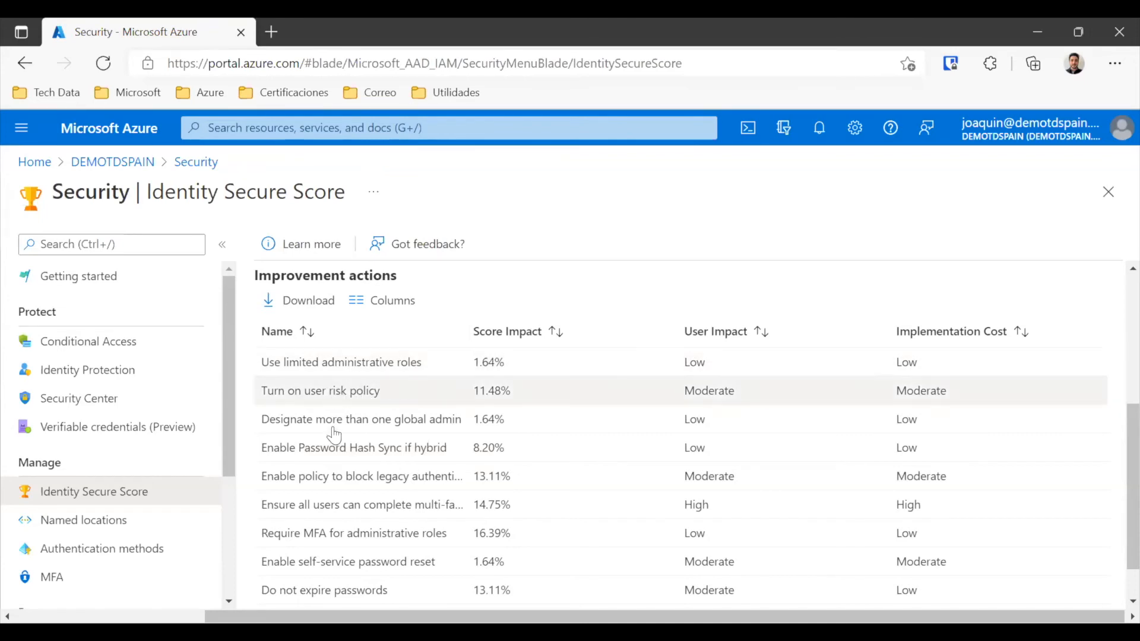
pyautogui.scroll(5, 338, 433)
pyautogui.scroll(-4, 347, 460)
pyautogui.scroll(-2, 538, 442)
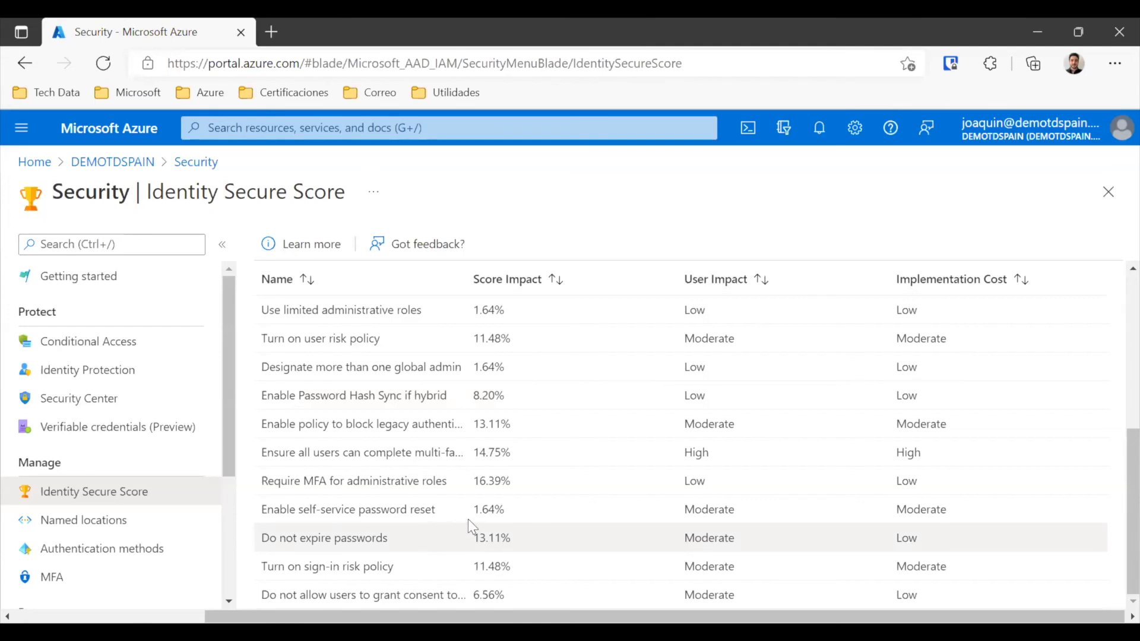
pyautogui.click(35, 164)
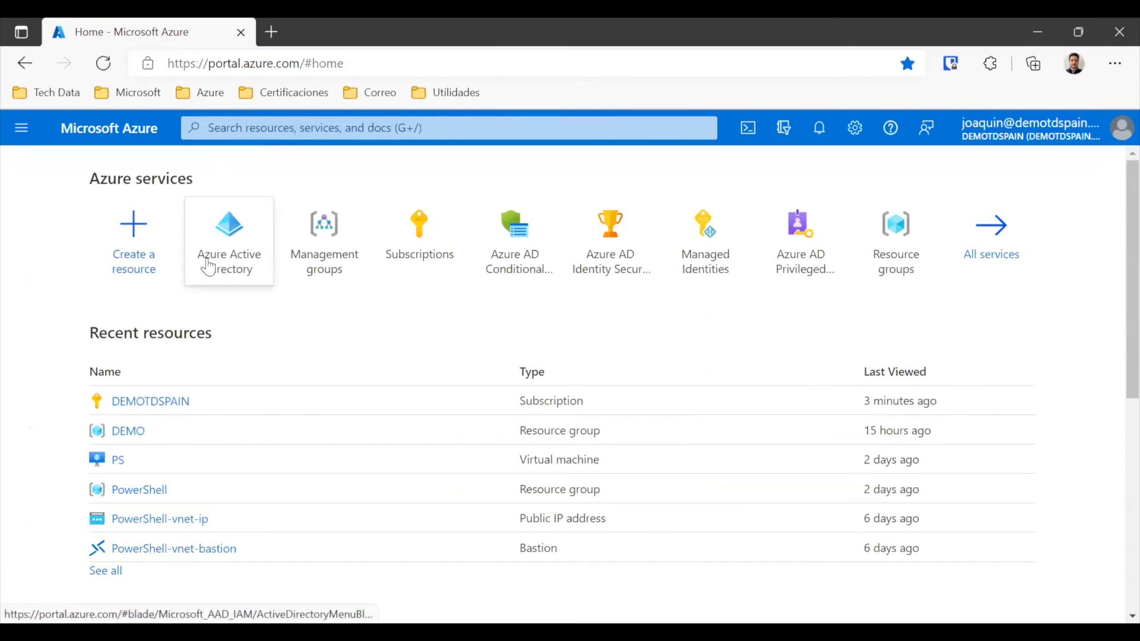
# Open the per-user MFA page from the Azure Active Directory user list, continuing with the account already signed in.
pyautogui.moveTo(235, 226)
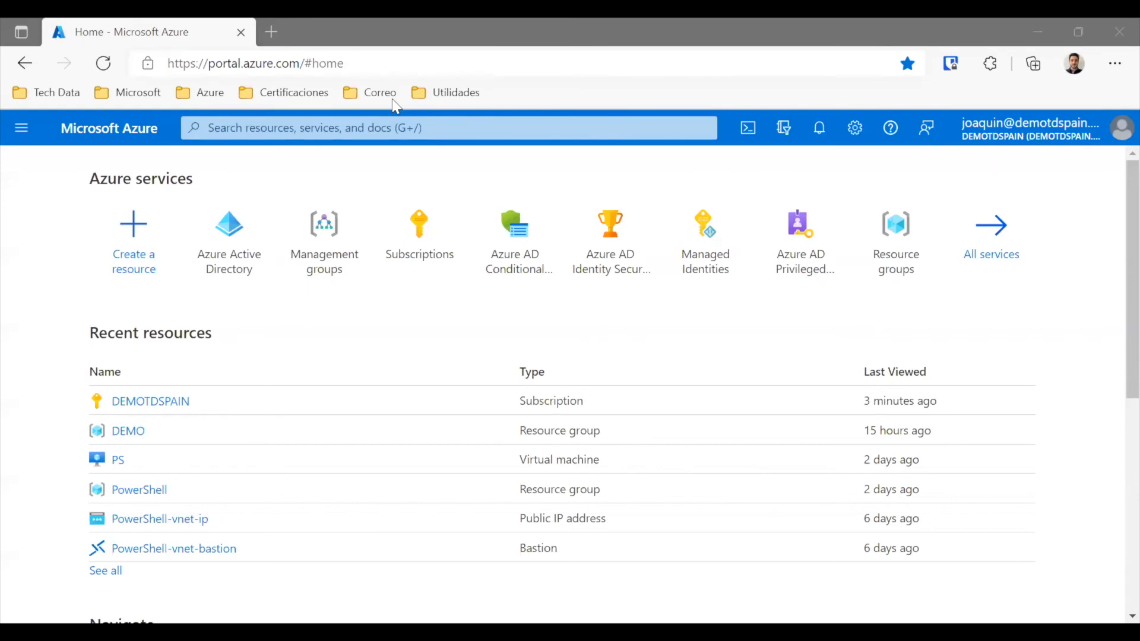
pyautogui.click(235, 273)
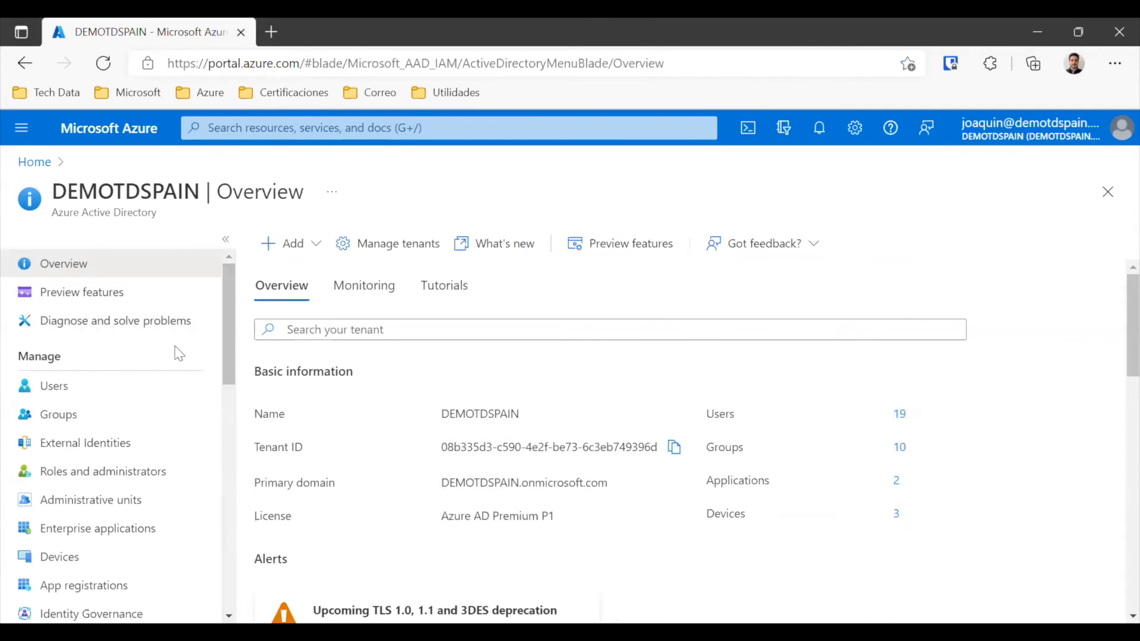
pyautogui.click(60, 393)
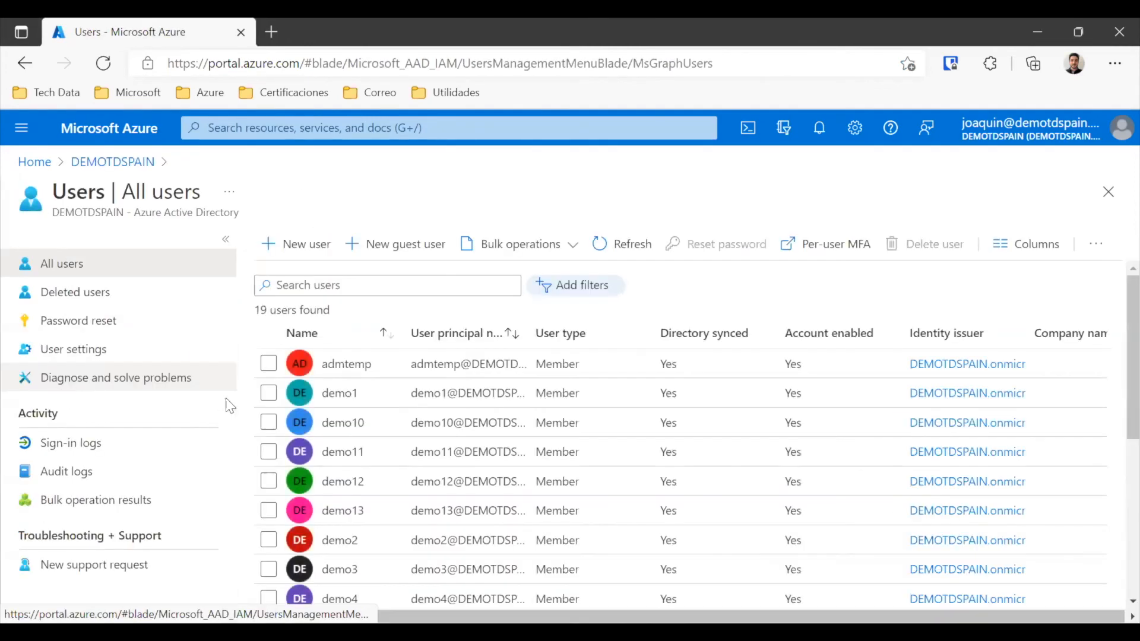
pyautogui.click(837, 249)
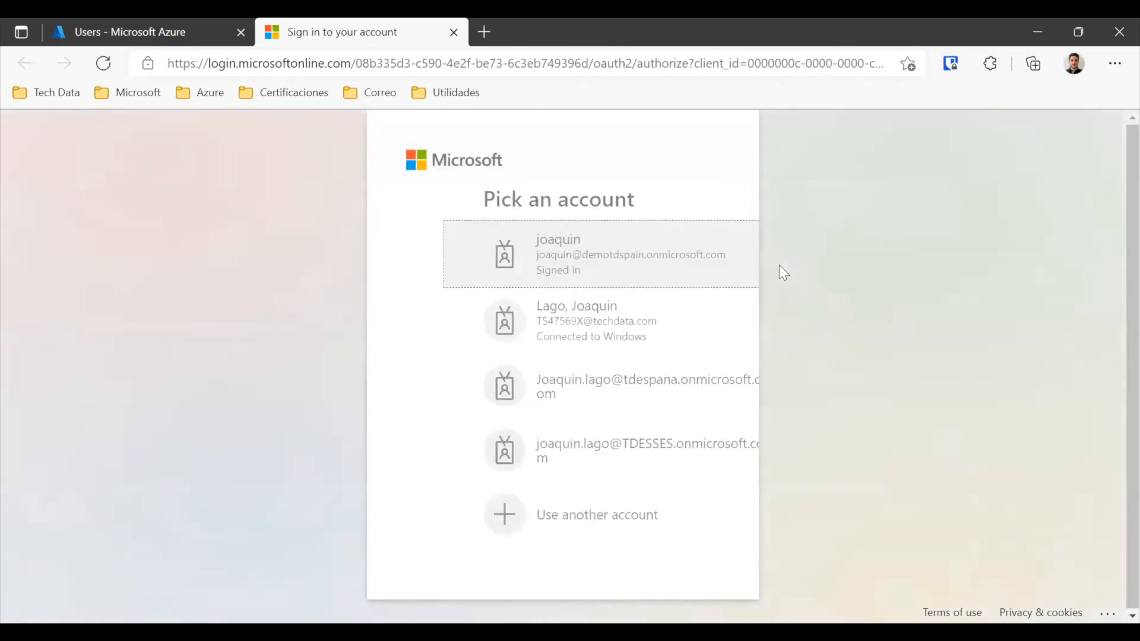
pyautogui.click(469, 254)
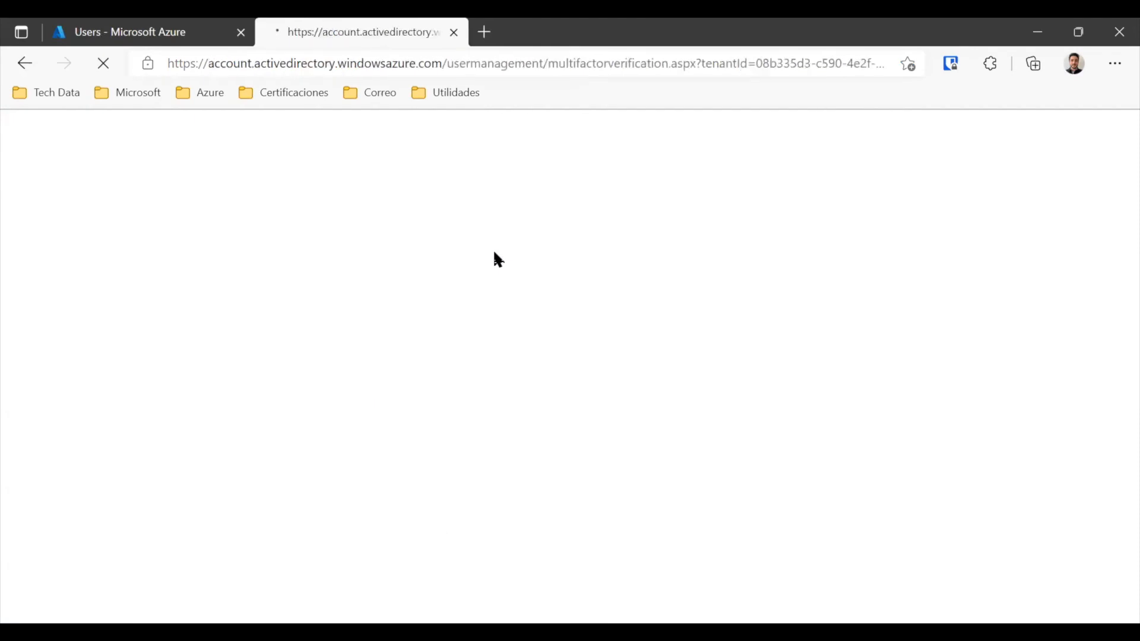
# Enable multi-factor authentication for the signed-in account and check its status in the user list.
pyautogui.scroll(-4, 542, 345)
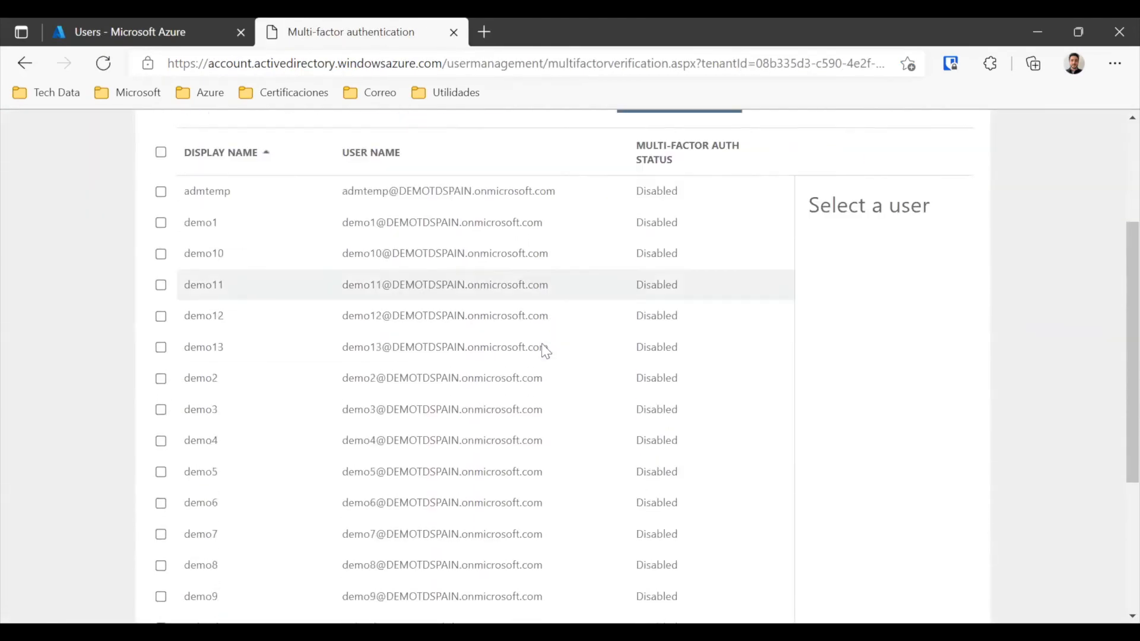
pyautogui.scroll(2, 541, 344)
pyautogui.scroll(2, 523, 368)
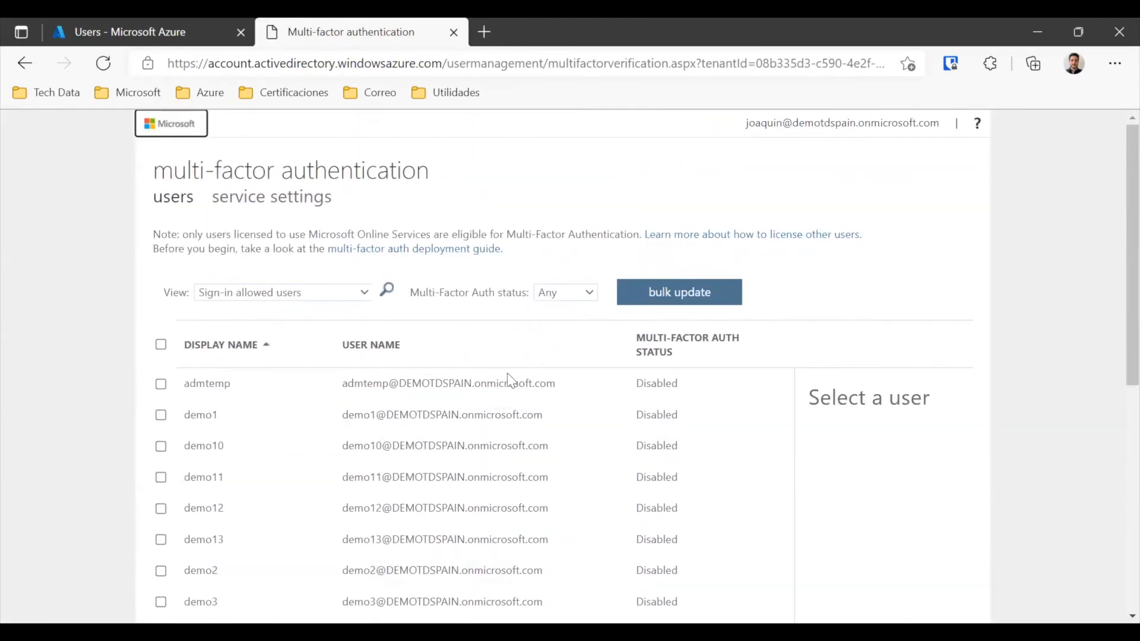
pyautogui.scroll(-6, 511, 410)
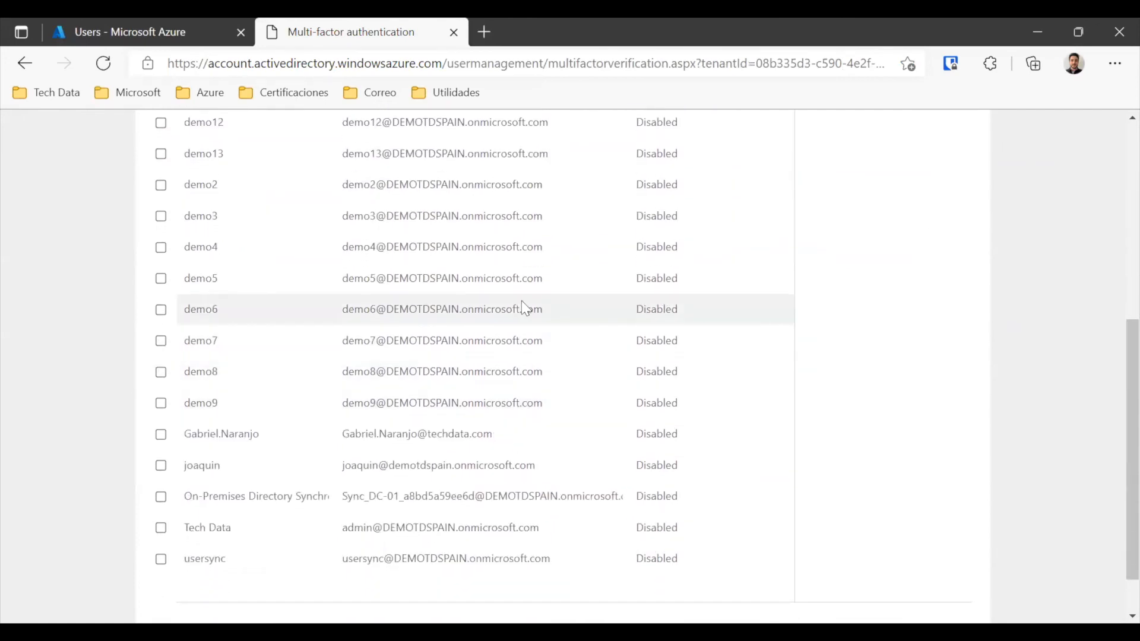
pyautogui.click(160, 469)
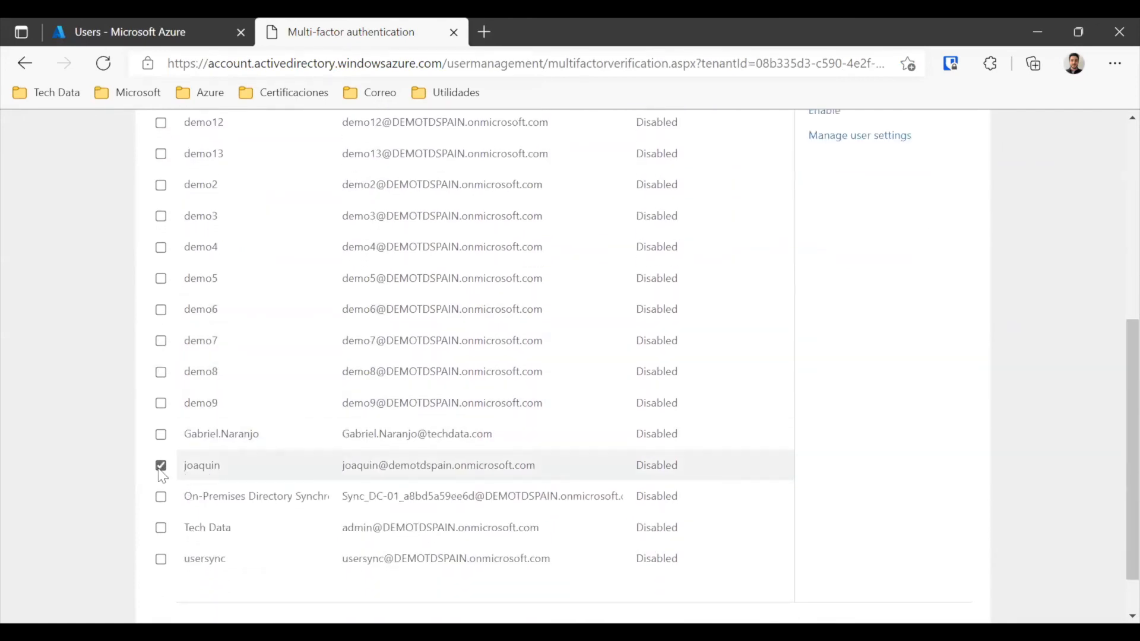
pyautogui.scroll(4, 358, 525)
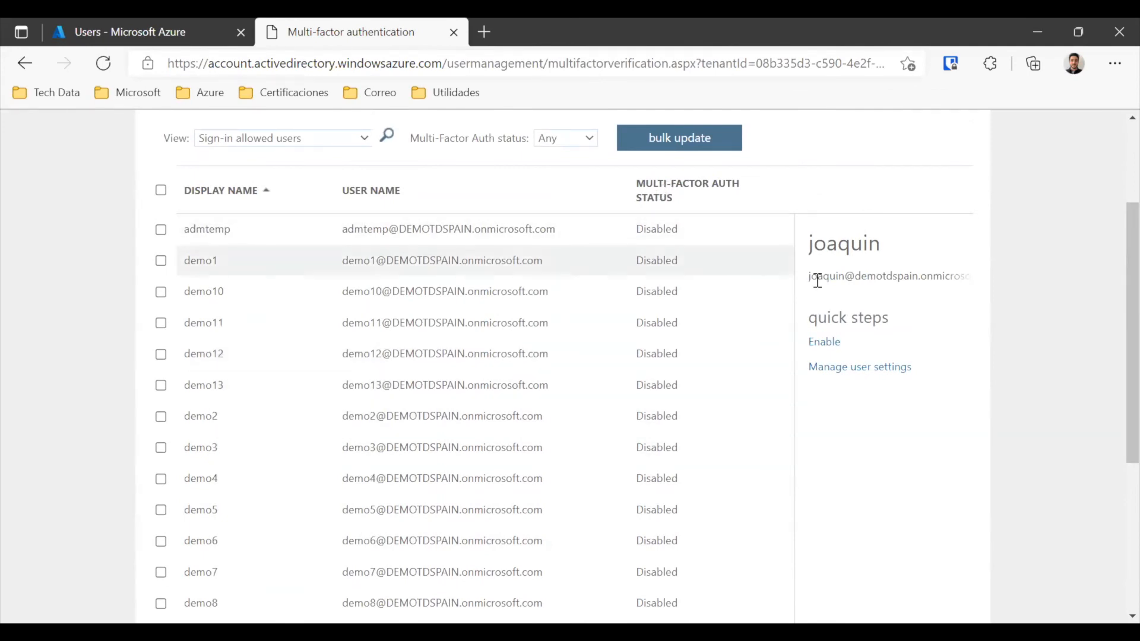
pyautogui.click(825, 343)
pyautogui.click(621, 461)
pyautogui.click(805, 439)
pyautogui.scroll(-2, 811, 458)
pyautogui.scroll(-4, 810, 458)
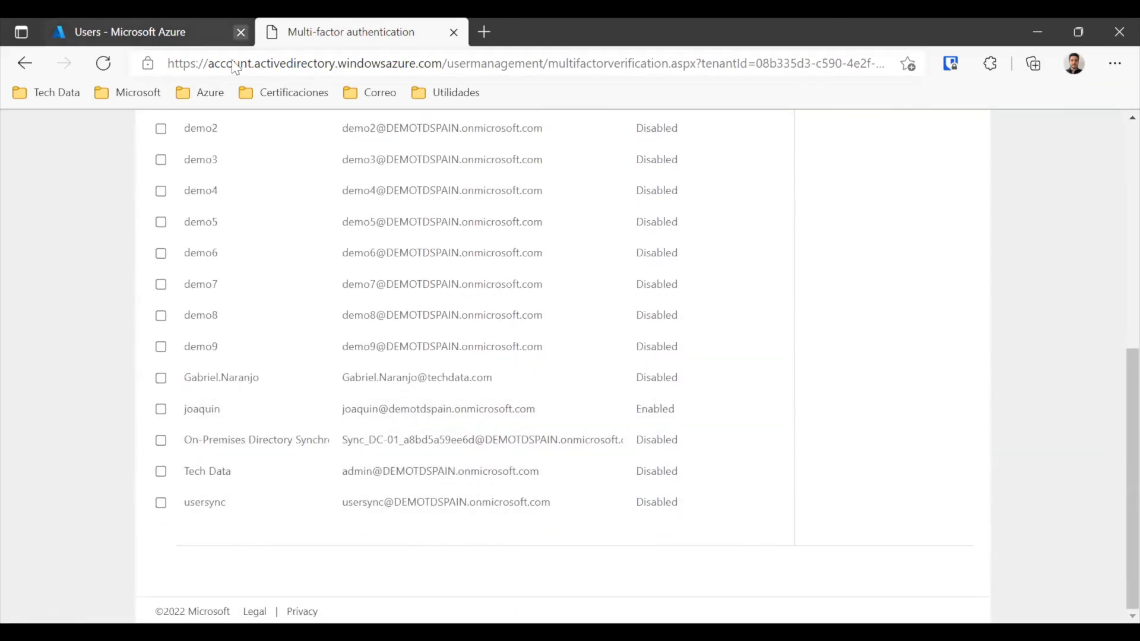
# Close the portal and multi-factor authentication pages, reopen Microsoft Azure from the bookmarks and sign in with the same account.
pyautogui.click(241, 32)
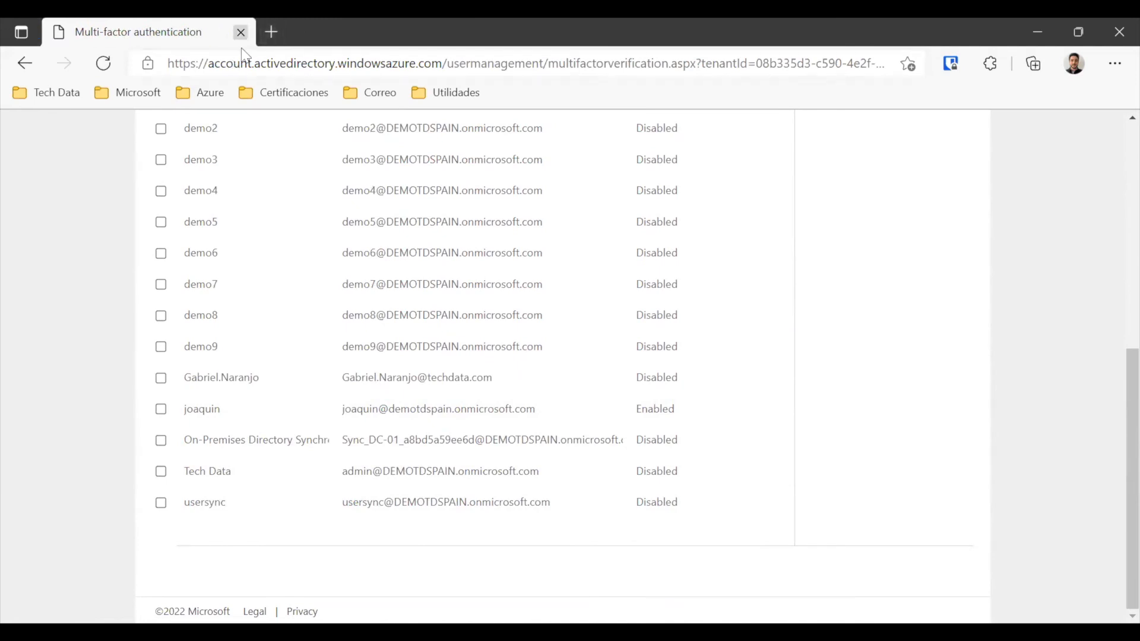
pyautogui.click(241, 32)
pyautogui.click(200, 92)
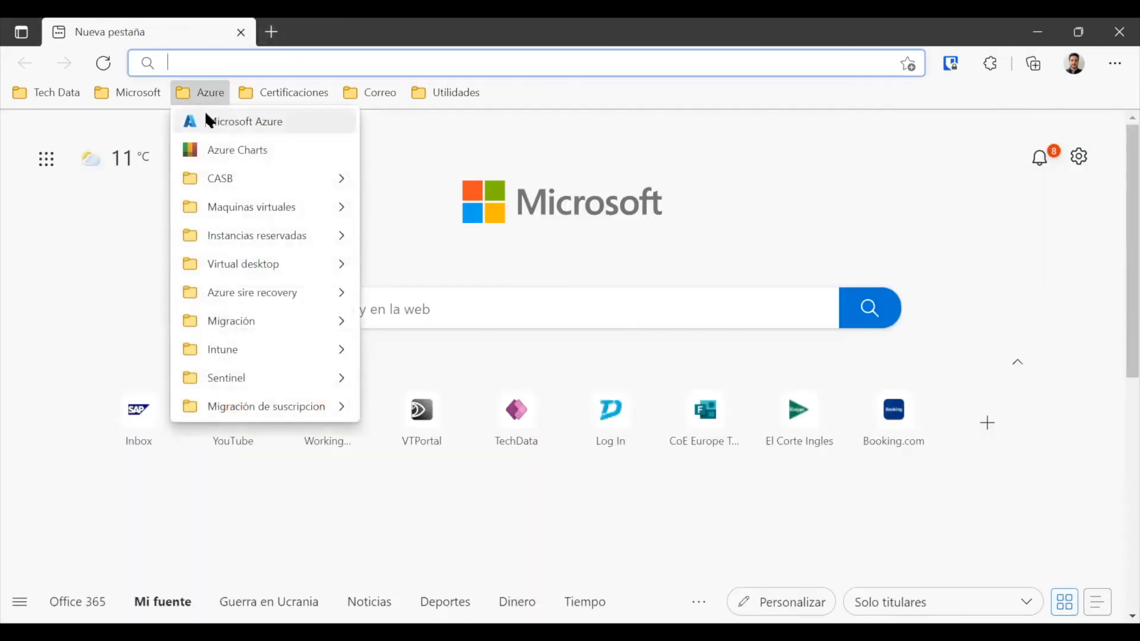
pyautogui.click(208, 117)
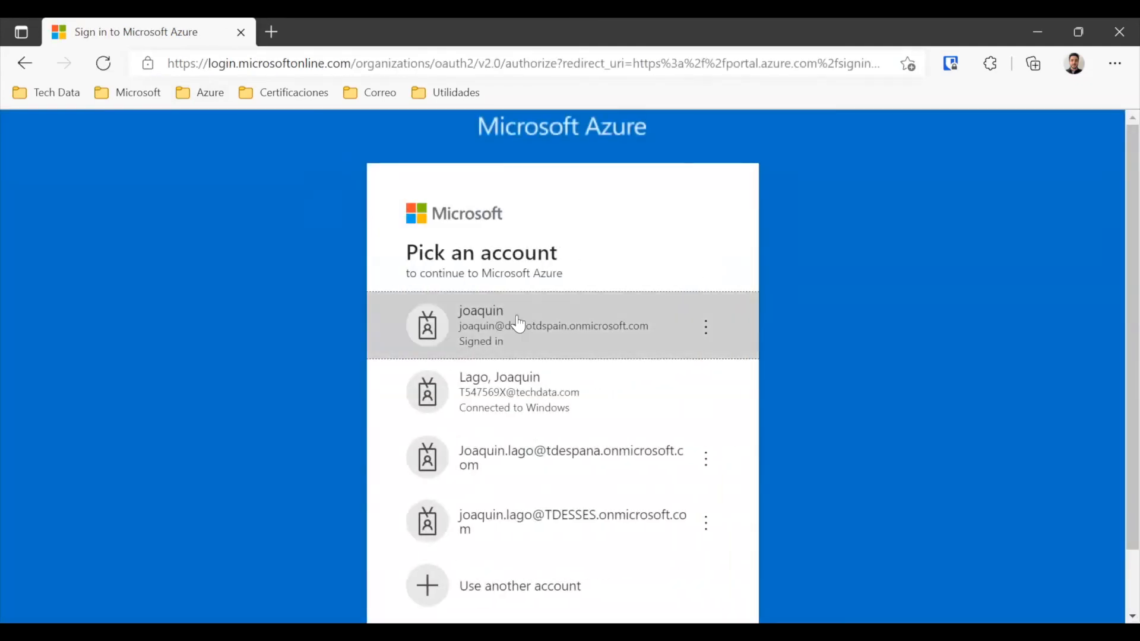
pyautogui.click(519, 324)
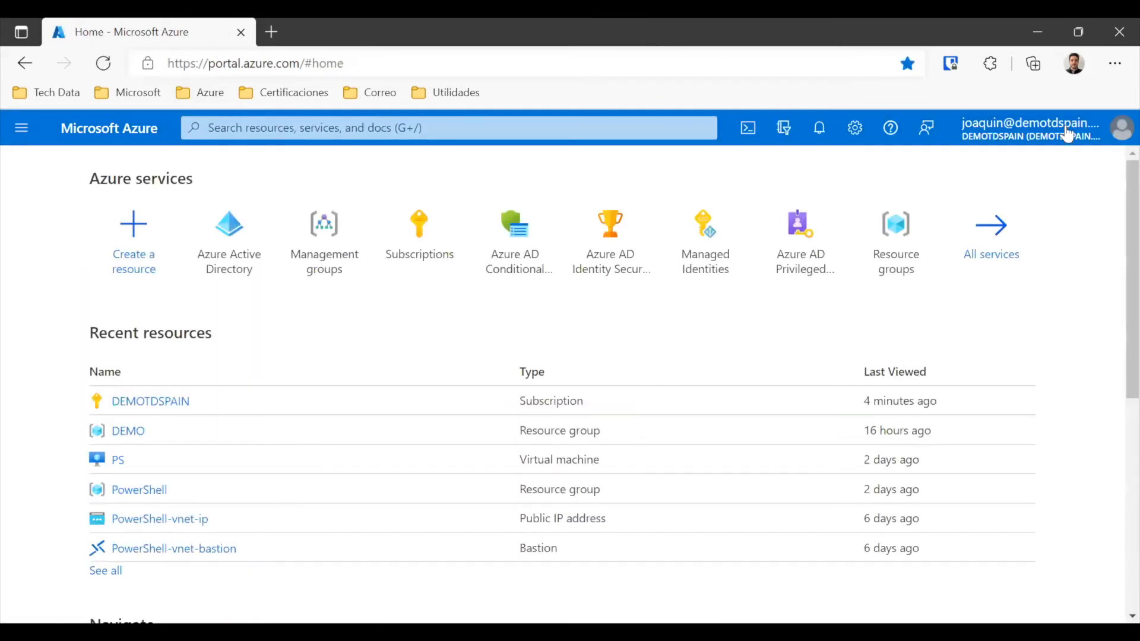
pyautogui.moveTo(1069, 134)
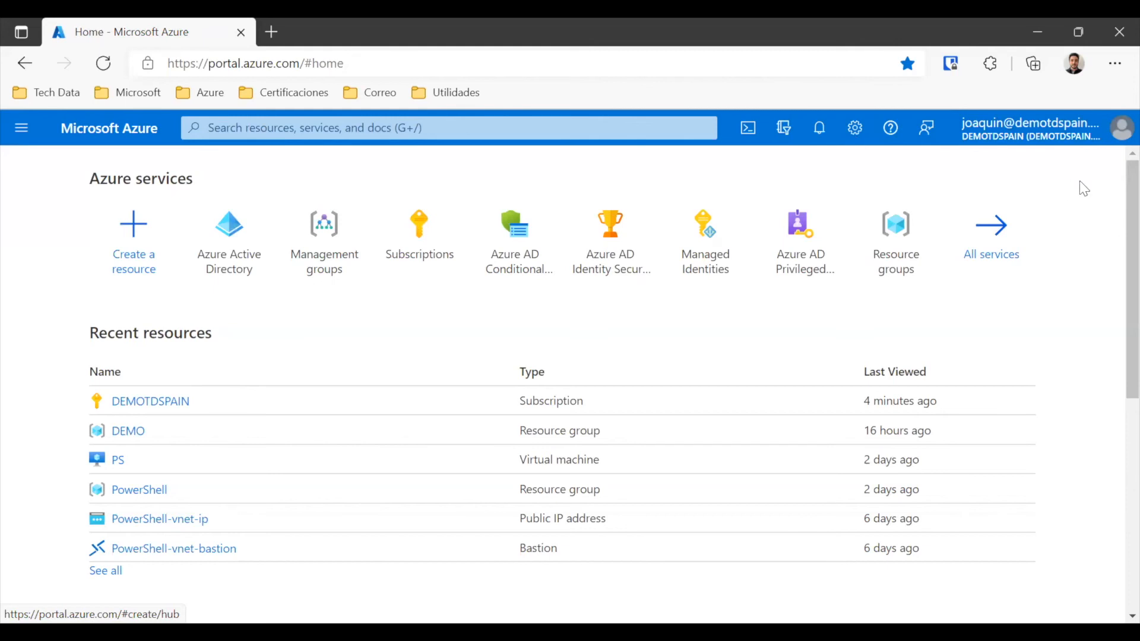
pyautogui.click(481, 126)
pyautogui.click(817, 157)
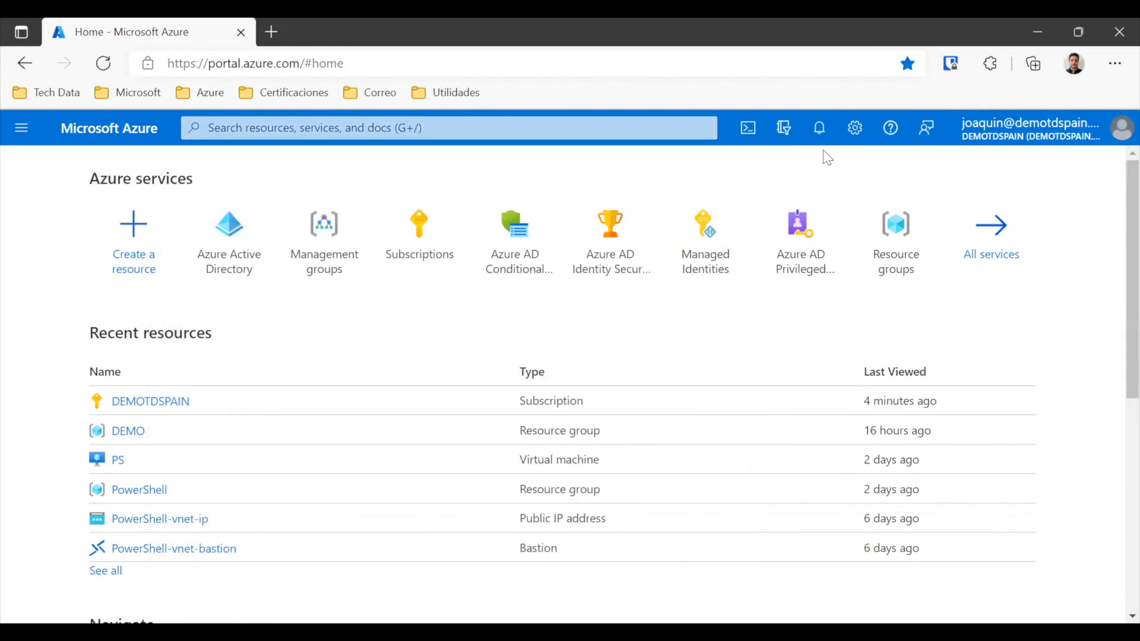
# View the Azure AD Conditional Access policies and overview, and return to the portal home.
pyautogui.click(514, 244)
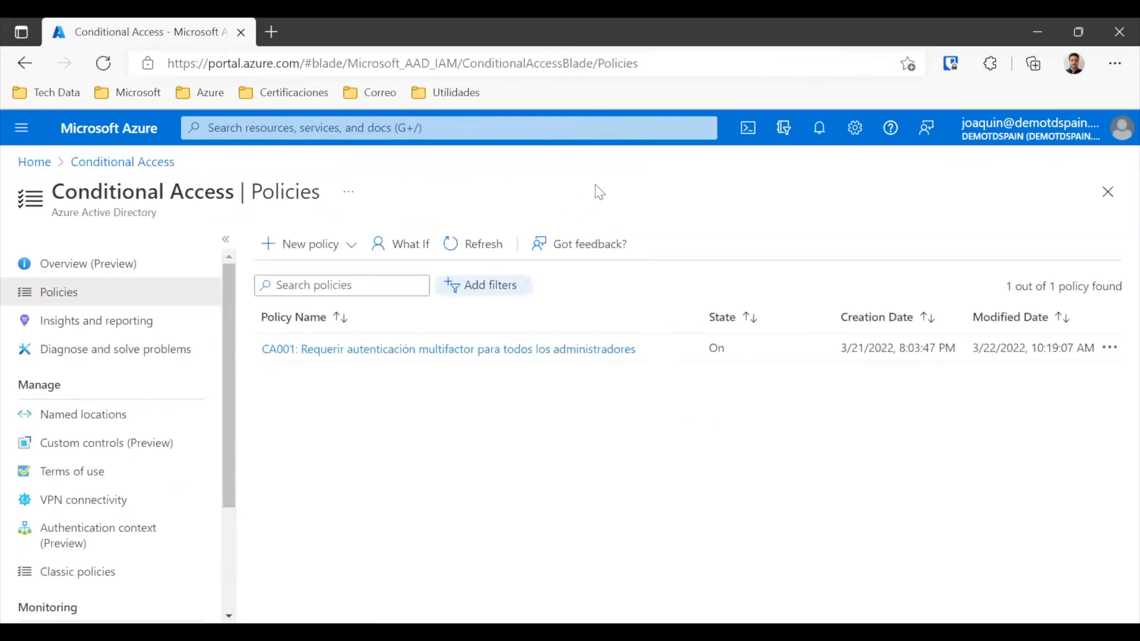
pyautogui.click(74, 163)
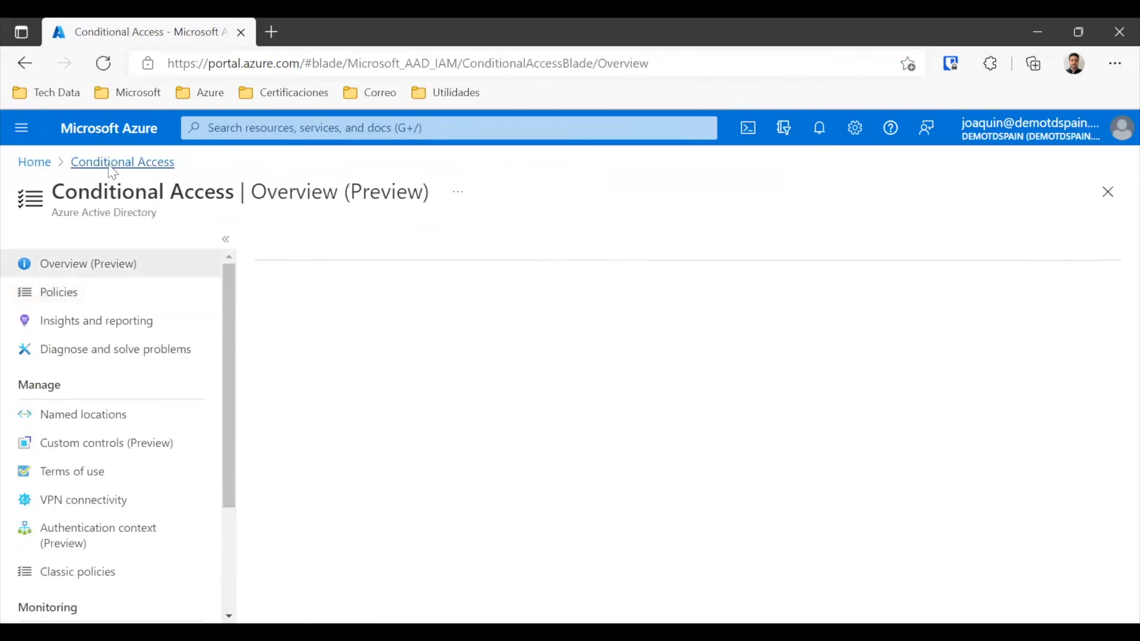
pyautogui.click(30, 162)
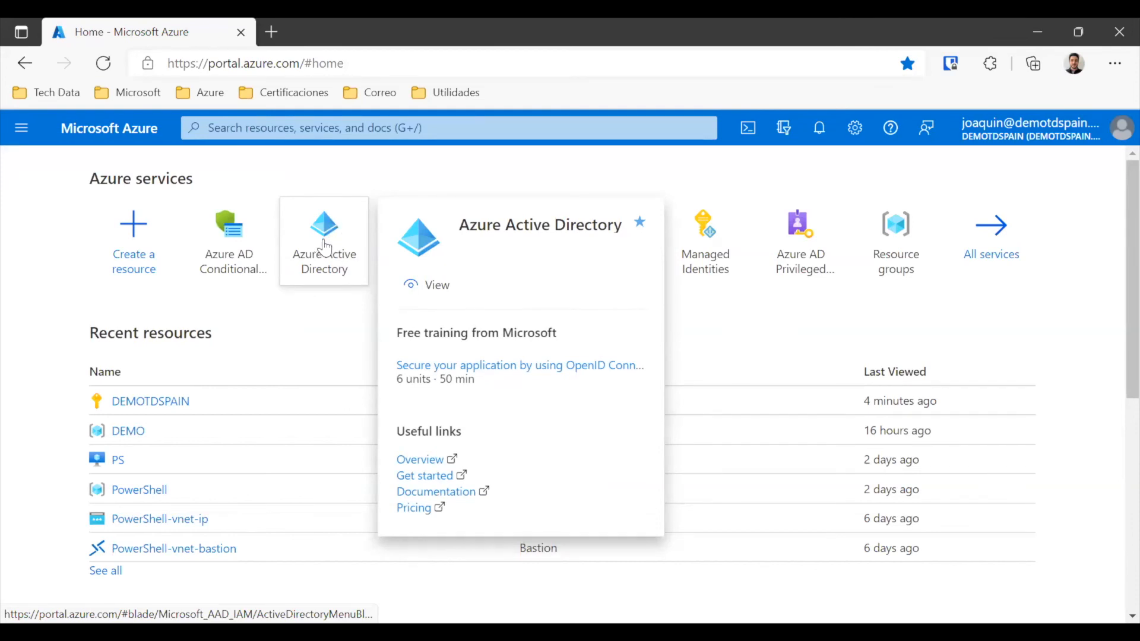
# Delete the Conditional Access policy "CA001: Requerir autenticación multifactor para todos los administradores".
pyautogui.click(245, 235)
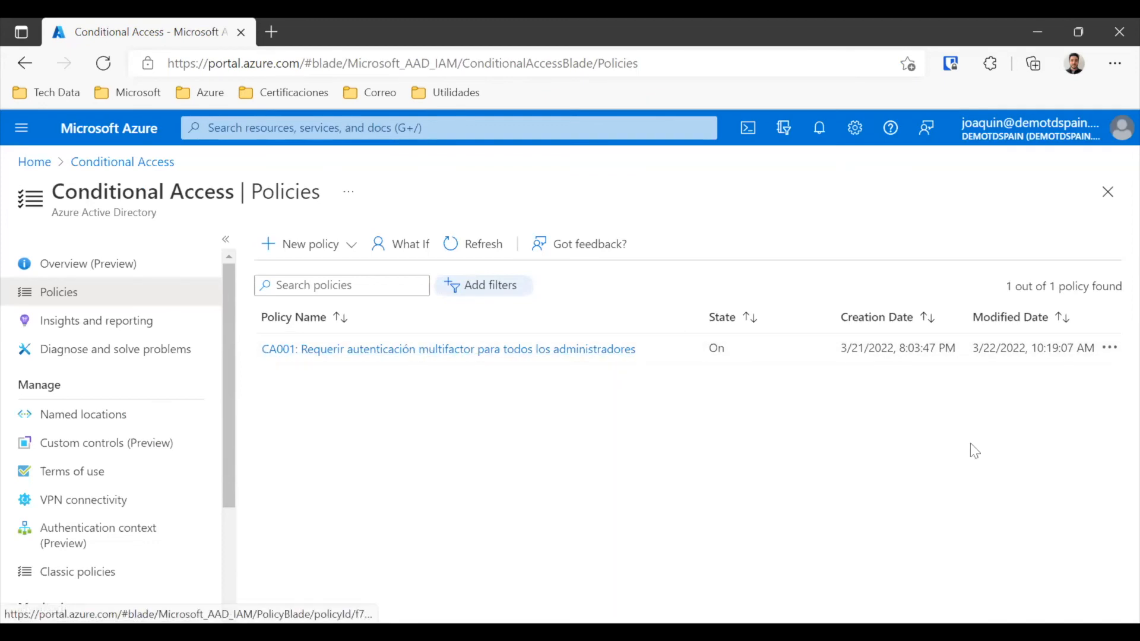
pyautogui.click(1110, 348)
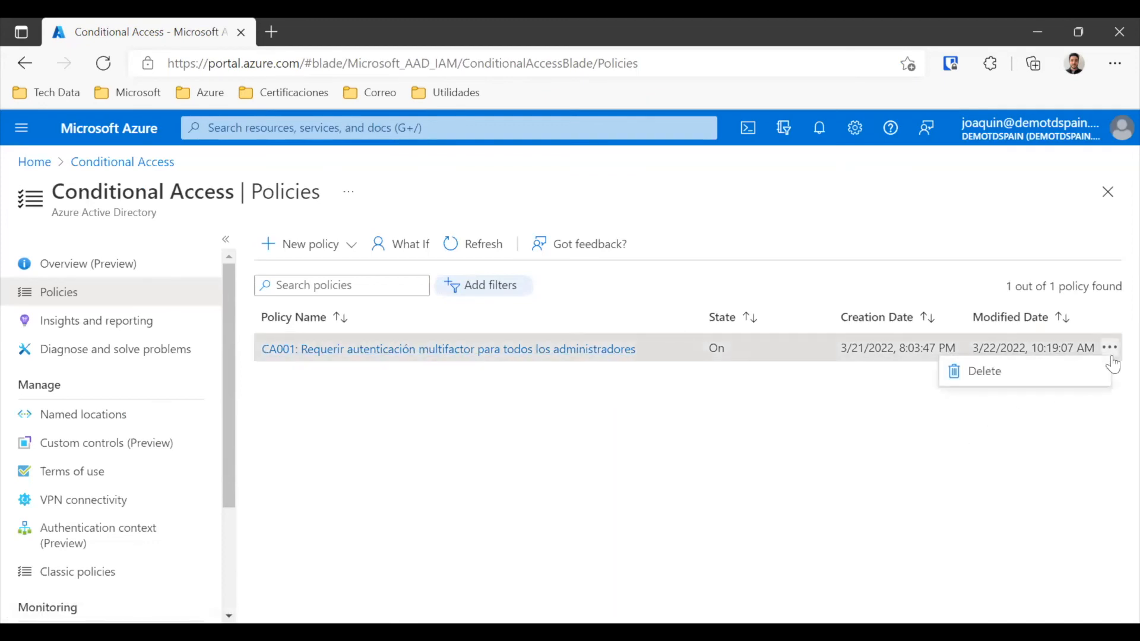
pyautogui.click(1028, 380)
pyautogui.click(291, 321)
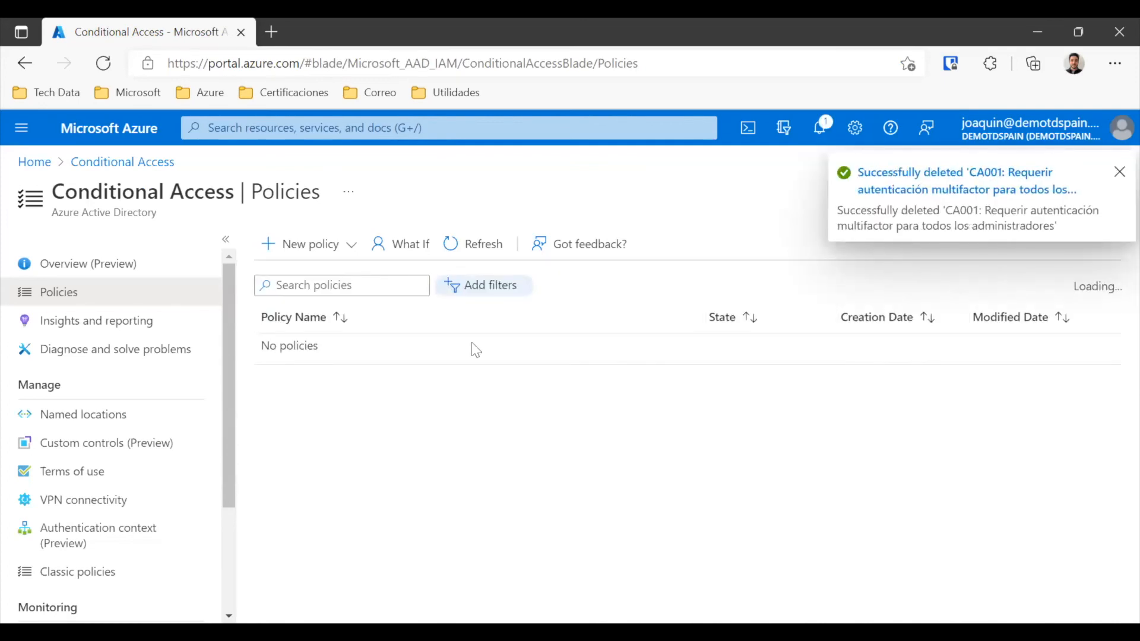
# Open policy creation from templates and examine the recommended Conditional Access templates in the Devices category.
pyautogui.click(300, 246)
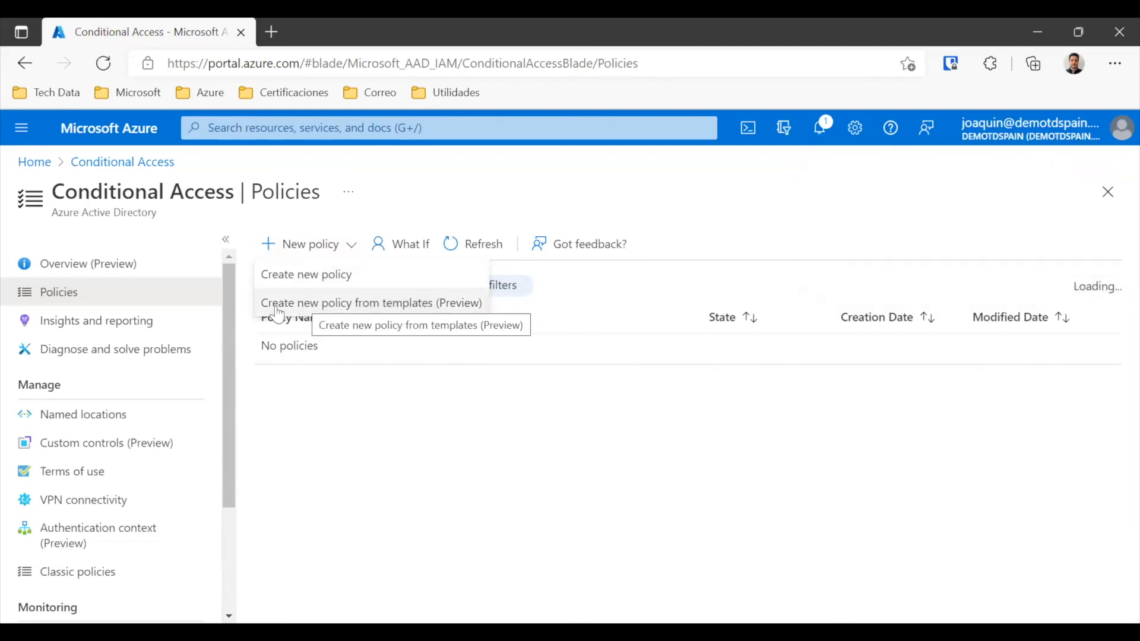
pyautogui.click(368, 308)
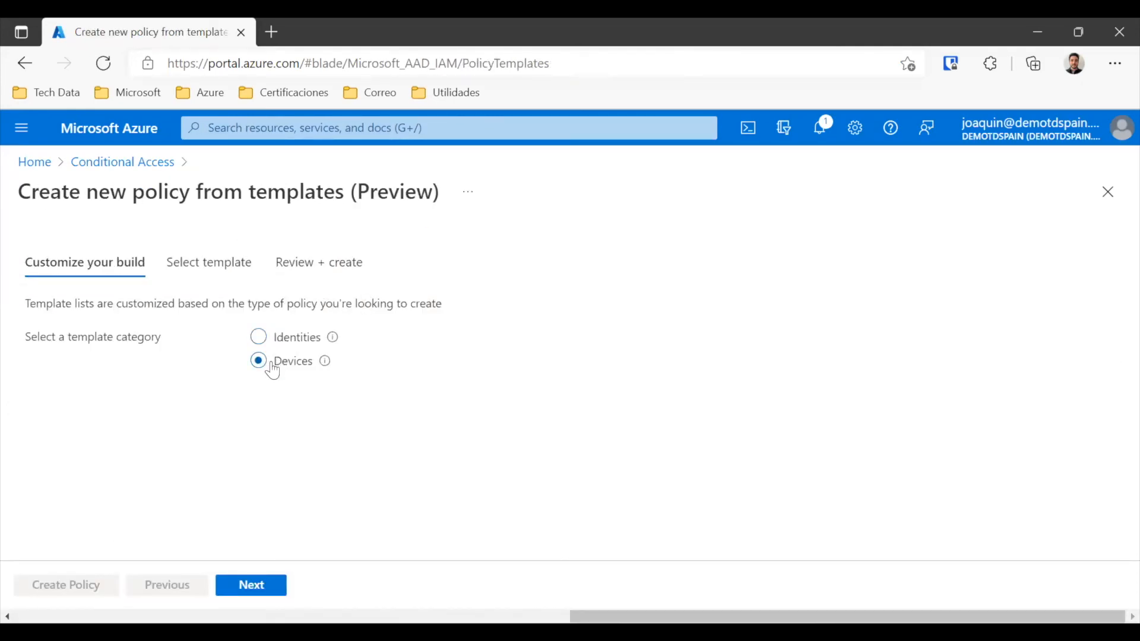
pyautogui.click(240, 590)
pyautogui.scroll(-1, 178, 432)
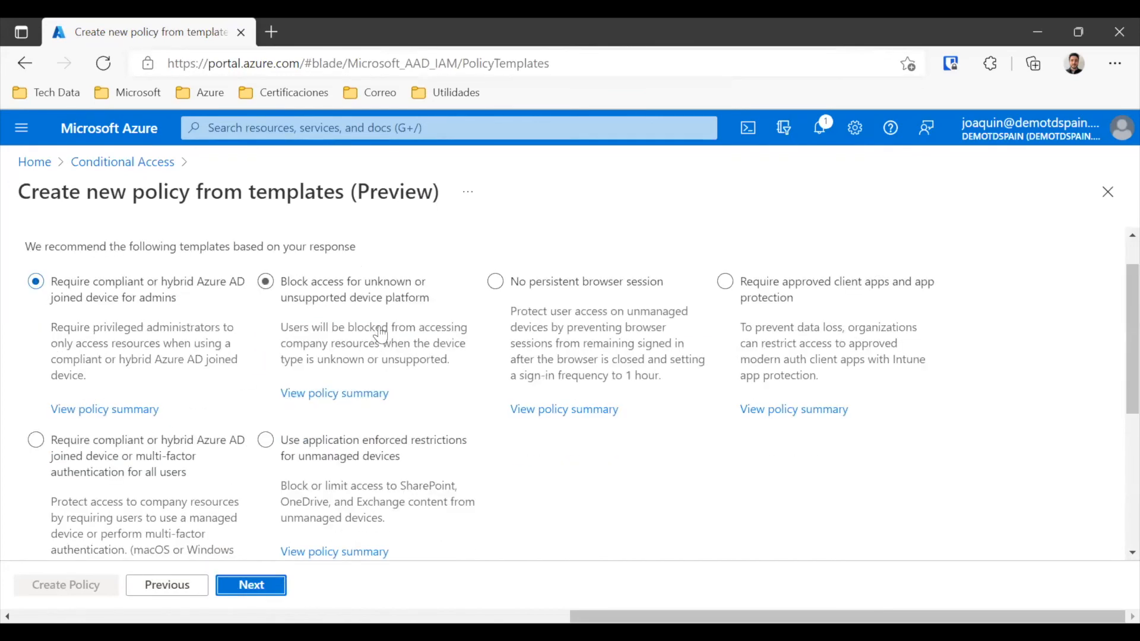
pyautogui.click(309, 301)
pyautogui.click(567, 357)
pyautogui.scroll(-2, 560, 339)
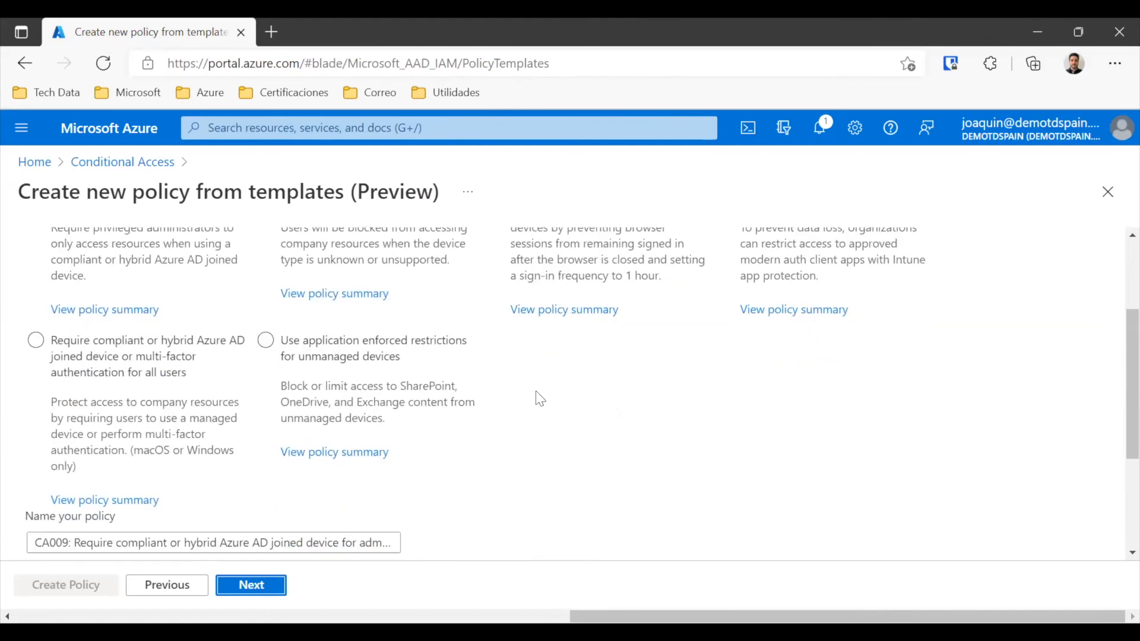
pyautogui.scroll(2, 542, 384)
pyautogui.click(808, 339)
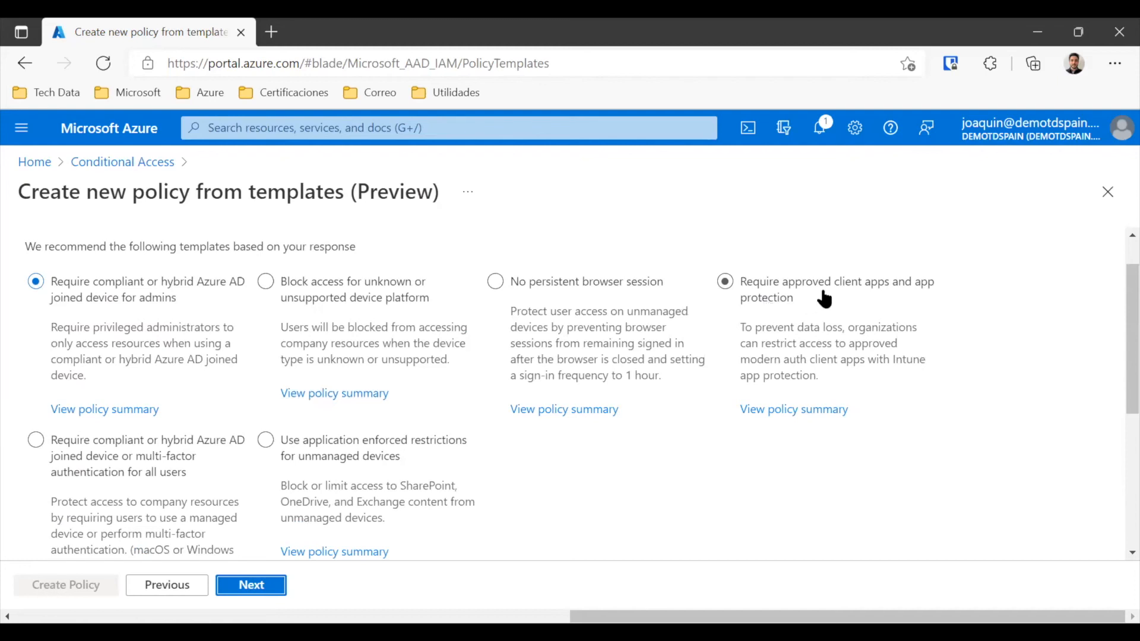
# Return to Conditional Access, restart policy creation from templates and list the templates of the Identities category.
pyautogui.click(125, 164)
pyautogui.click(308, 244)
pyautogui.click(300, 300)
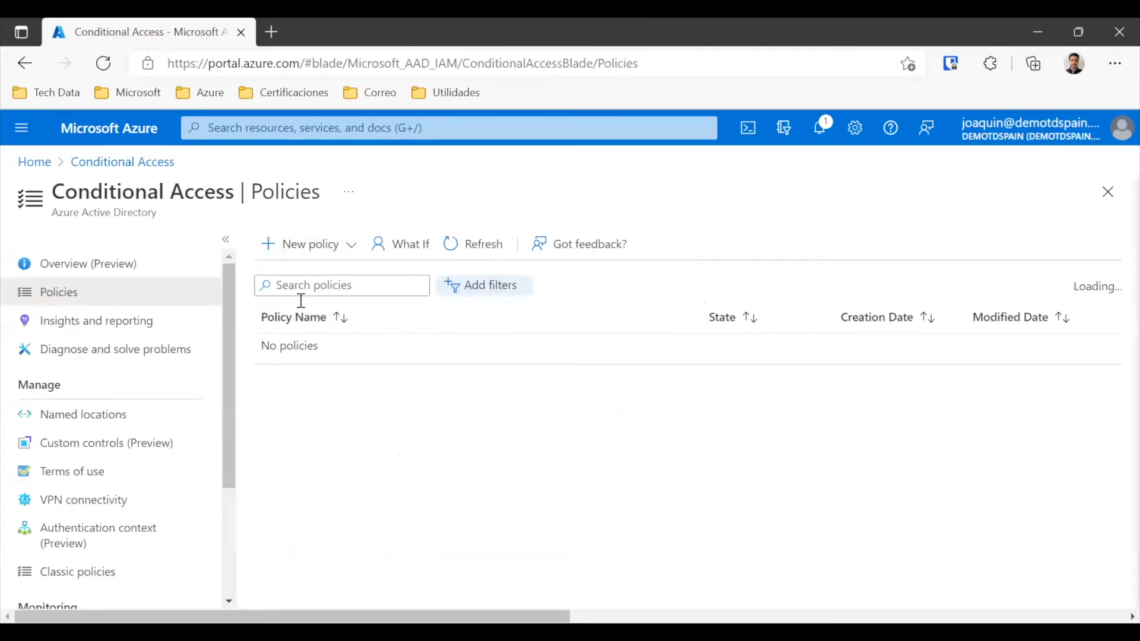
pyautogui.click(252, 586)
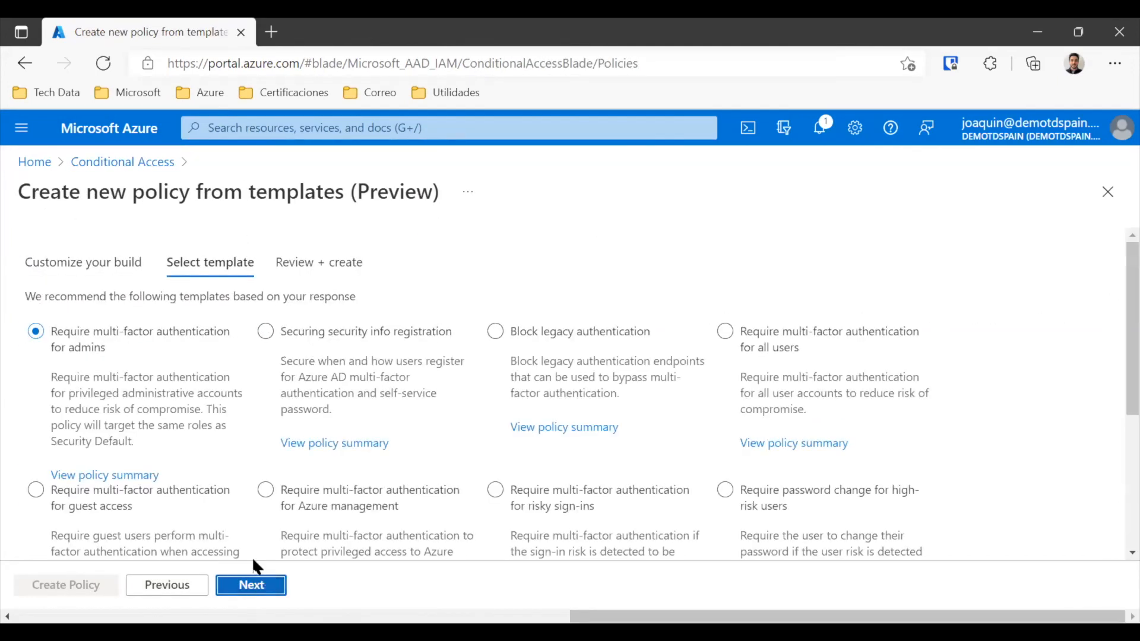
pyautogui.scroll(-2, 256, 440)
pyautogui.scroll(2, 253, 432)
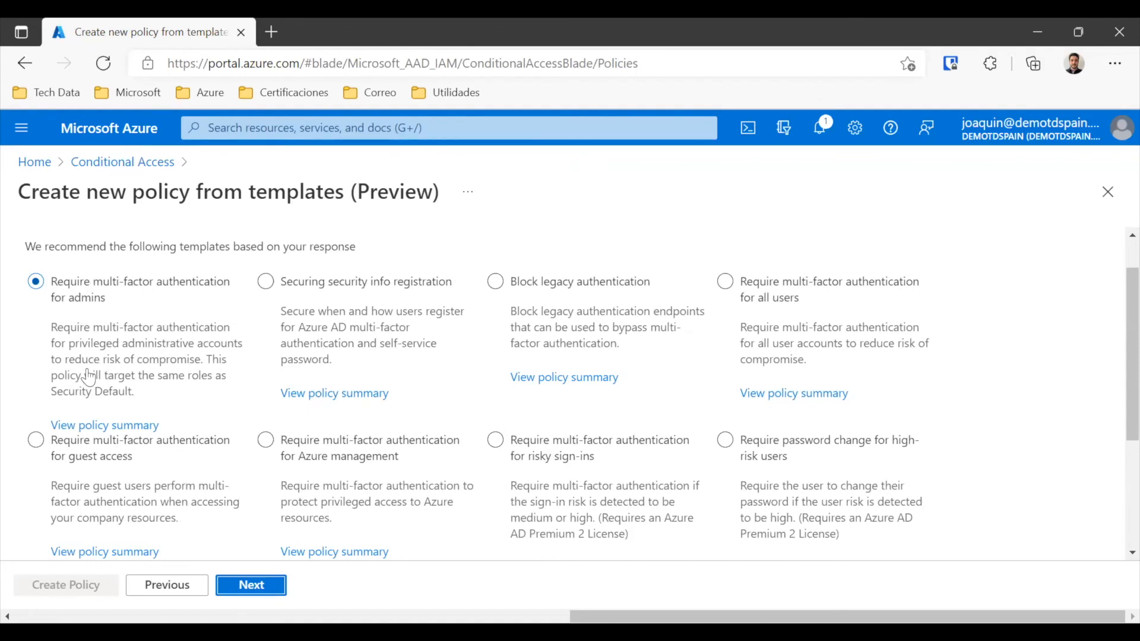
# Examine the Identities templates, from security info registration to password change for high-risk users, and return to the Conditional Access policies.
pyautogui.click(327, 285)
pyautogui.click(588, 284)
pyautogui.click(793, 355)
pyautogui.scroll(-1, 818, 321)
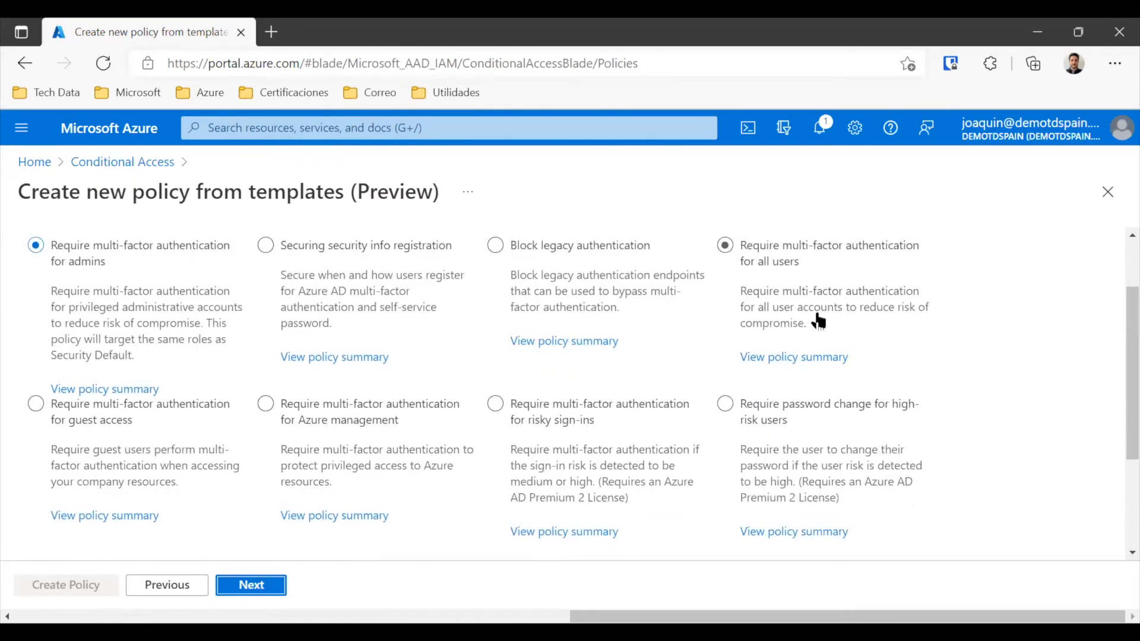
pyautogui.scroll(1, 818, 321)
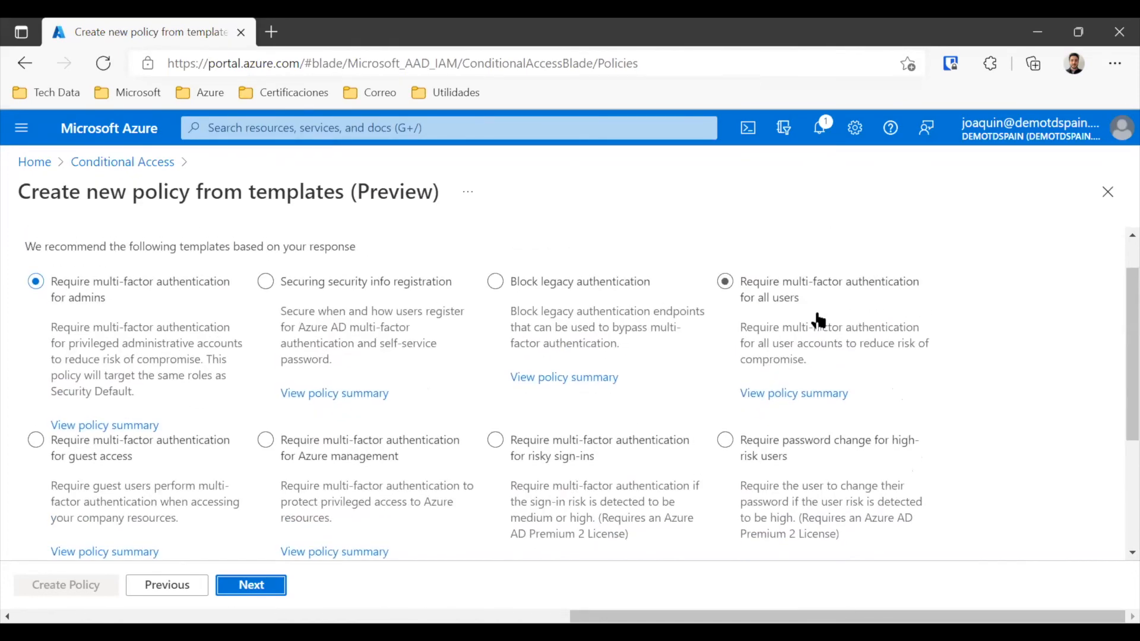
pyautogui.scroll(-1, 818, 321)
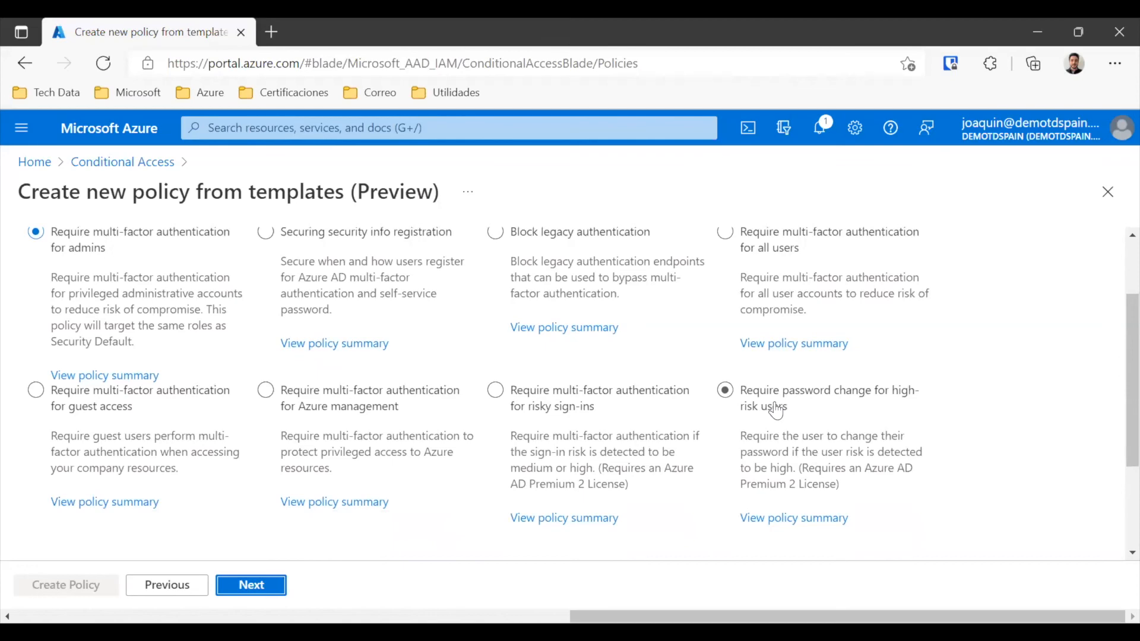
pyautogui.scroll(2, 503, 543)
pyautogui.scroll(-3, 235, 472)
pyautogui.click(101, 459)
pyautogui.scroll(3, 103, 465)
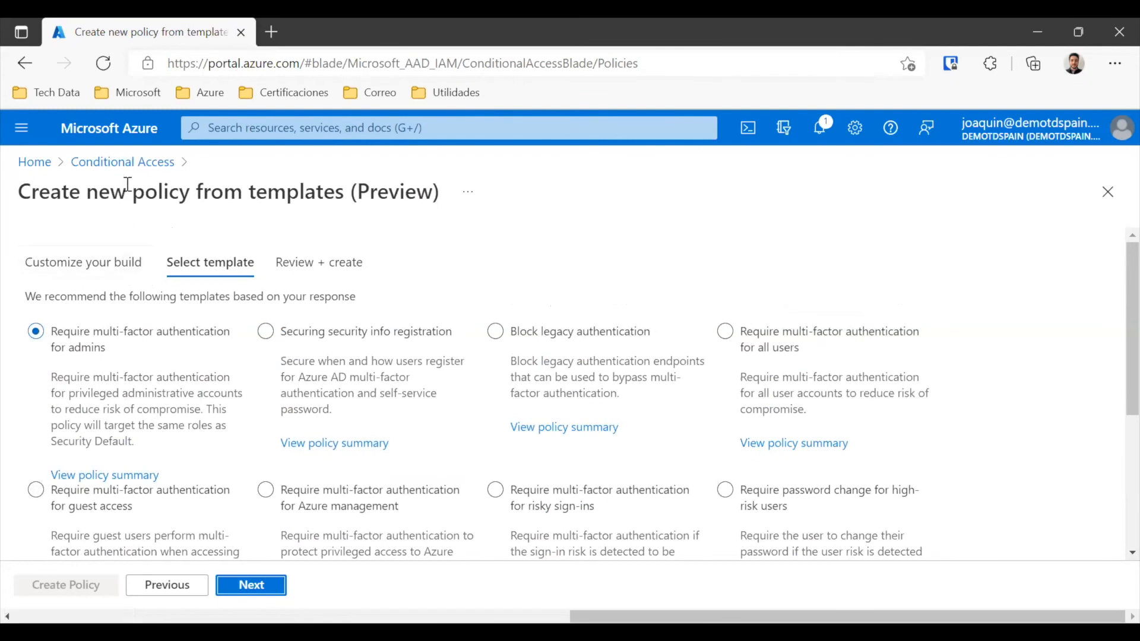
pyautogui.click(131, 165)
pyautogui.click(268, 245)
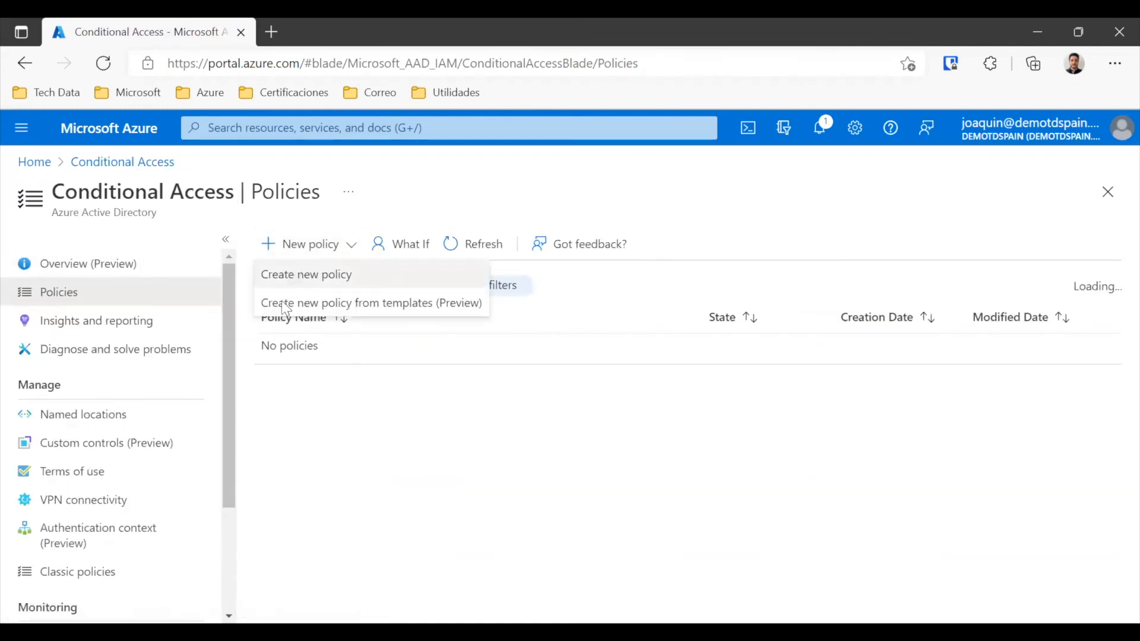
pyautogui.click(294, 274)
pyautogui.click(155, 357)
pyautogui.write('blo')
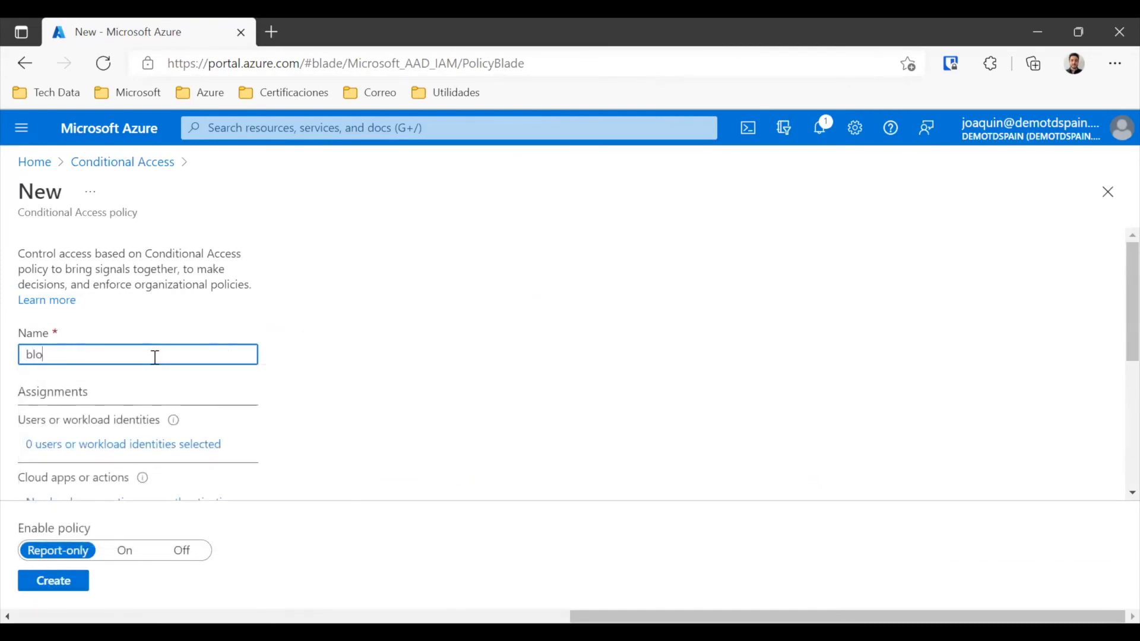
pyautogui.click(133, 168)
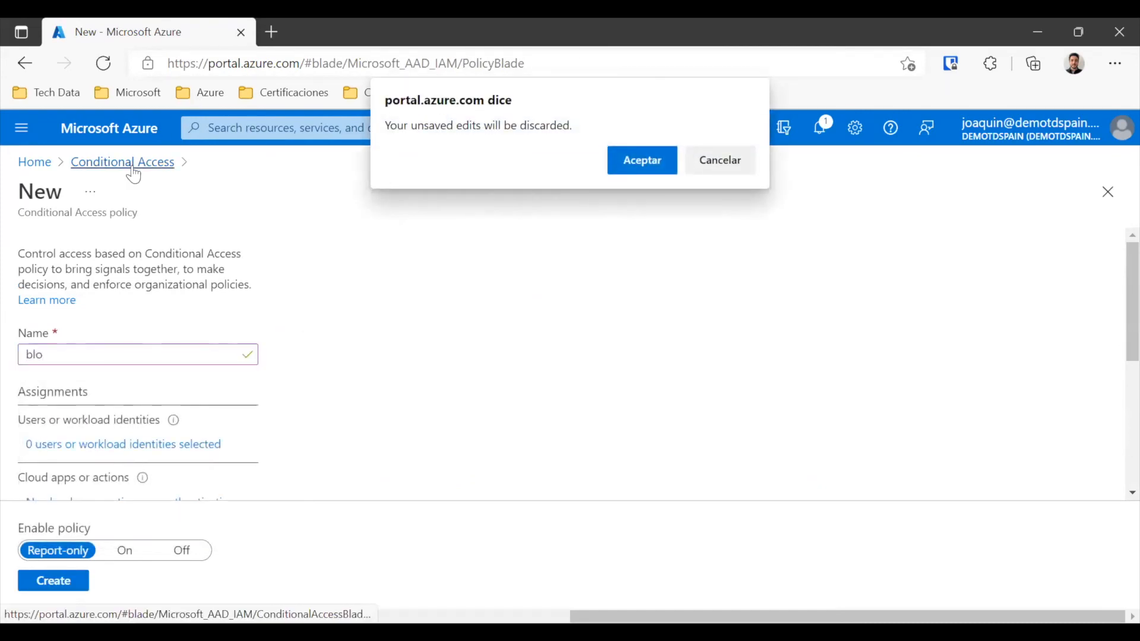
pyautogui.click(640, 159)
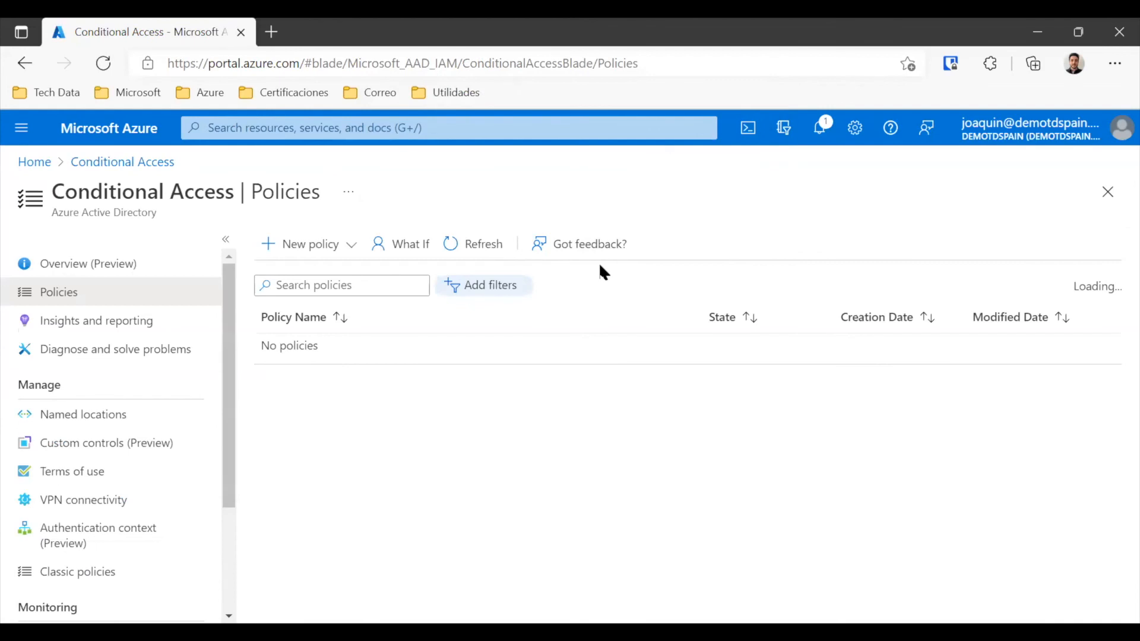
# Start a new countries location in the Conditional Access named locations and name it Portugal.
pyautogui.click(113, 419)
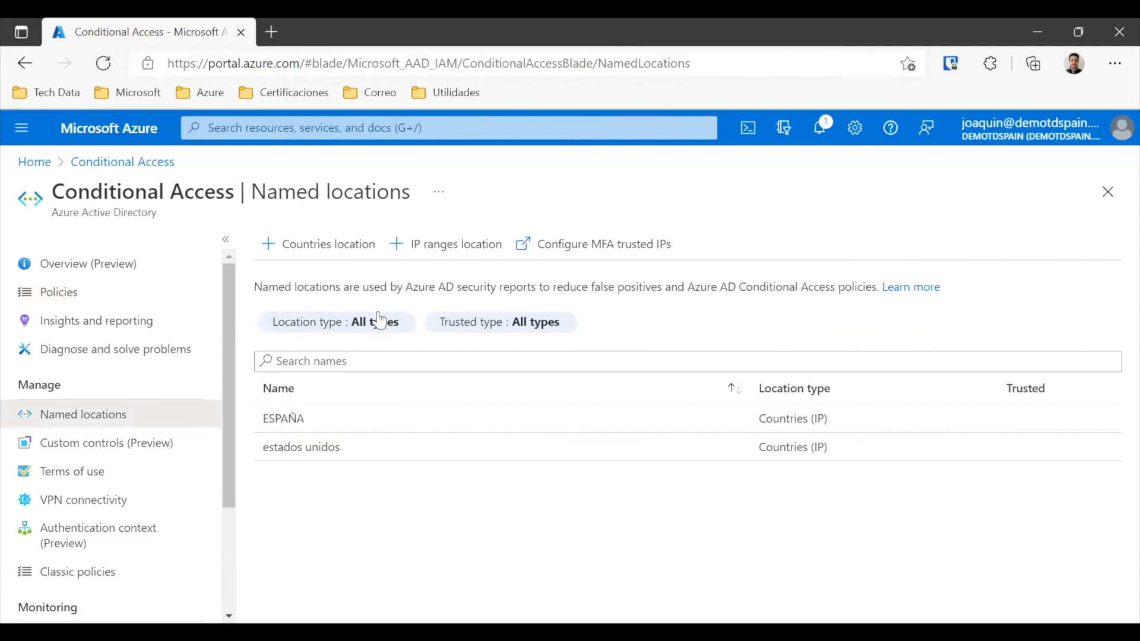
pyautogui.click(318, 261)
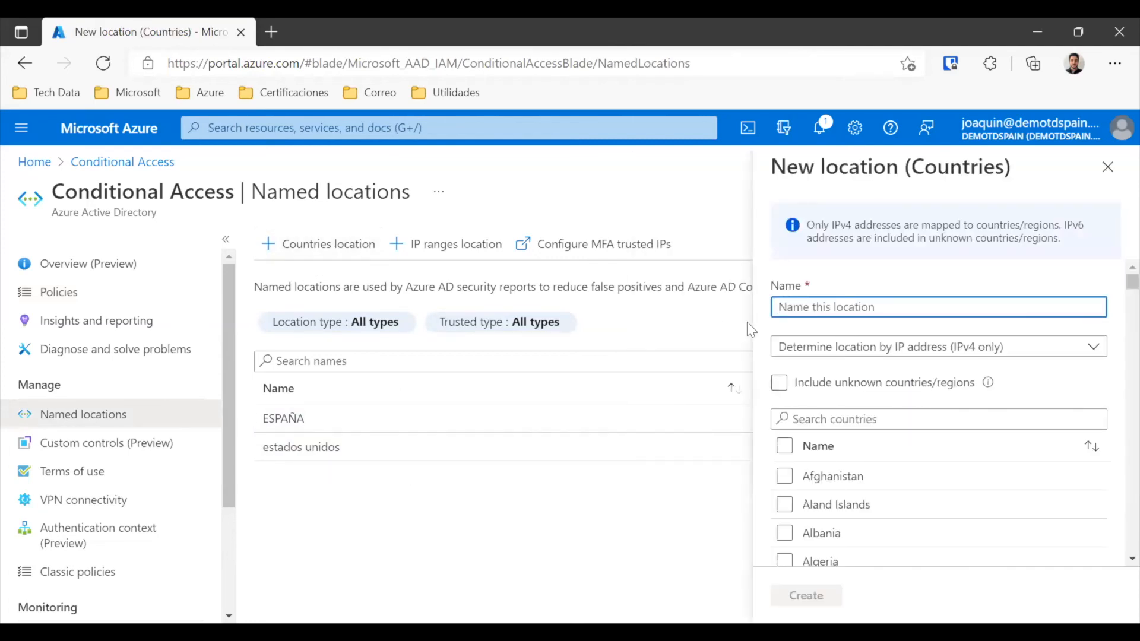
pyautogui.click(830, 306)
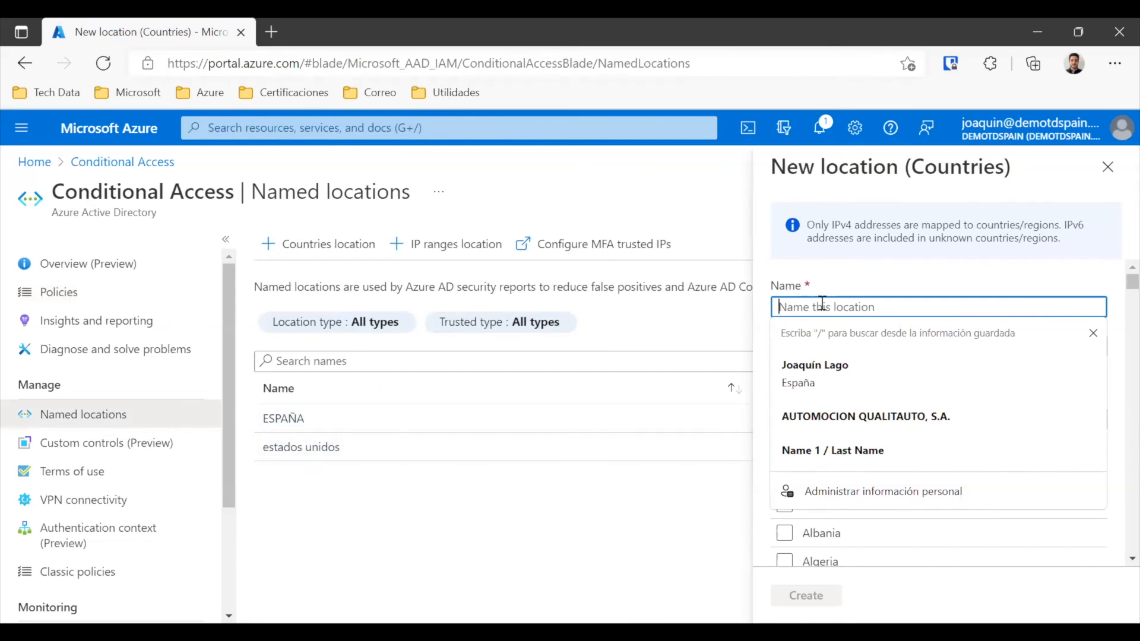
pyautogui.click(607, 527)
pyautogui.click(857, 306)
pyautogui.write('Portuga')
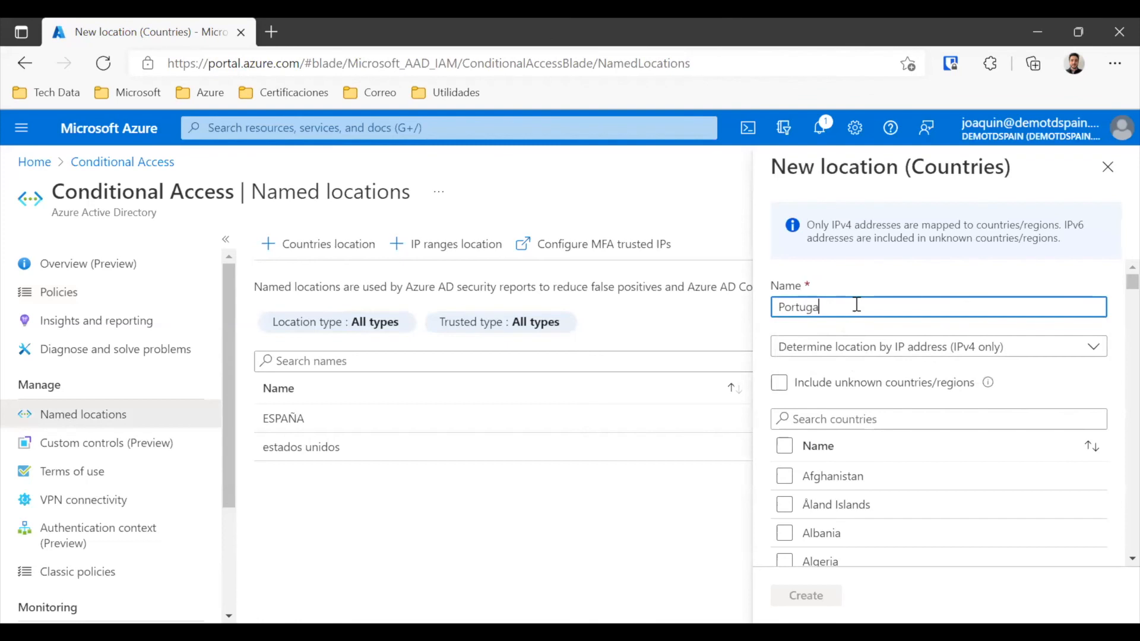
pyautogui.write('l')
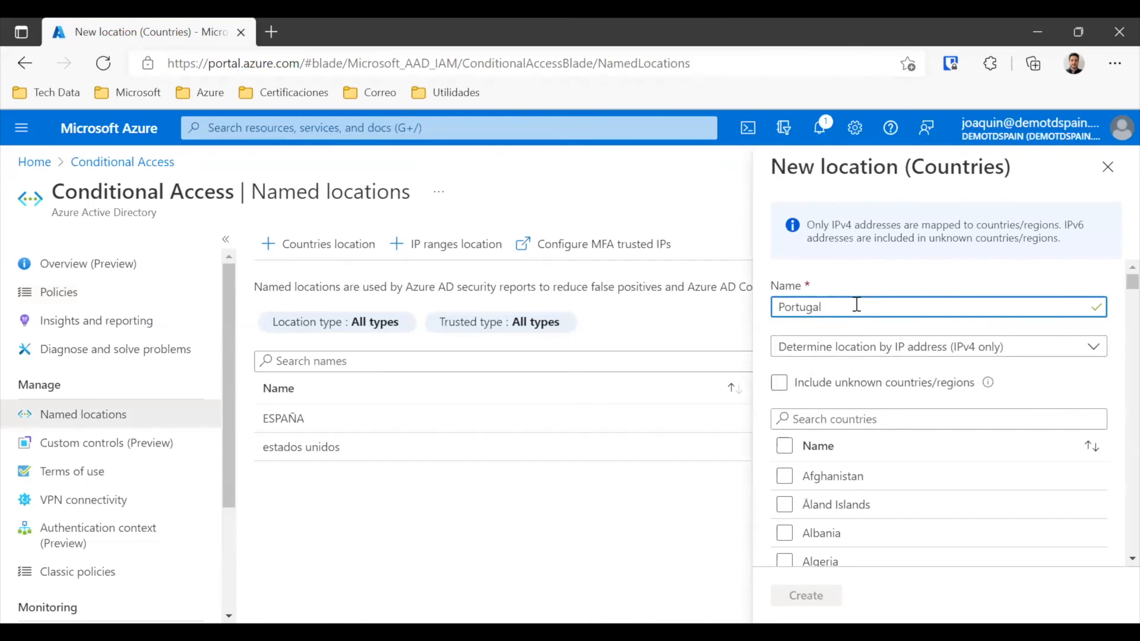
# Set the location to be determined by GPS coordinates, select the country Portugal and create the location.
pyautogui.click(834, 349)
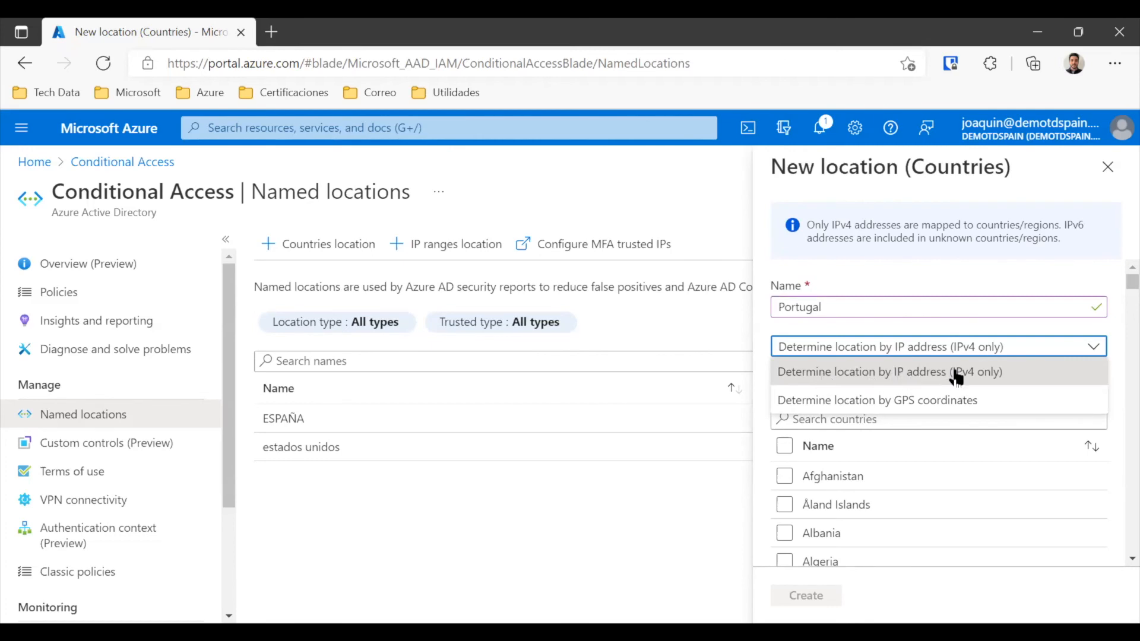
pyautogui.click(831, 403)
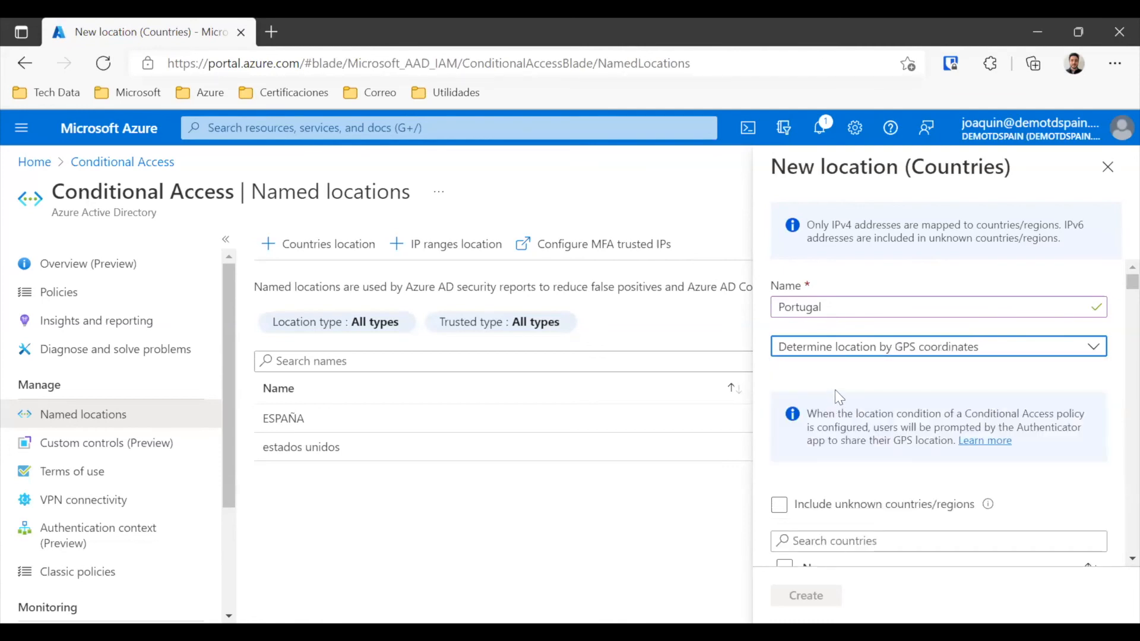
pyautogui.scroll(-2, 857, 493)
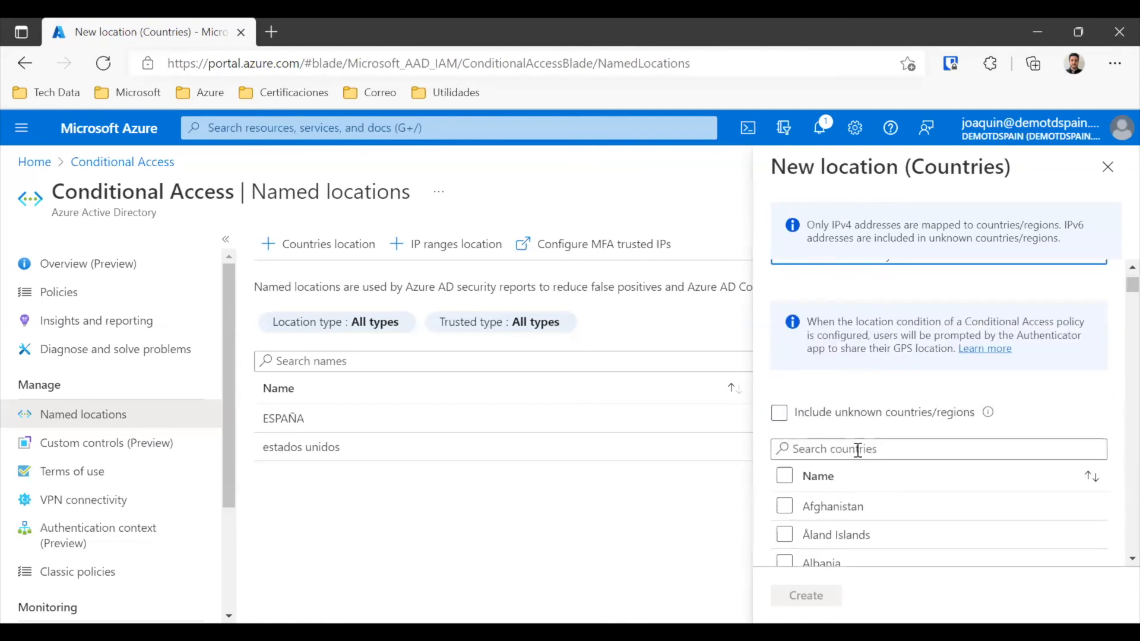
pyautogui.click(858, 449)
pyautogui.write('POrtu')
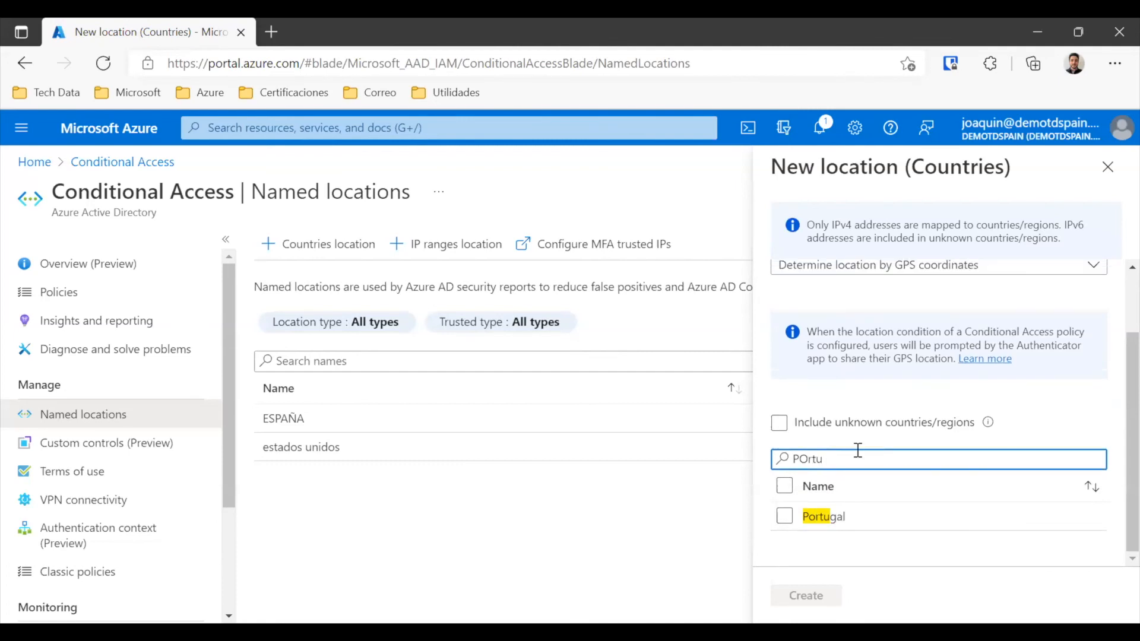
pyautogui.click(827, 520)
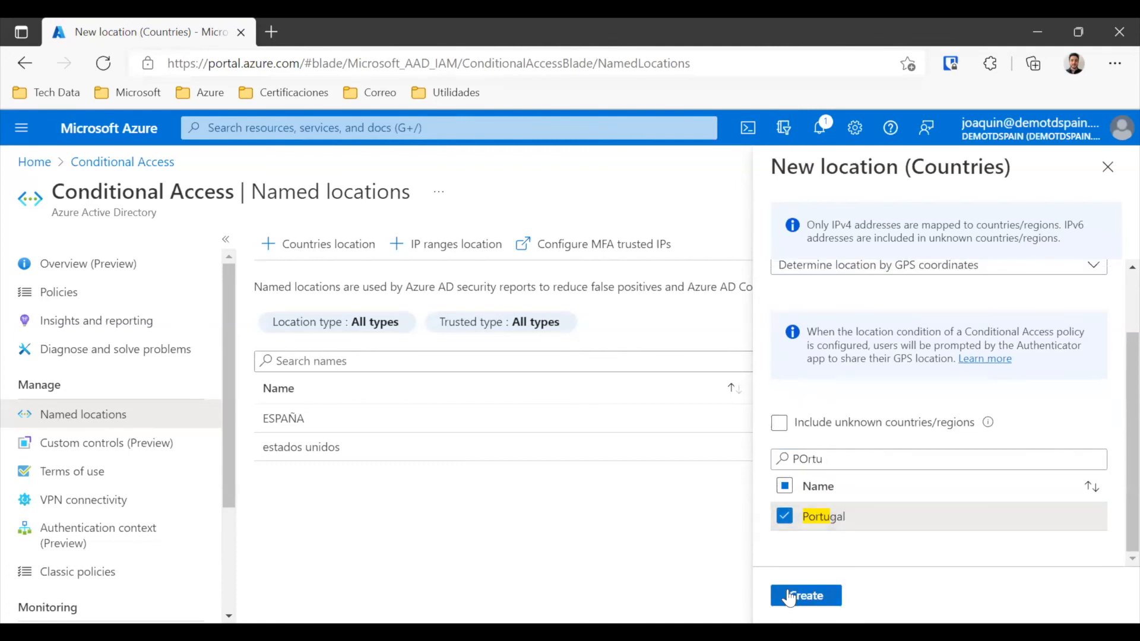
pyautogui.click(803, 595)
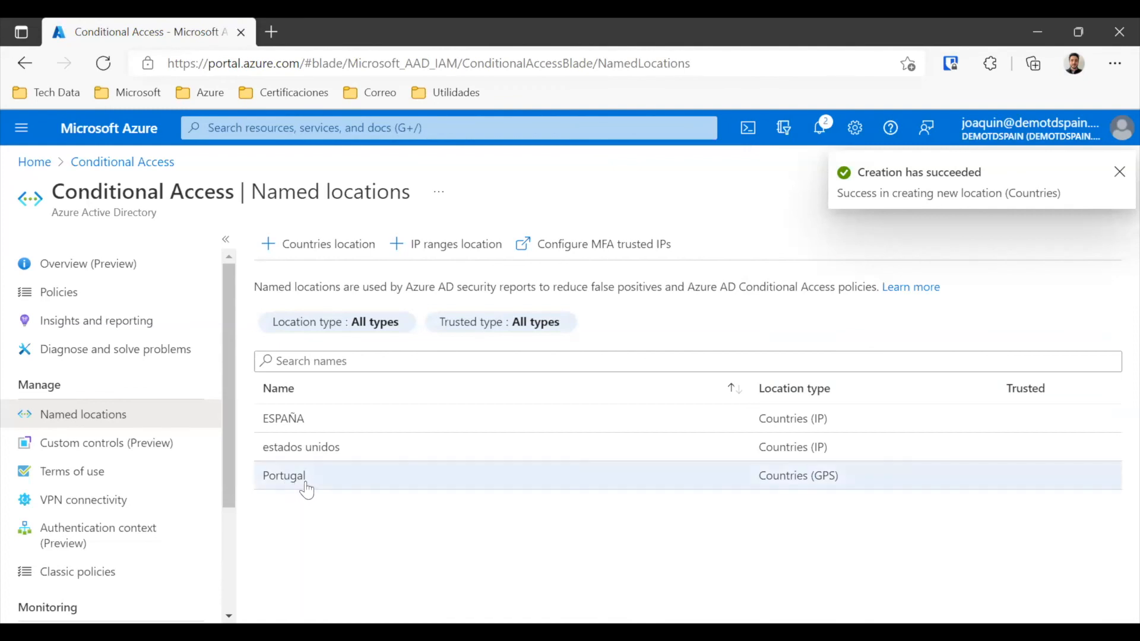
# Start a new blank Conditional Access policy and name it "Bloqueo Regional".
pyautogui.click(126, 266)
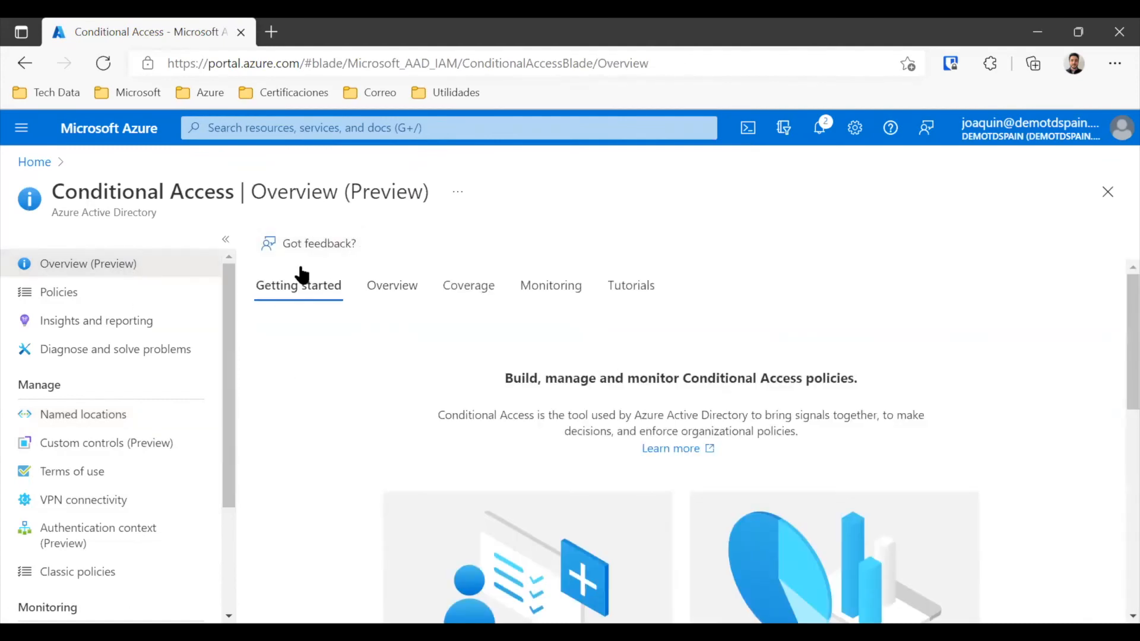
pyautogui.click(113, 292)
pyautogui.click(322, 246)
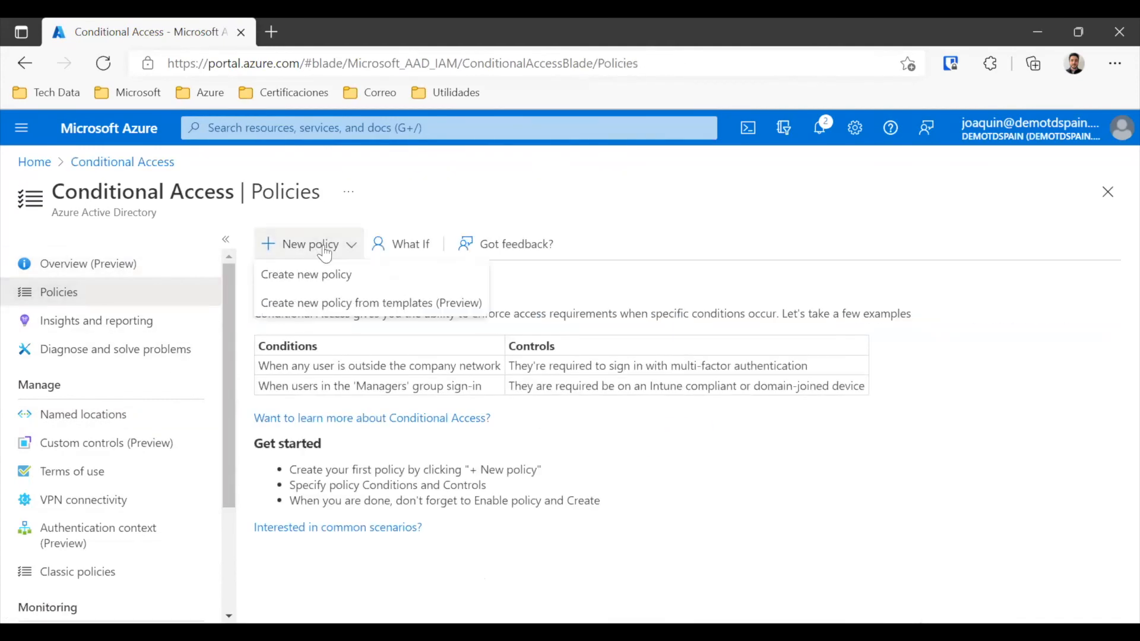
pyautogui.click(339, 275)
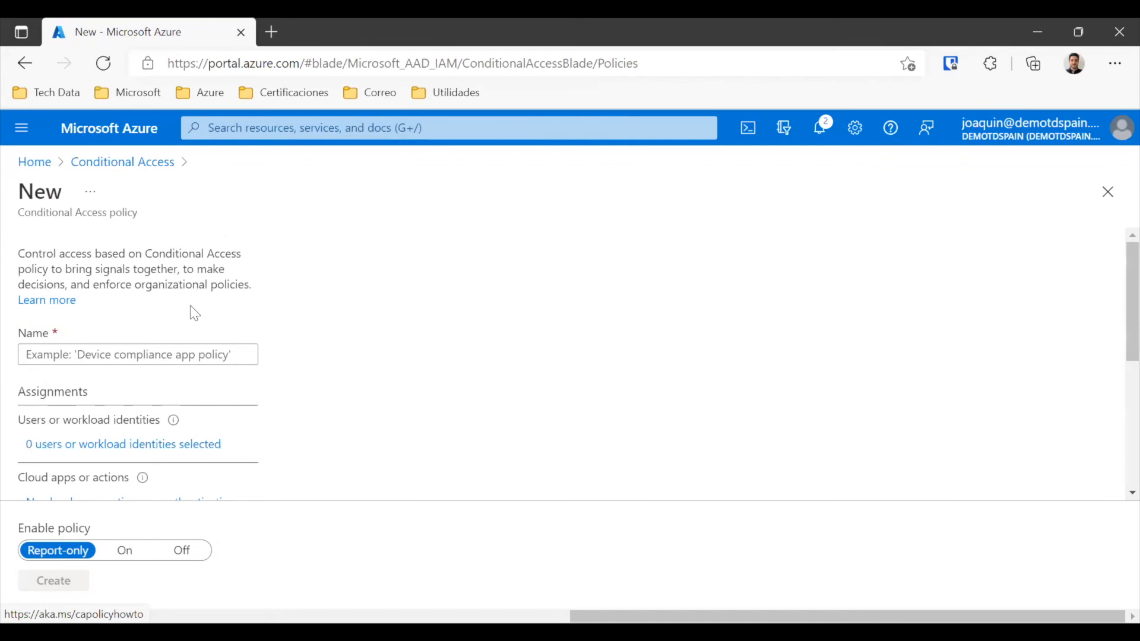
pyautogui.click(116, 350)
pyautogui.write('Bloqueo Regional')
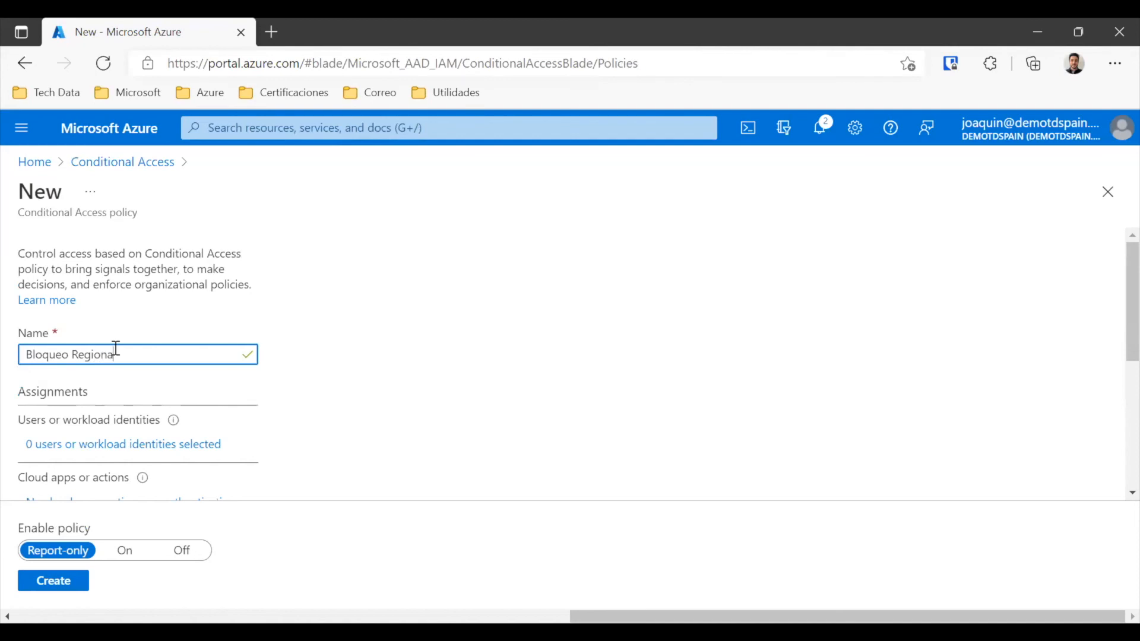
# Include all users in the policy's users and groups assignment.
pyautogui.scroll(-2, 276, 423)
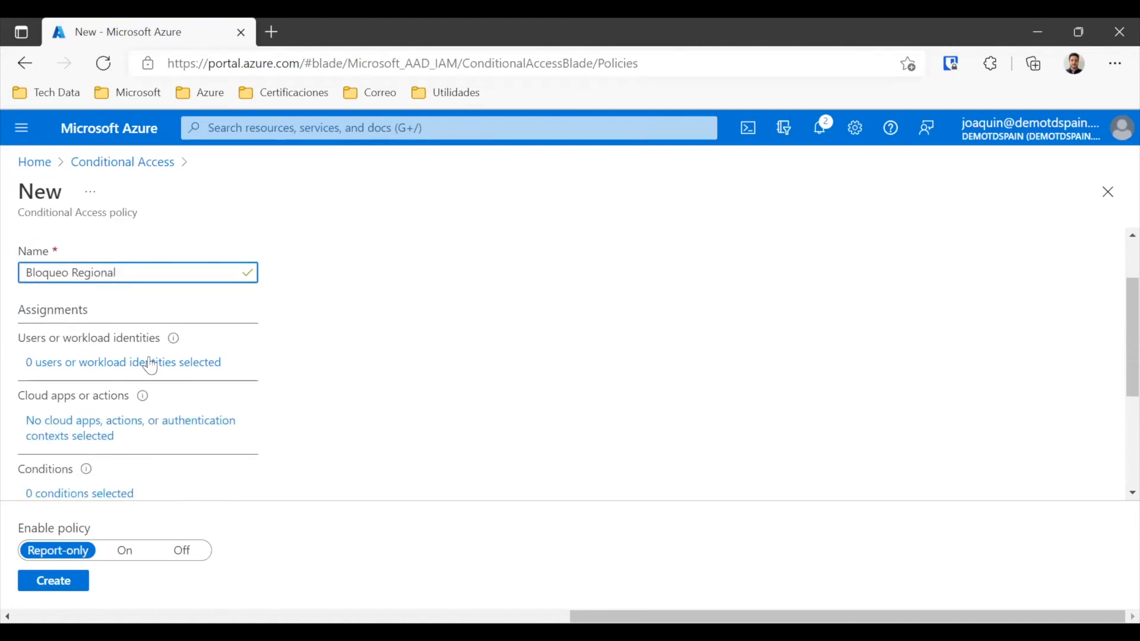
pyautogui.click(146, 363)
pyautogui.scroll(-1, 532, 404)
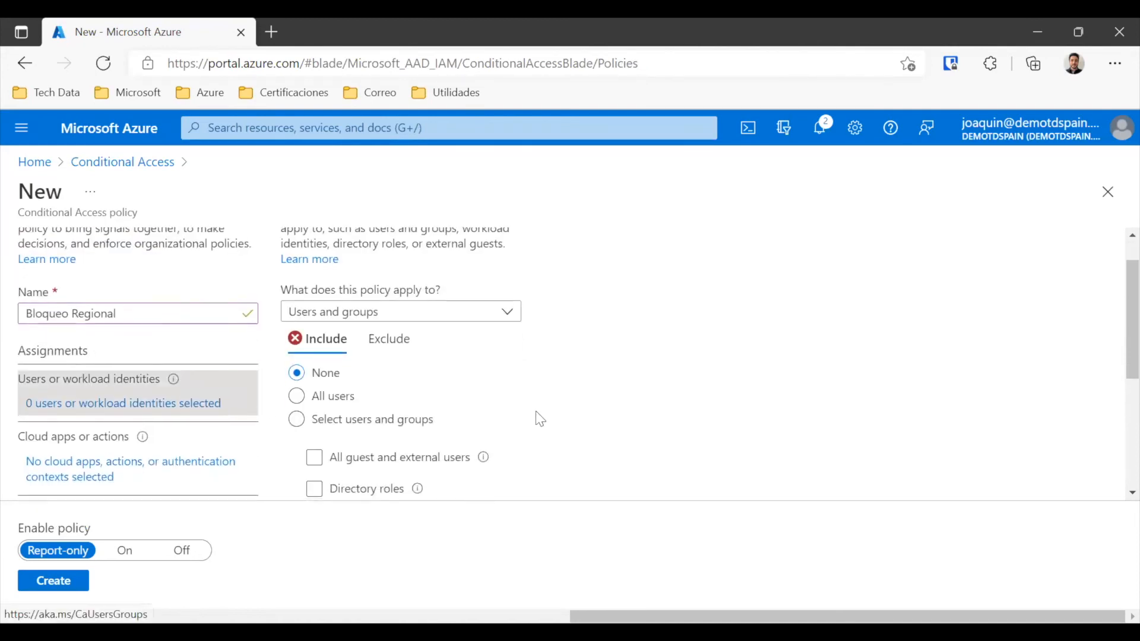
pyautogui.click(333, 398)
pyautogui.scroll(-2, 386, 401)
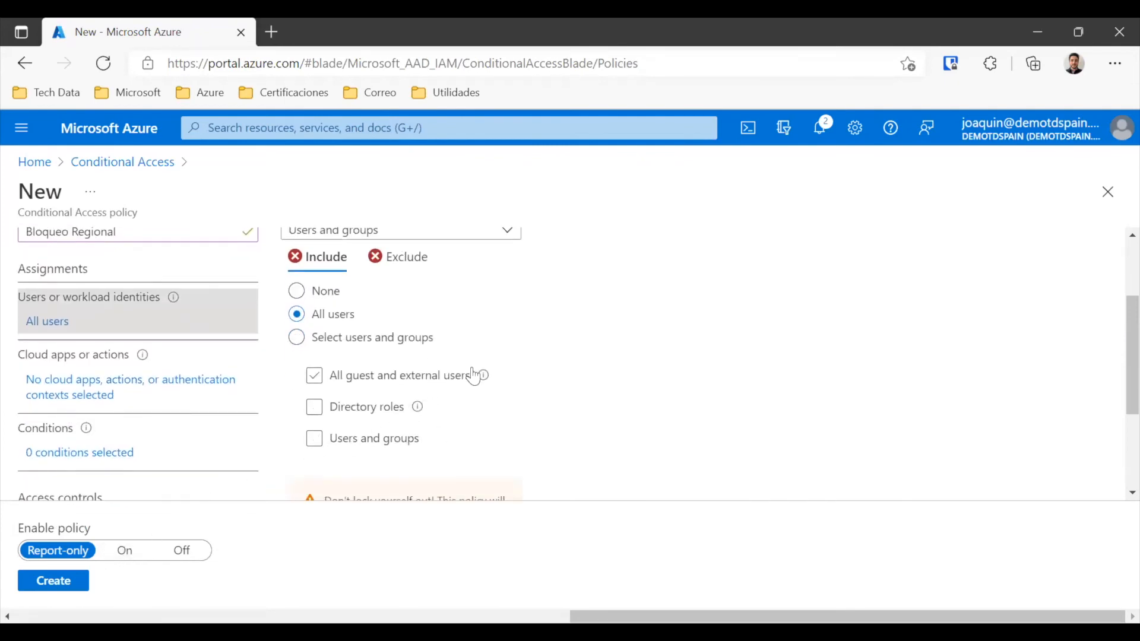
pyautogui.scroll(1, 476, 380)
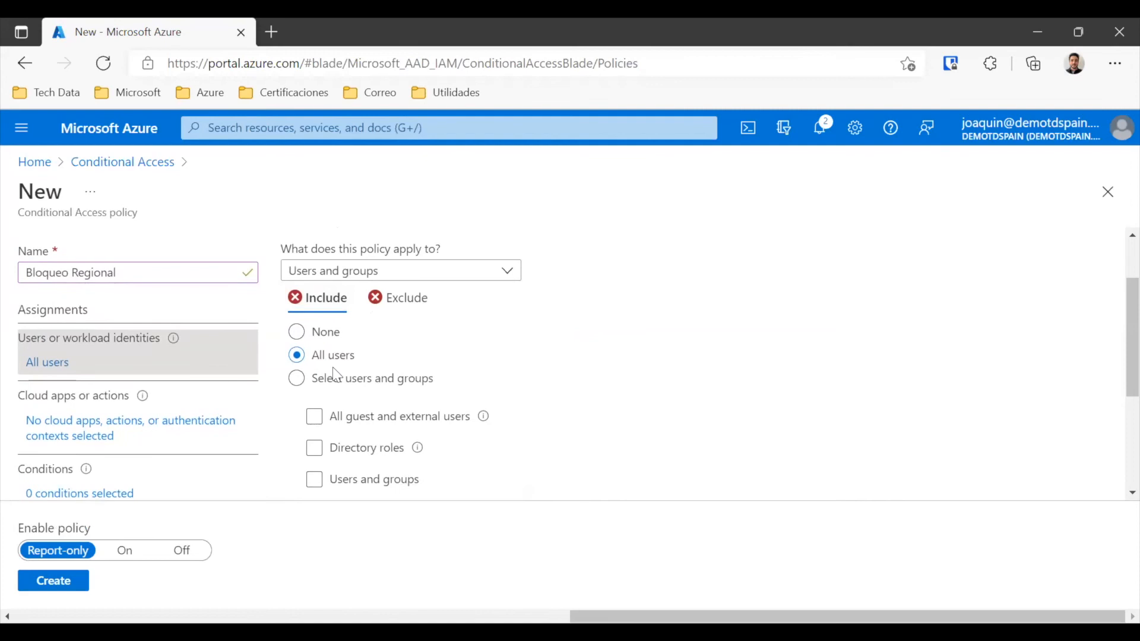
# Examine the user actions the policy can target, and return the assignment to cloud apps.
pyautogui.scroll(-1, 152, 418)
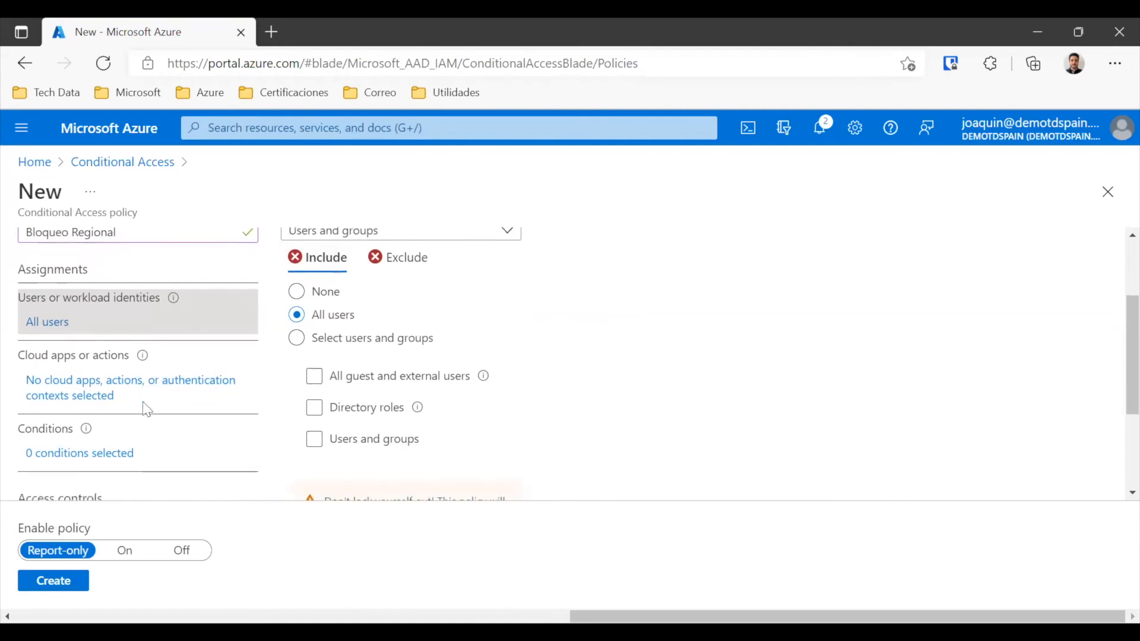
pyautogui.click(67, 397)
pyautogui.click(433, 324)
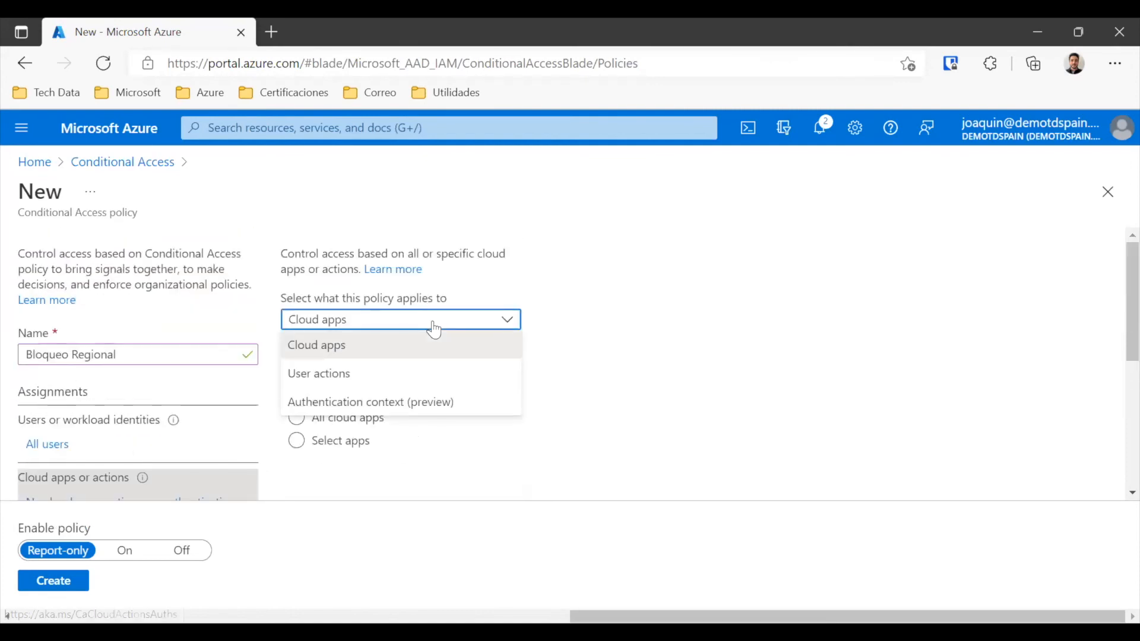
pyautogui.click(383, 379)
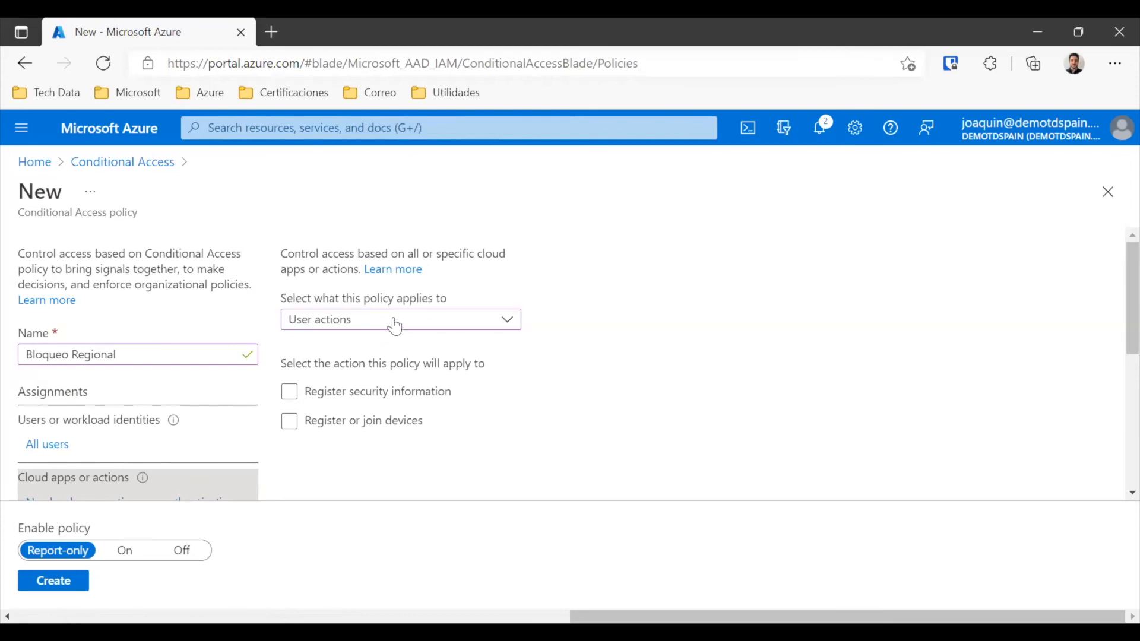
pyautogui.click(395, 321)
pyautogui.click(375, 346)
pyautogui.scroll(-1, 409, 389)
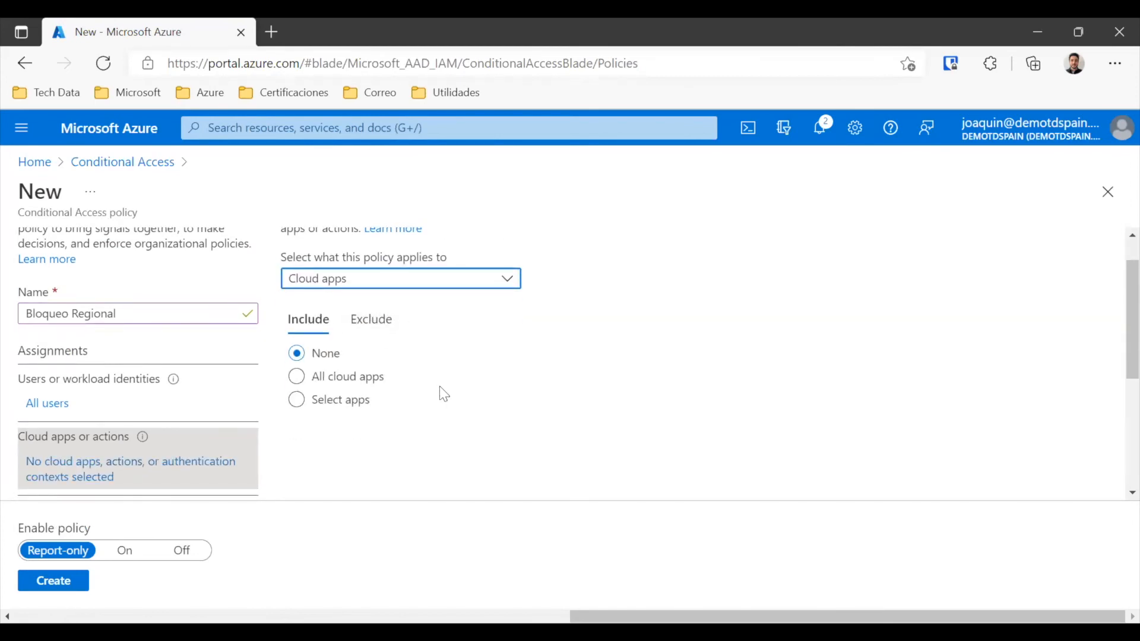
# Enable the policy's location condition, include only the selected location Portugal, and view the location exclusions.
pyautogui.scroll(-3, 114, 361)
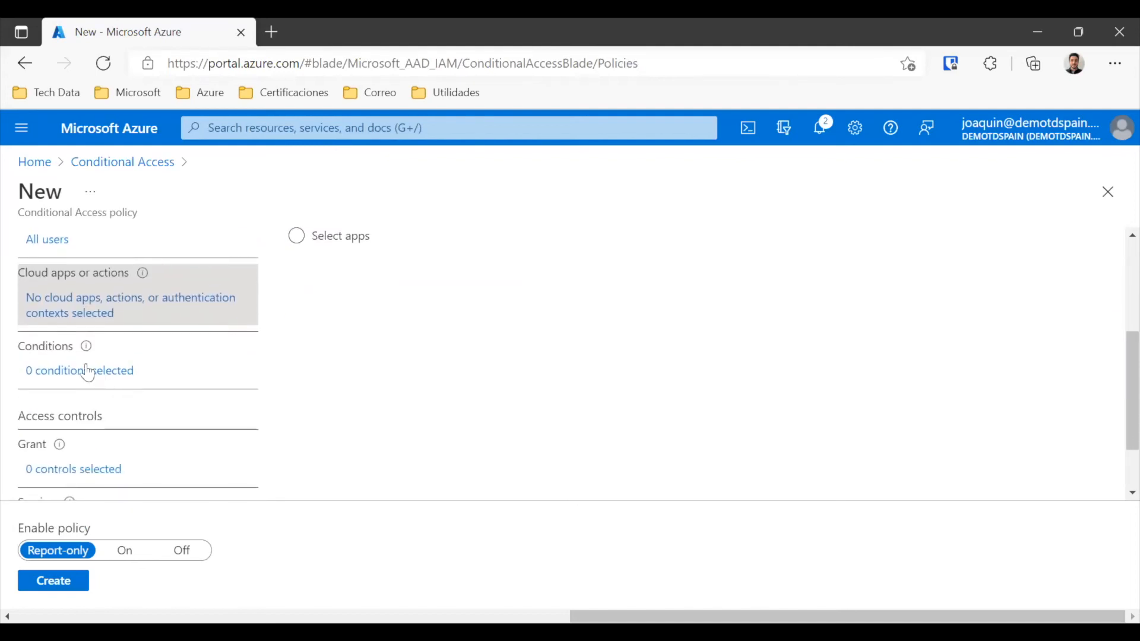
pyautogui.click(78, 369)
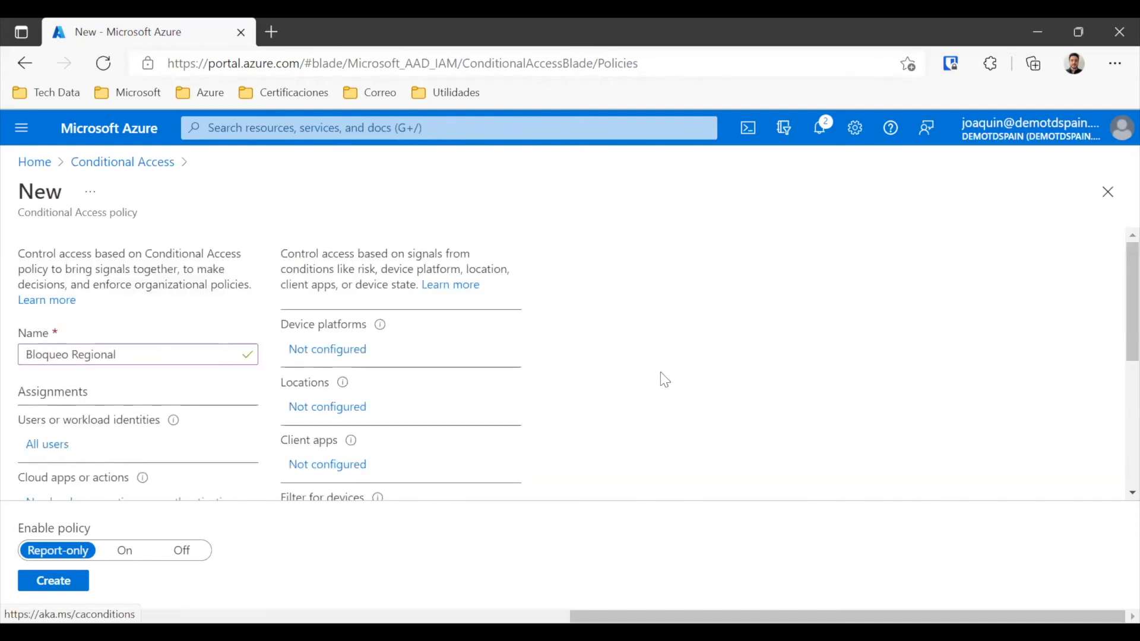
pyautogui.scroll(-1, 665, 380)
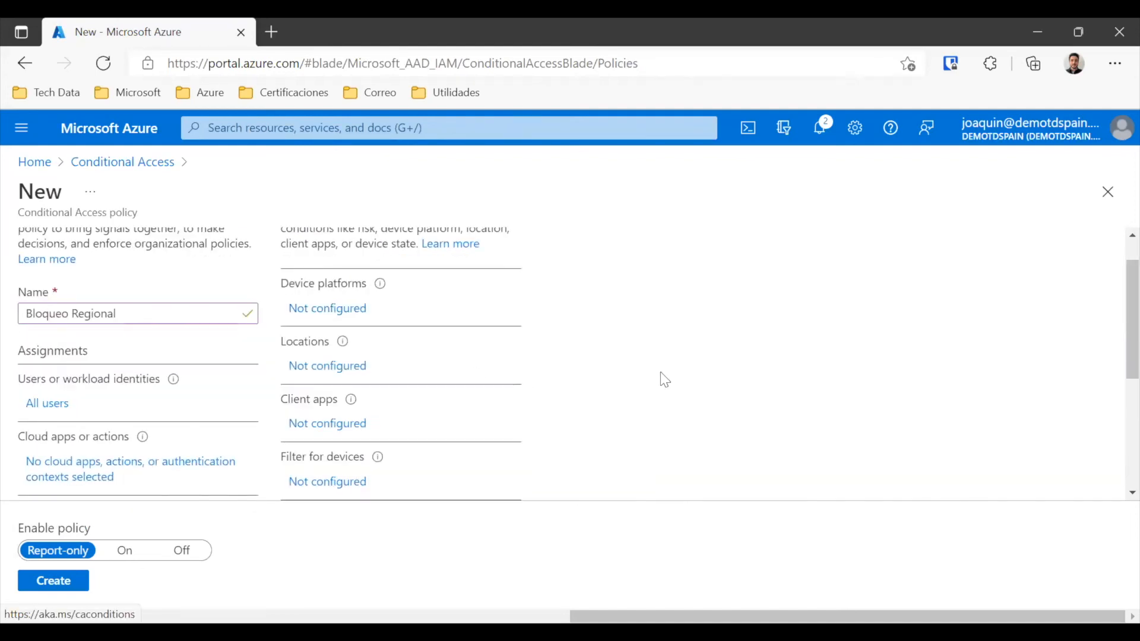
pyautogui.click(309, 374)
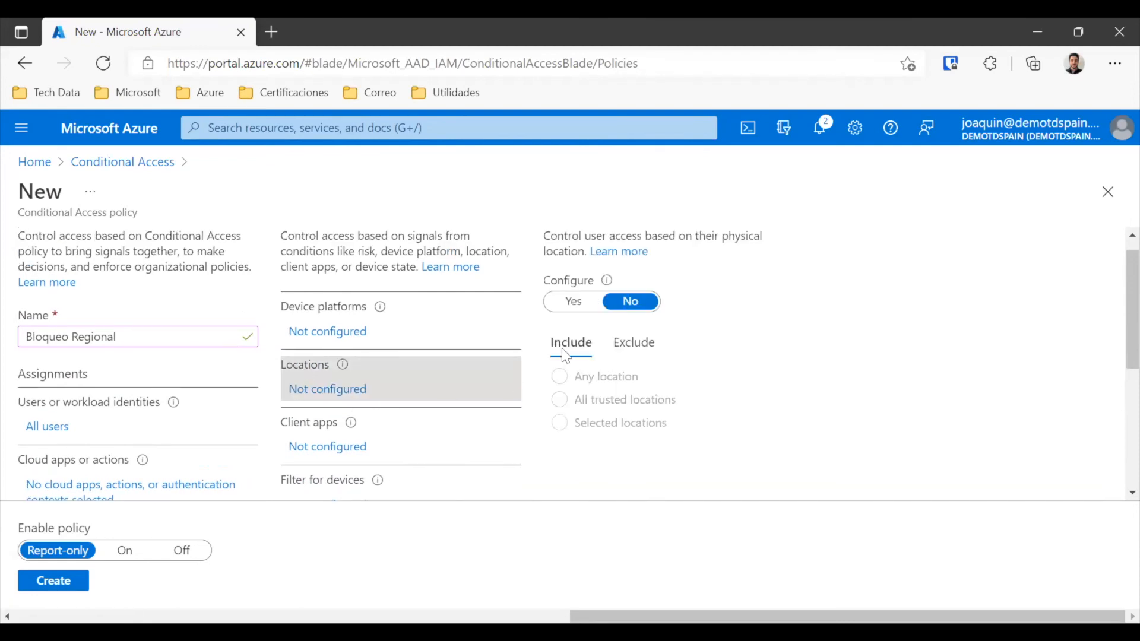
pyautogui.click(573, 301)
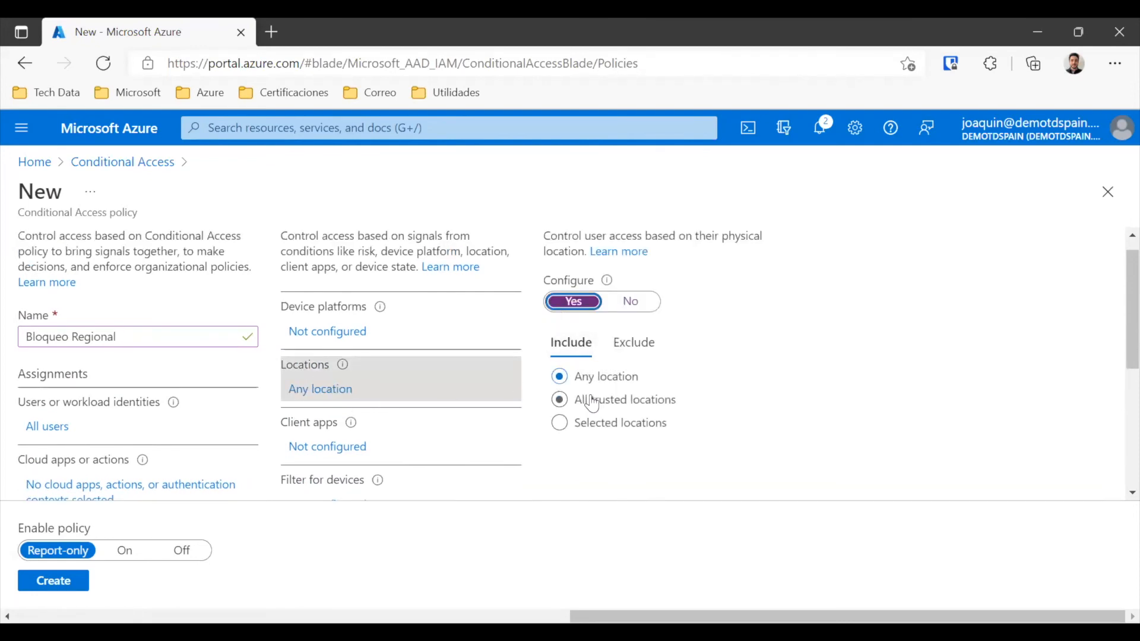
pyautogui.click(584, 423)
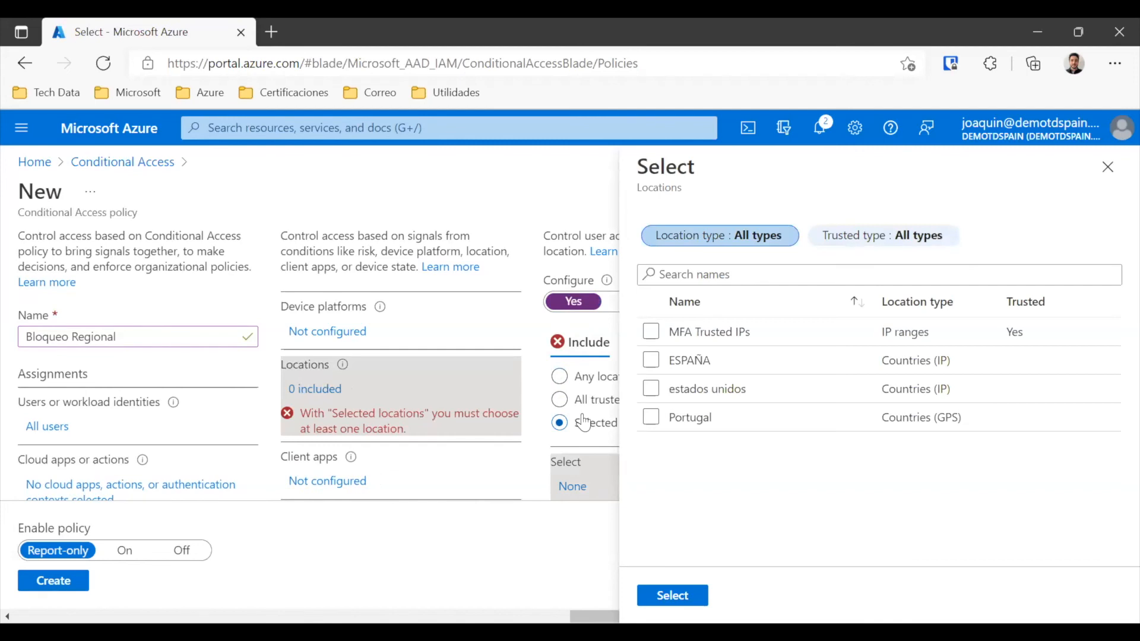
pyautogui.click(678, 420)
pyautogui.click(677, 596)
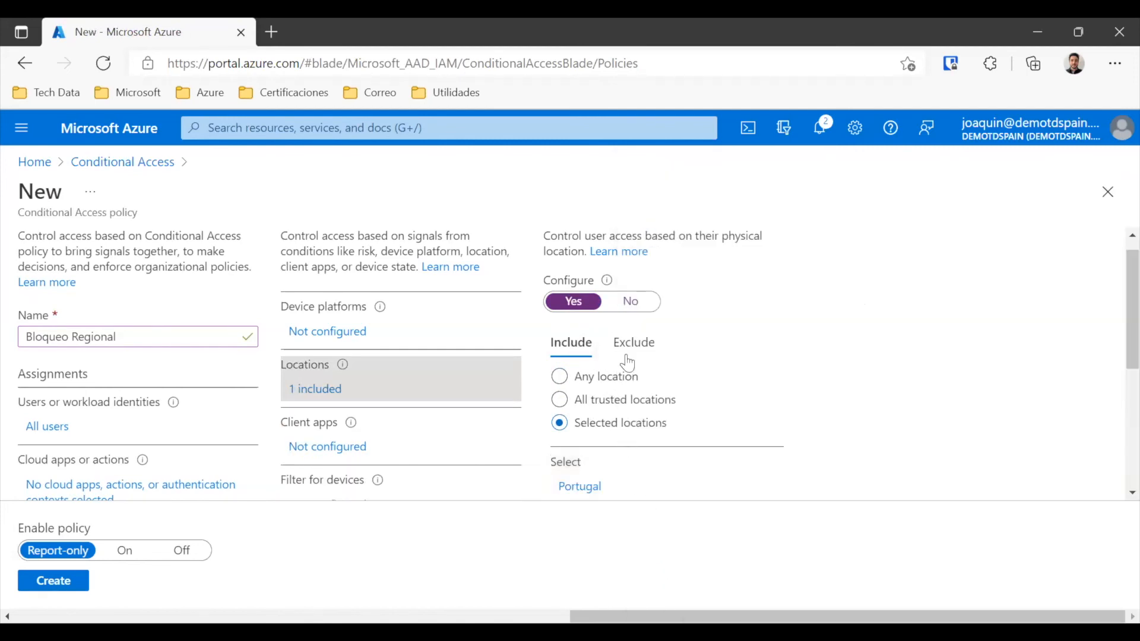
pyautogui.click(633, 351)
# Set the policy's grant control to block access.
pyautogui.scroll(-1, 642, 380)
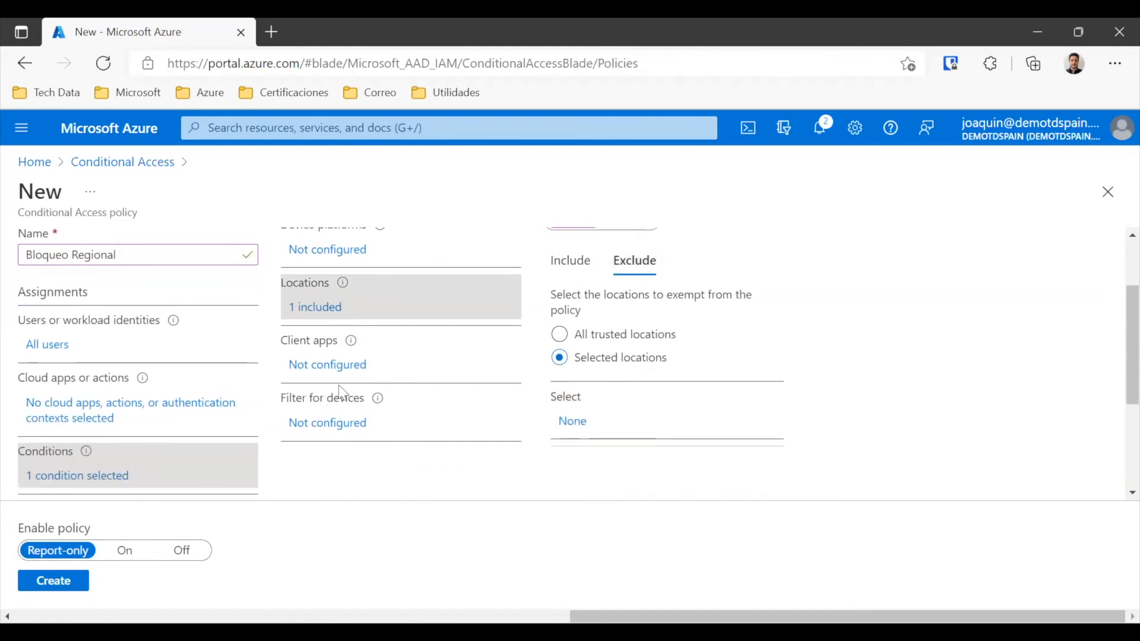
pyautogui.scroll(-3, 207, 330)
pyautogui.click(93, 389)
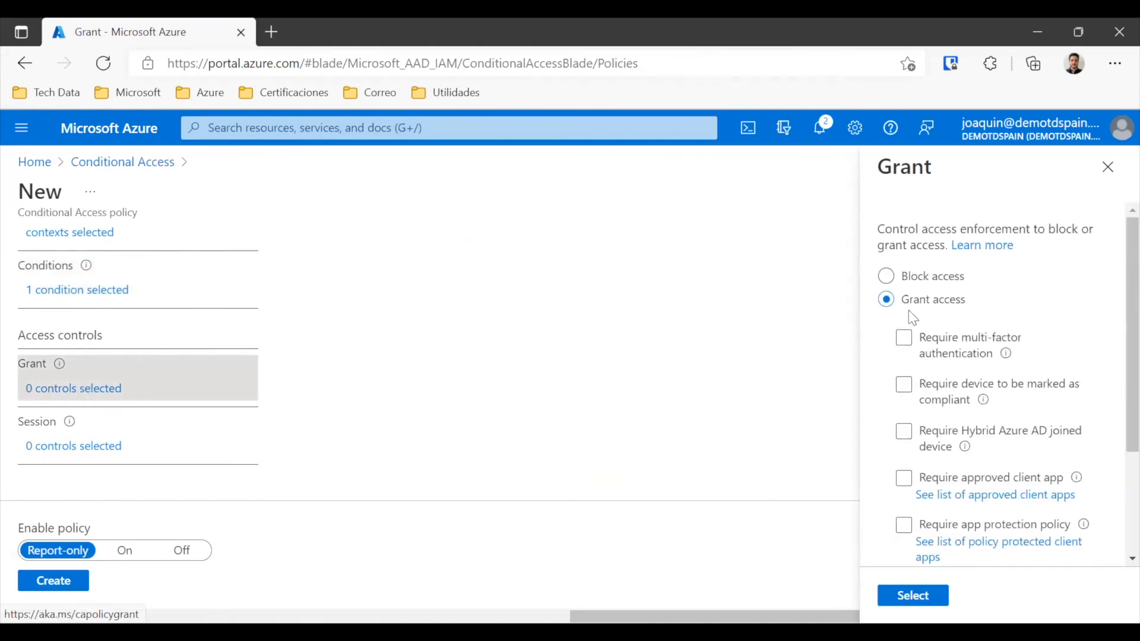
pyautogui.click(921, 277)
pyautogui.click(912, 596)
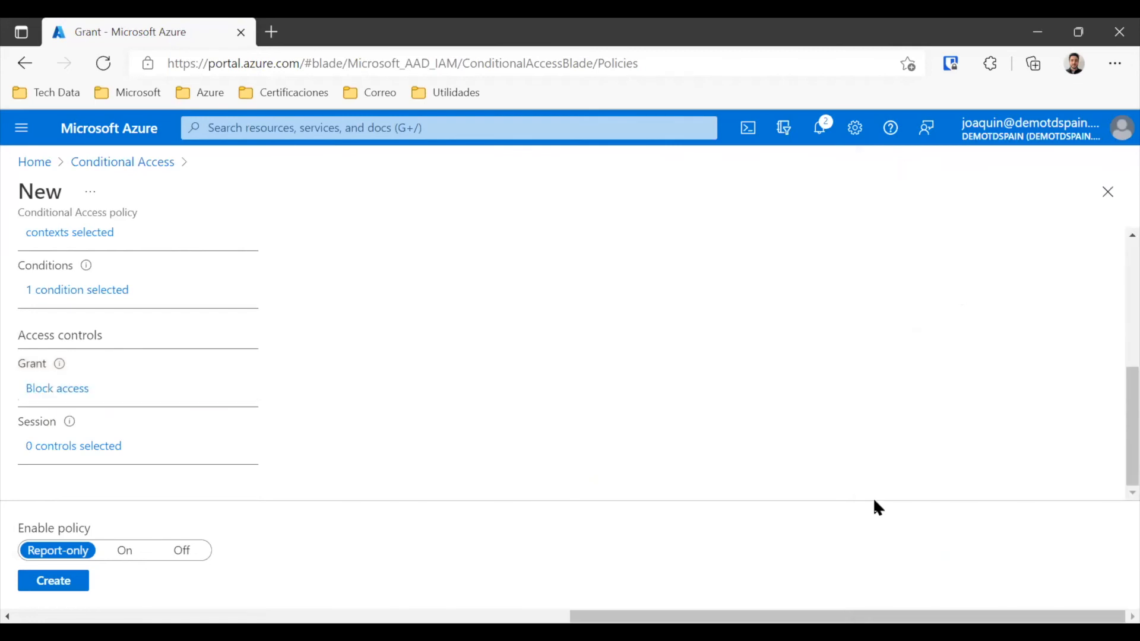
# Enable Conditional Access App Control as Monitor only (Preview) in the session controls and create the policy in report-only mode.
pyautogui.click(46, 452)
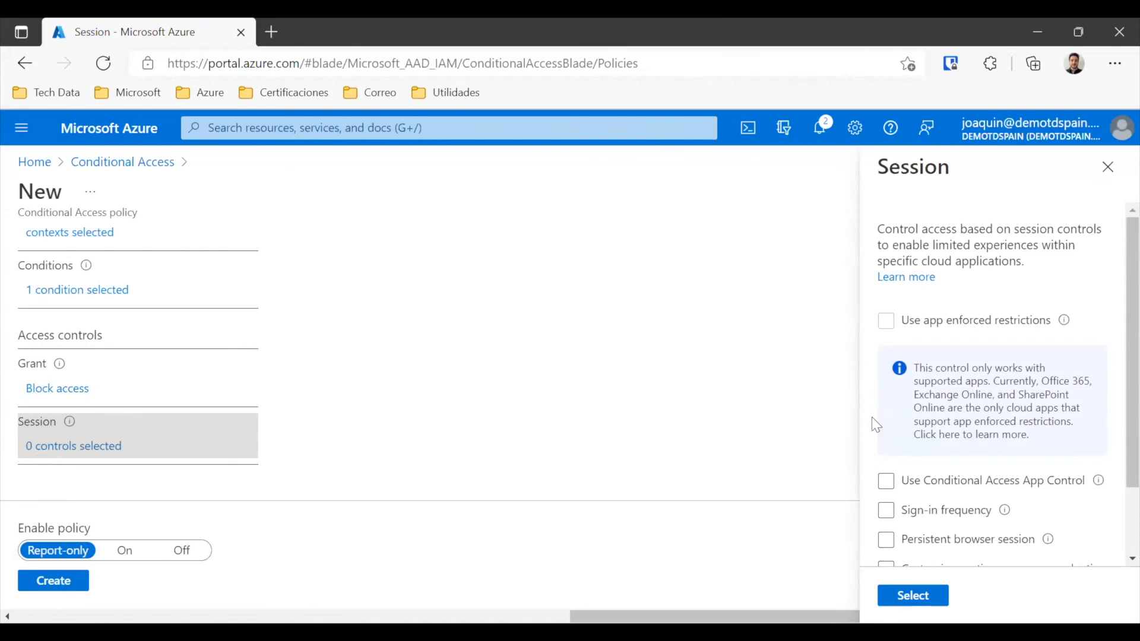
pyautogui.scroll(-2, 874, 417)
pyautogui.click(886, 395)
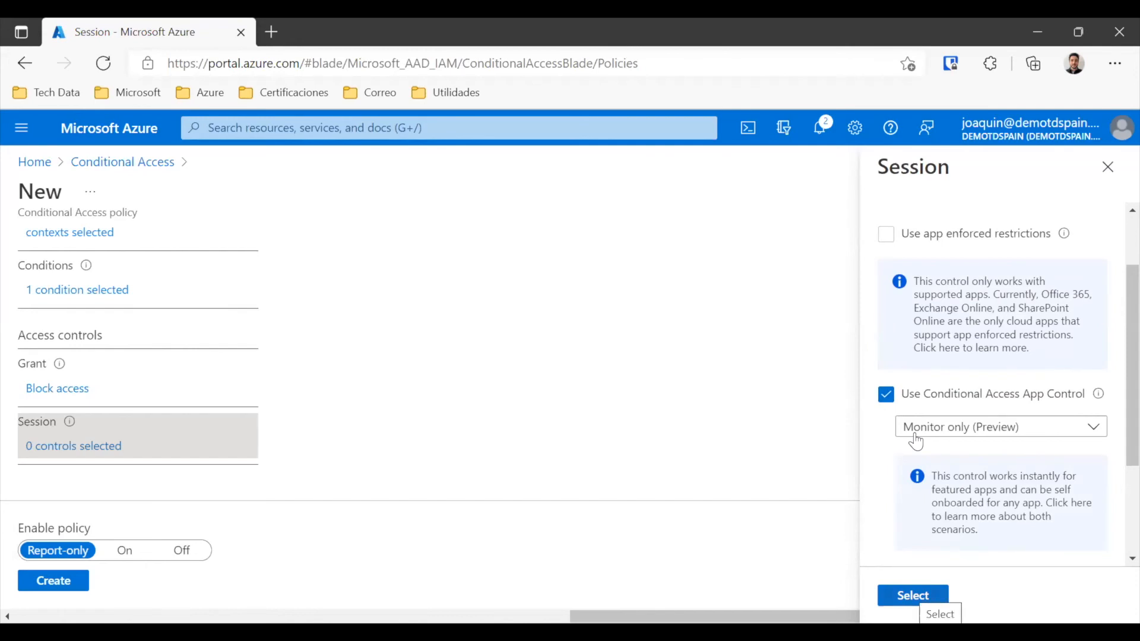
pyautogui.click(915, 596)
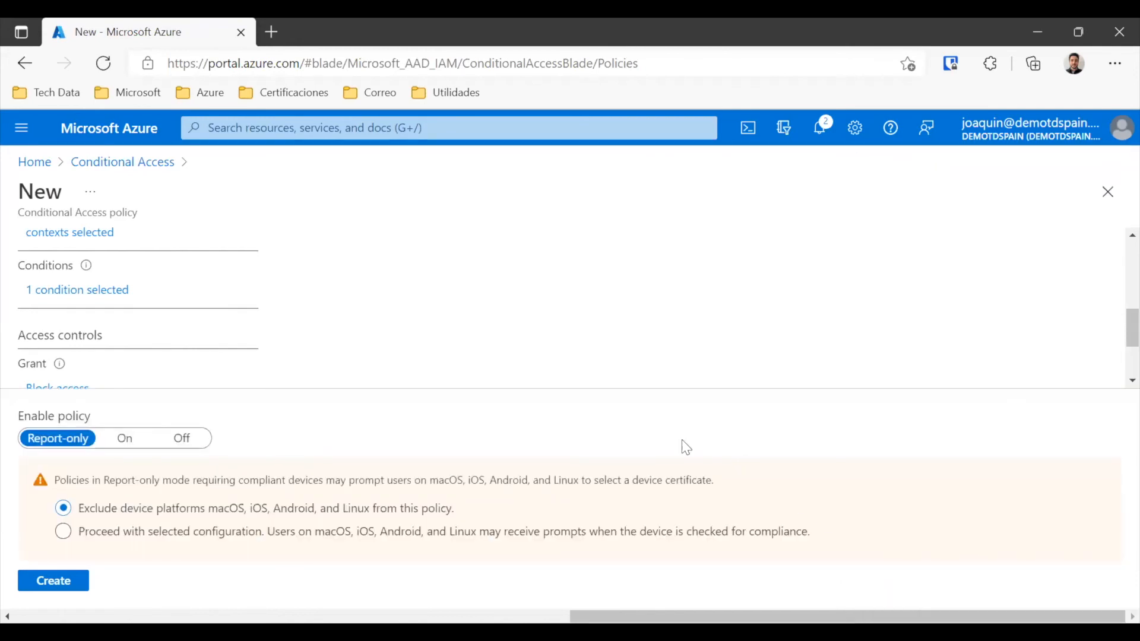
pyautogui.click(54, 581)
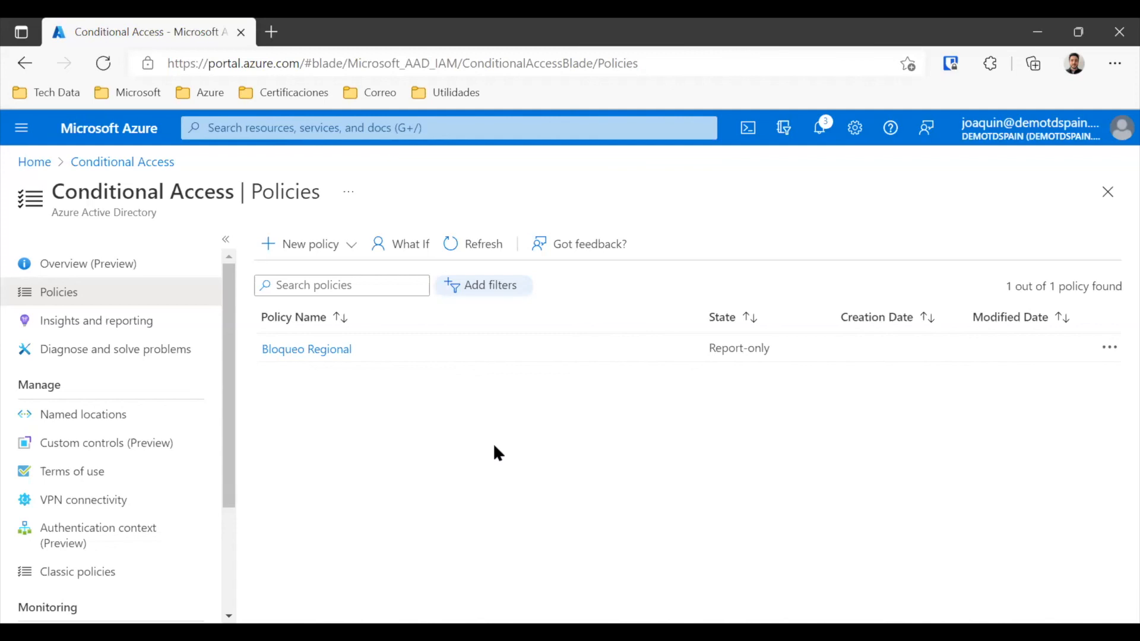
# Examine the identity templates offered for a new Conditional Access policy and return to the policies list.
pyautogui.click(320, 244)
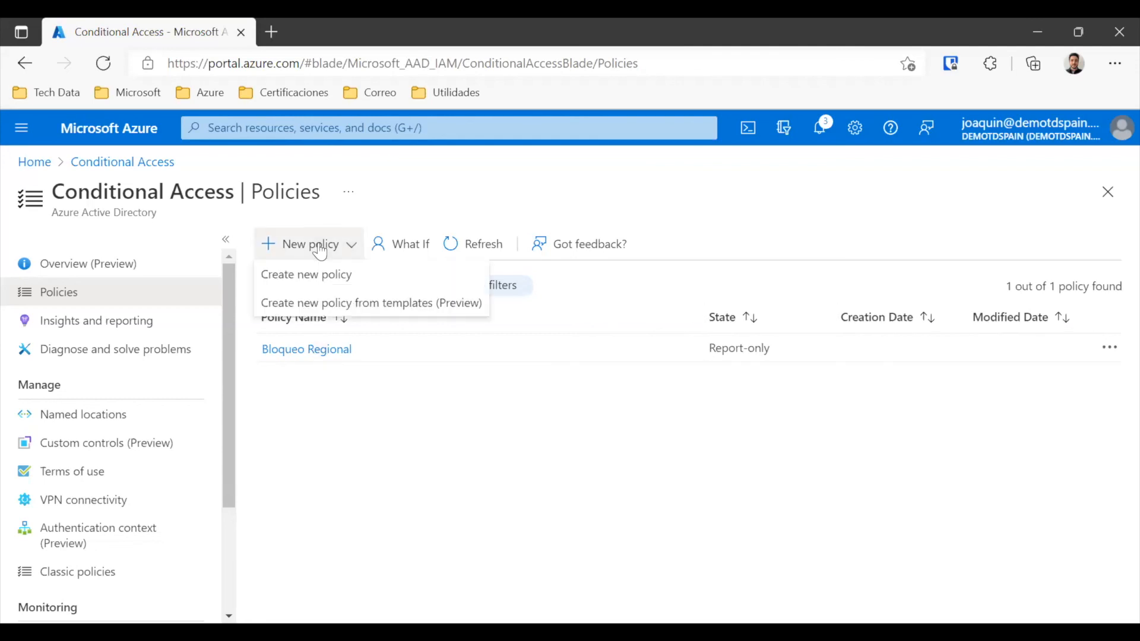
pyautogui.click(368, 304)
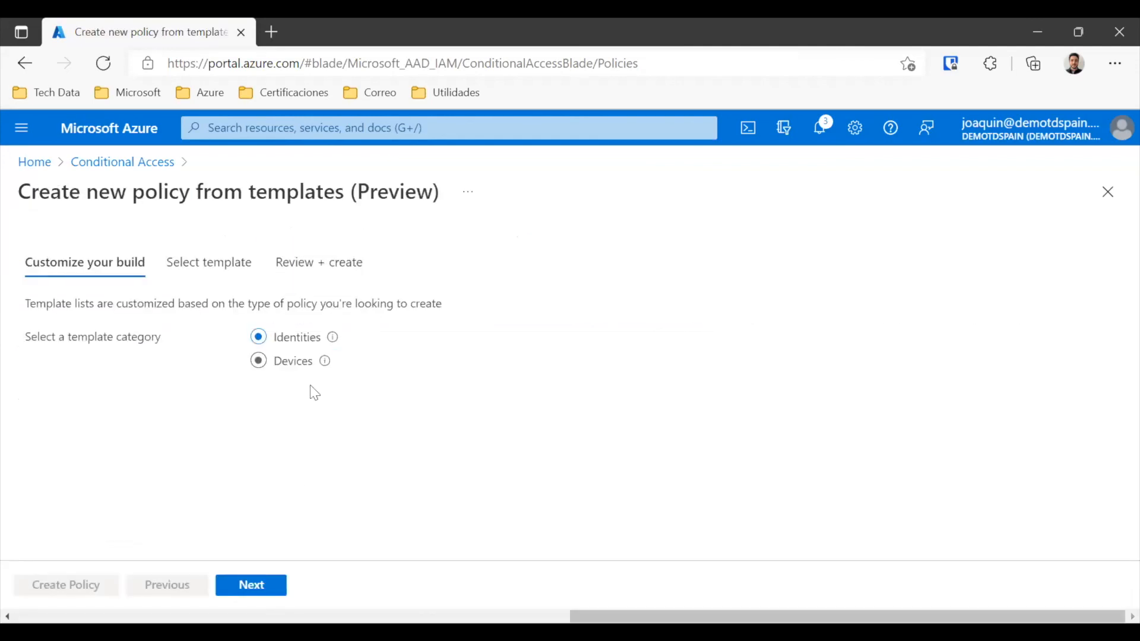
pyautogui.click(268, 585)
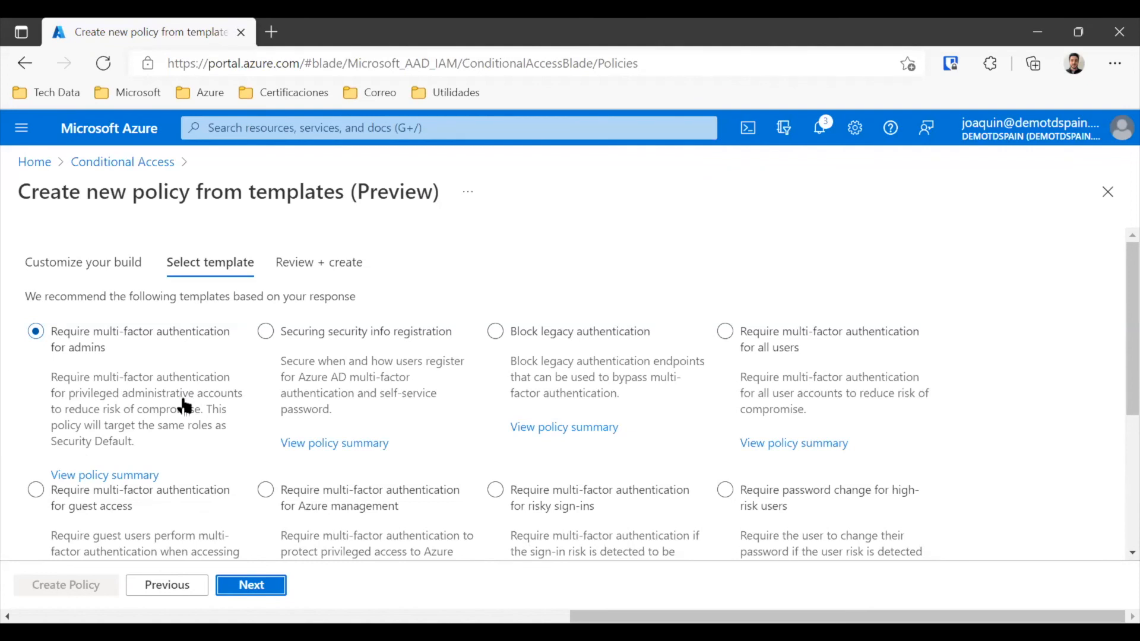
pyautogui.click(121, 164)
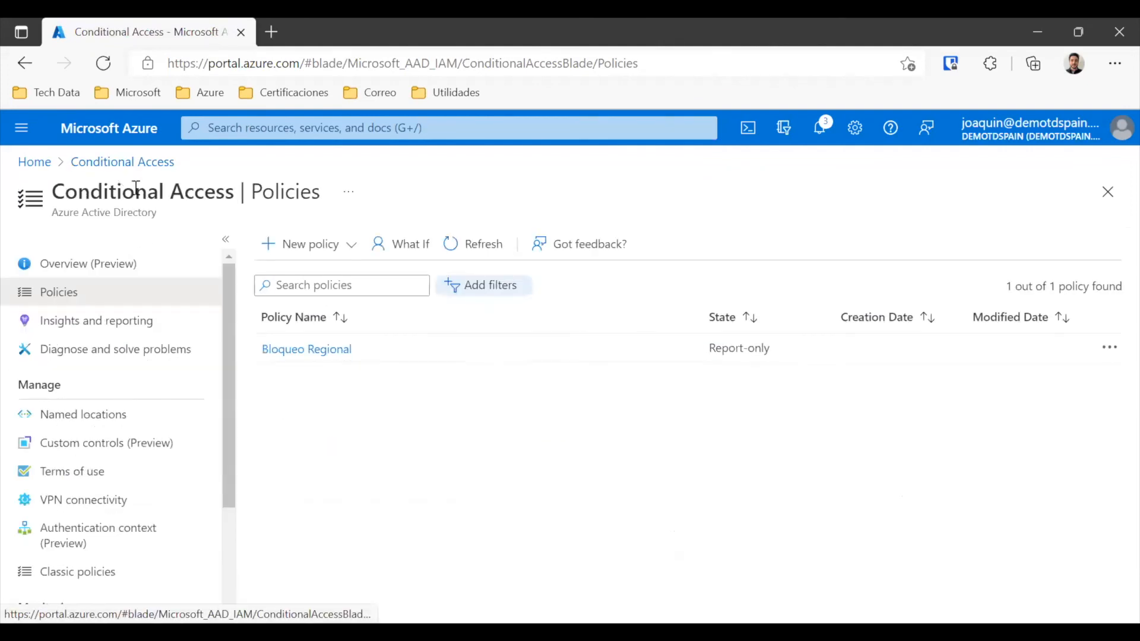
# Open the tenant properties in Azure Active Directory from the portal home page.
pyautogui.click(35, 162)
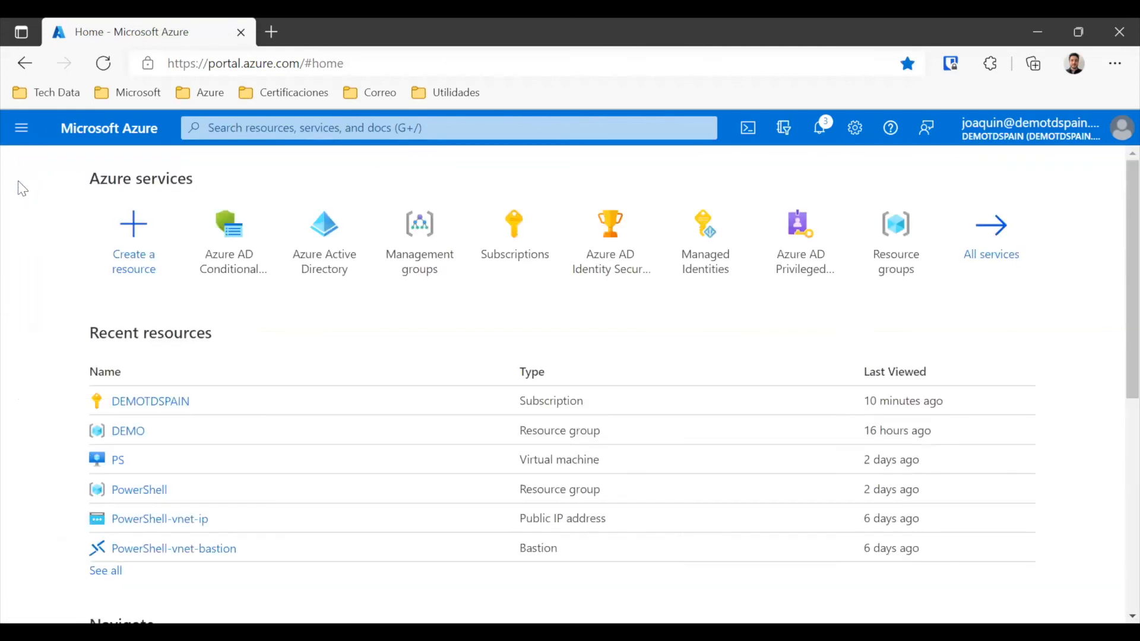
pyautogui.click(342, 254)
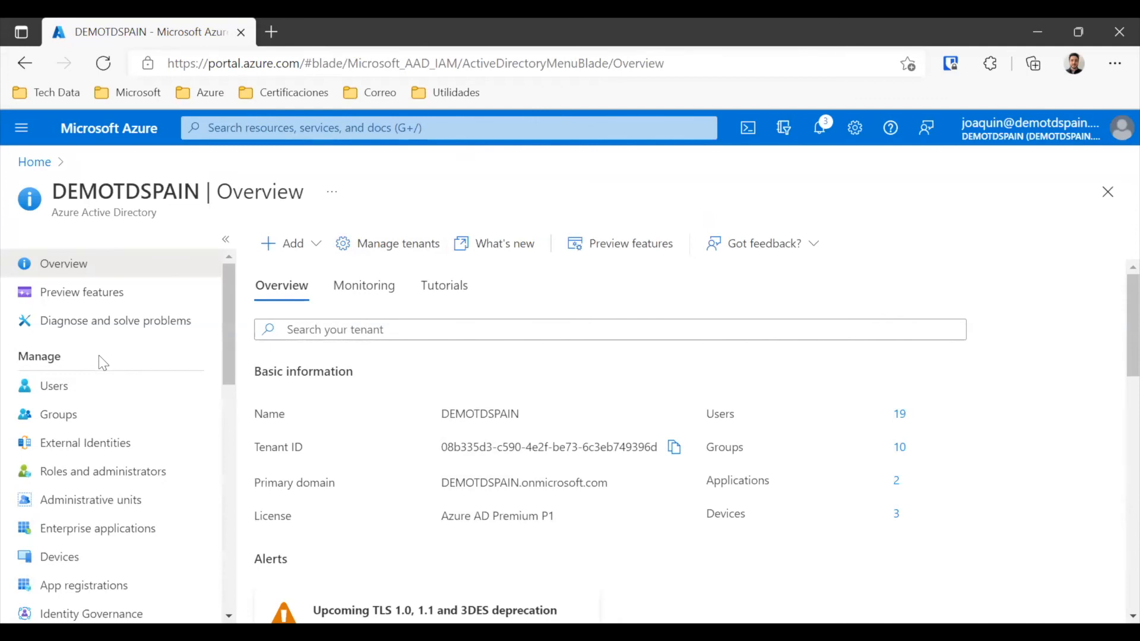
pyautogui.scroll(-3, 106, 389)
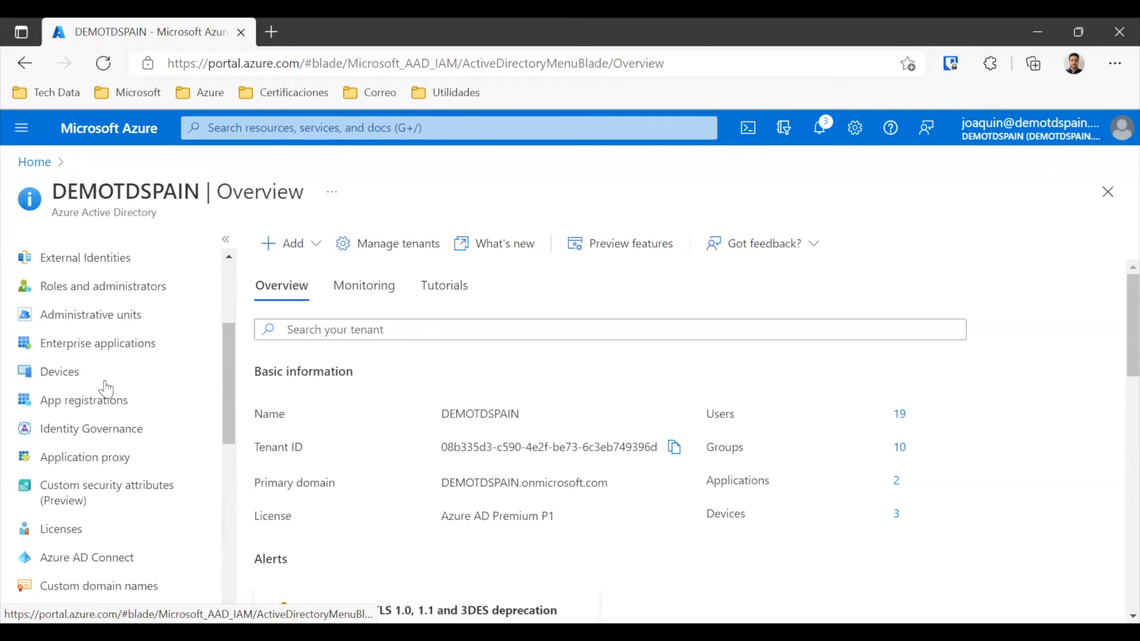
pyautogui.scroll(-3, 106, 389)
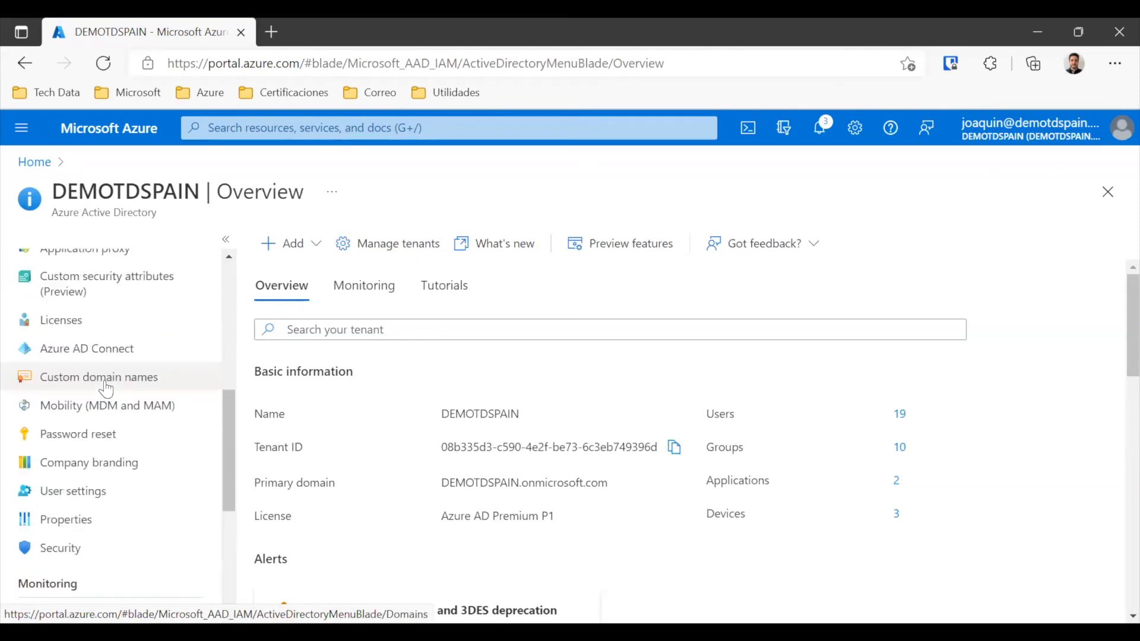
pyautogui.click(69, 533)
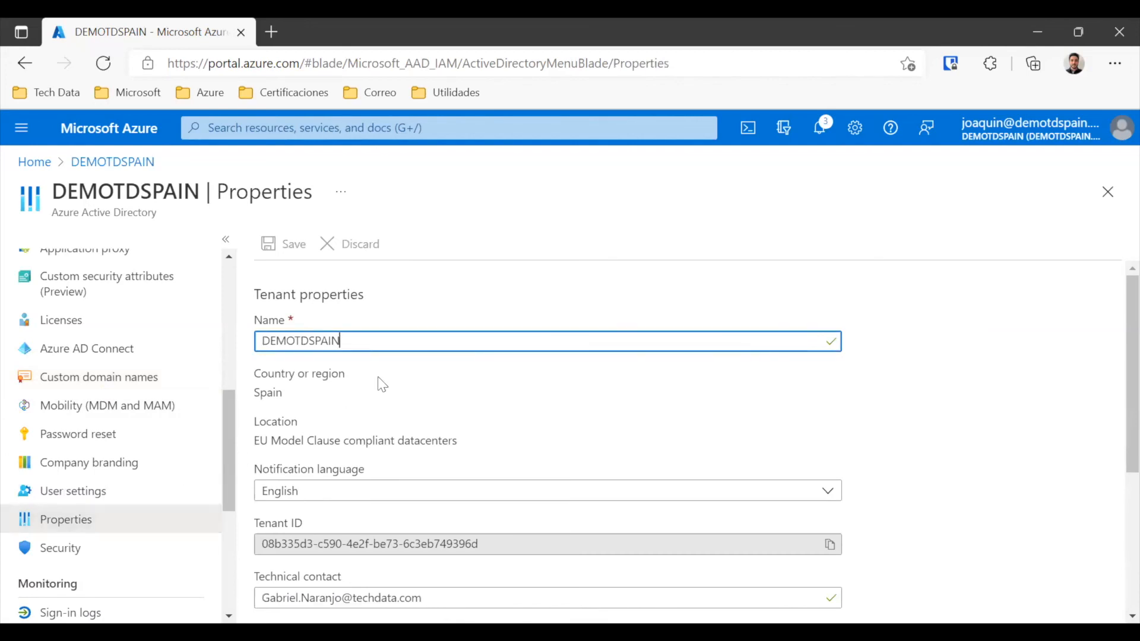
# Examine the tenant's security defaults setting without changing it, and return to the portal home page.
pyautogui.scroll(-3, 117, 441)
pyautogui.scroll(-4, 588, 460)
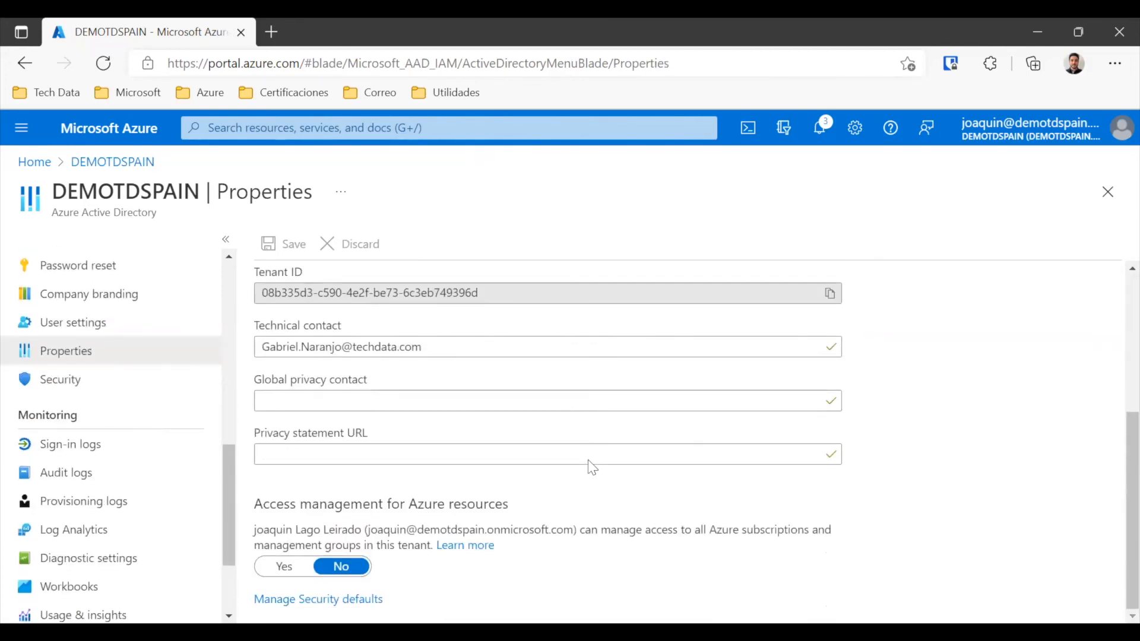
pyautogui.click(307, 606)
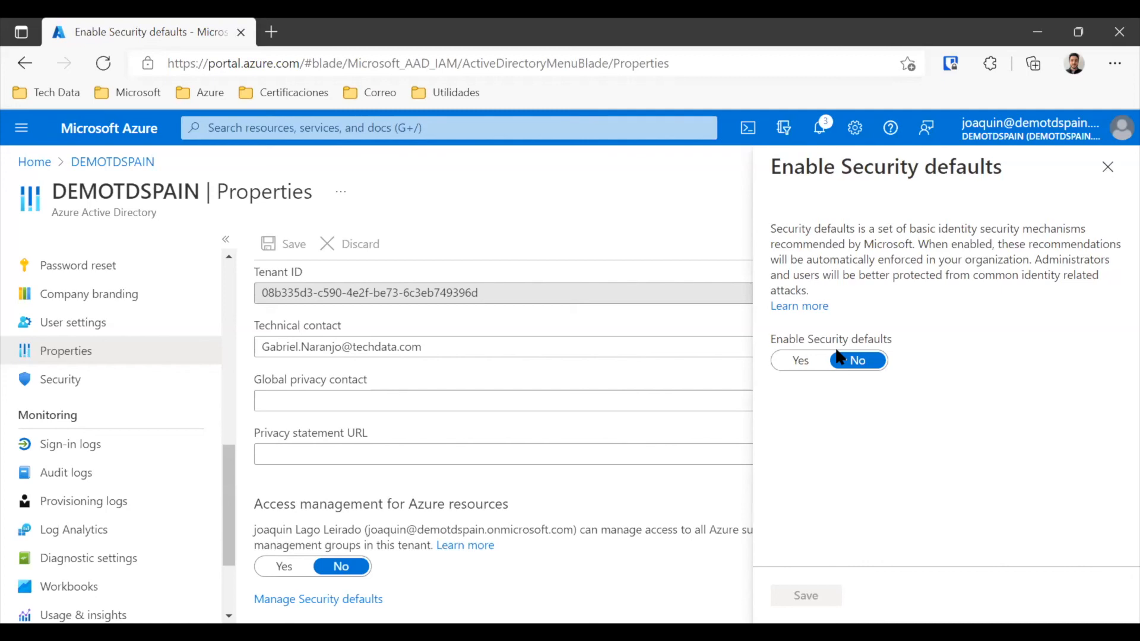
pyautogui.click(1109, 178)
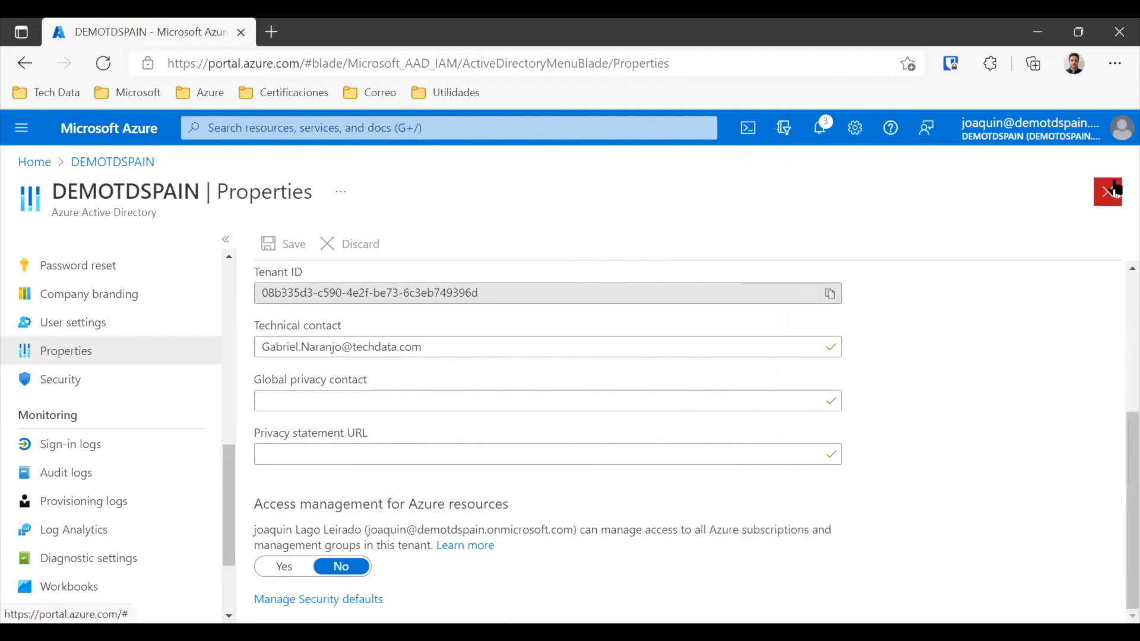
pyautogui.click(1110, 181)
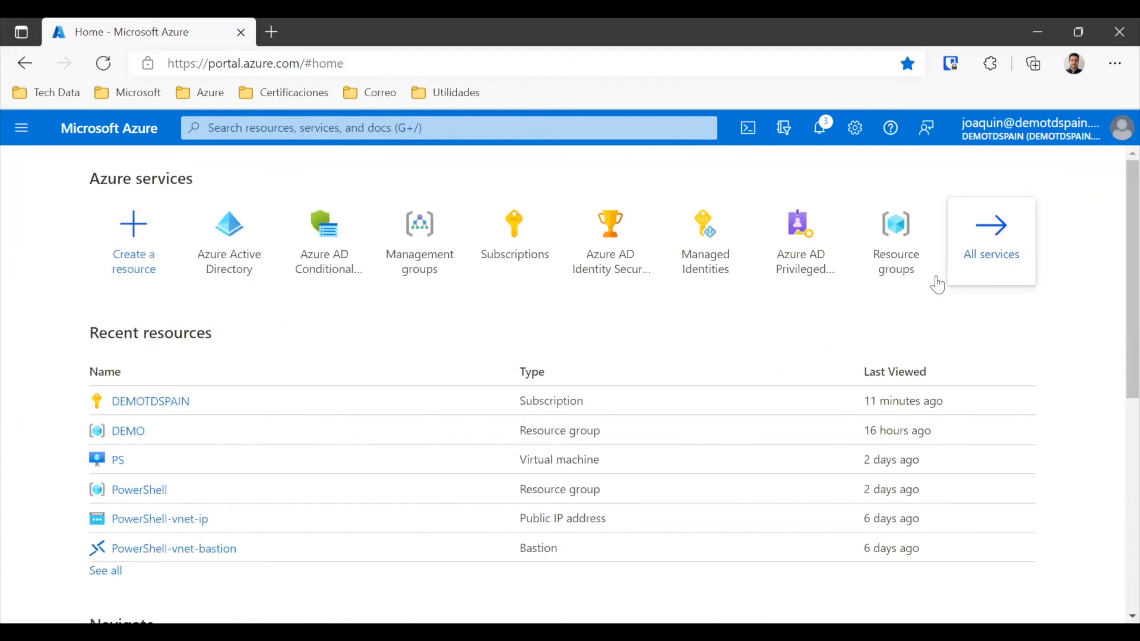